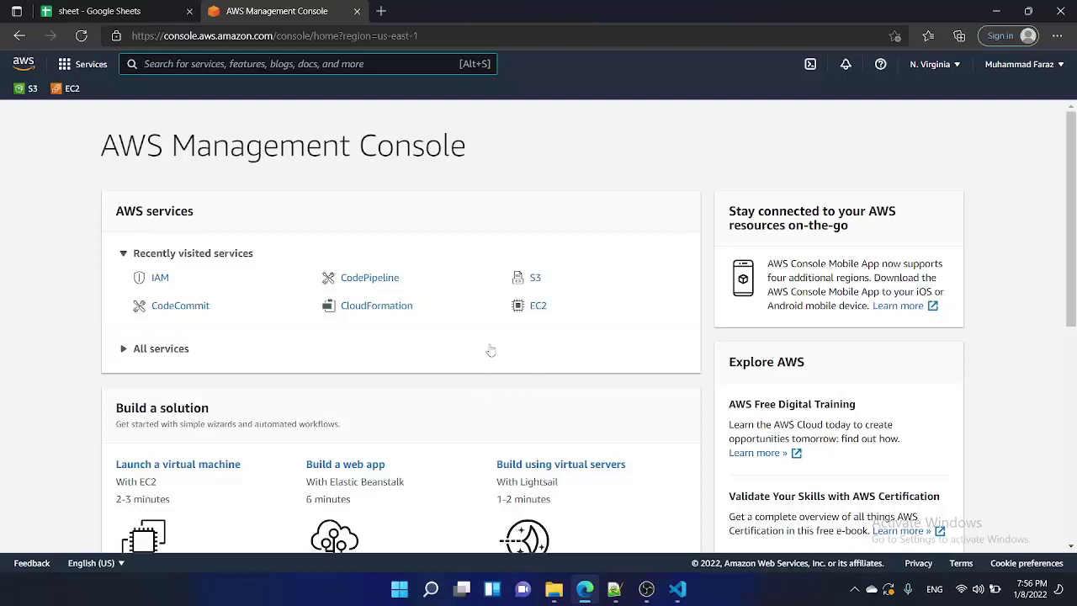
Open IAM in a new browser tab and start creating a role from its roles list
middle_click(160, 279)
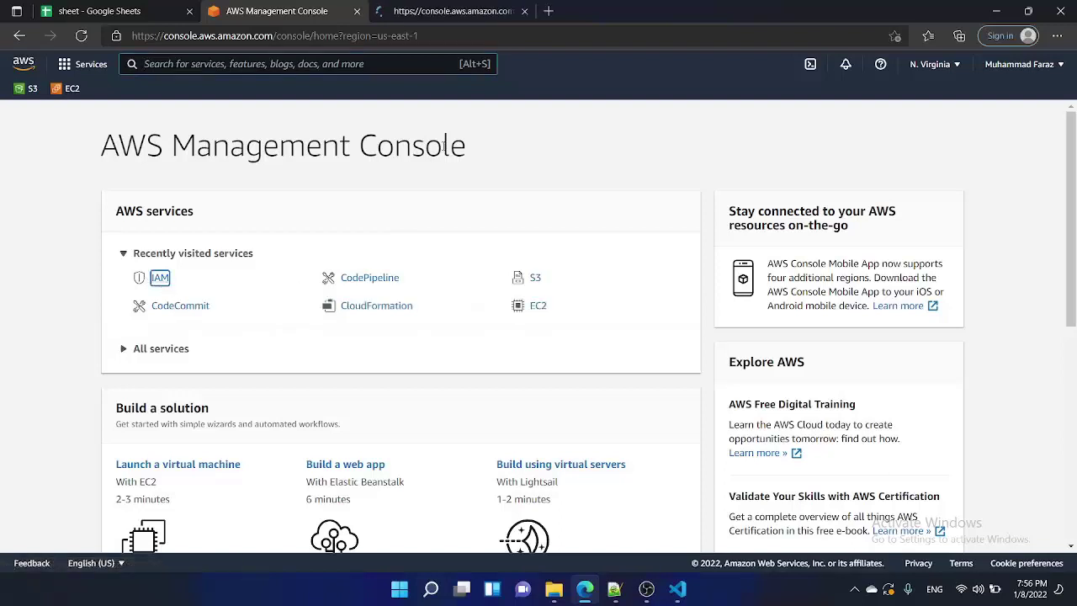
click(468, 10)
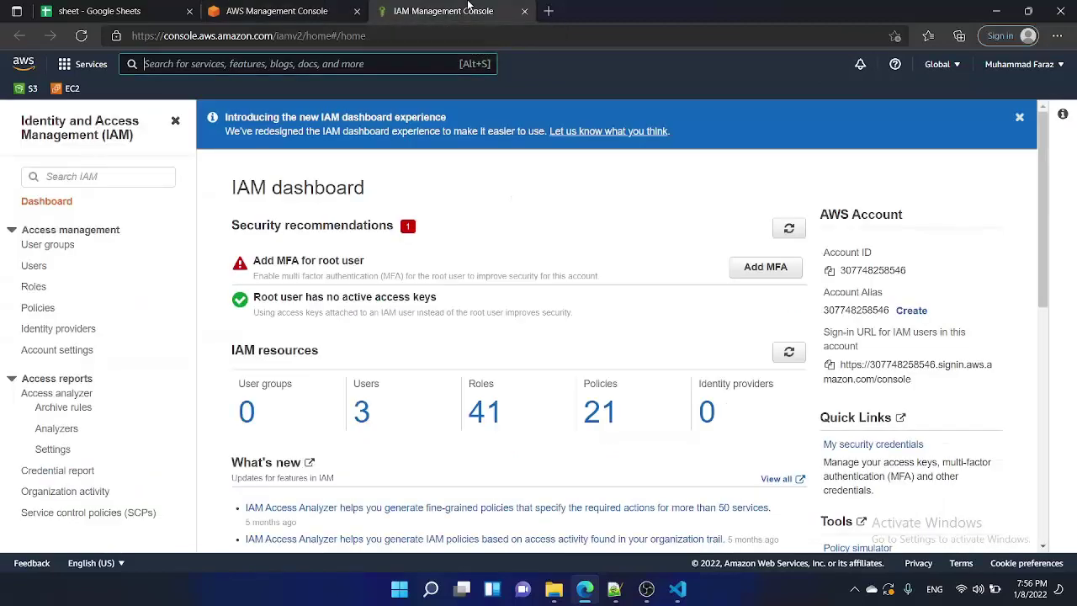
click(34, 287)
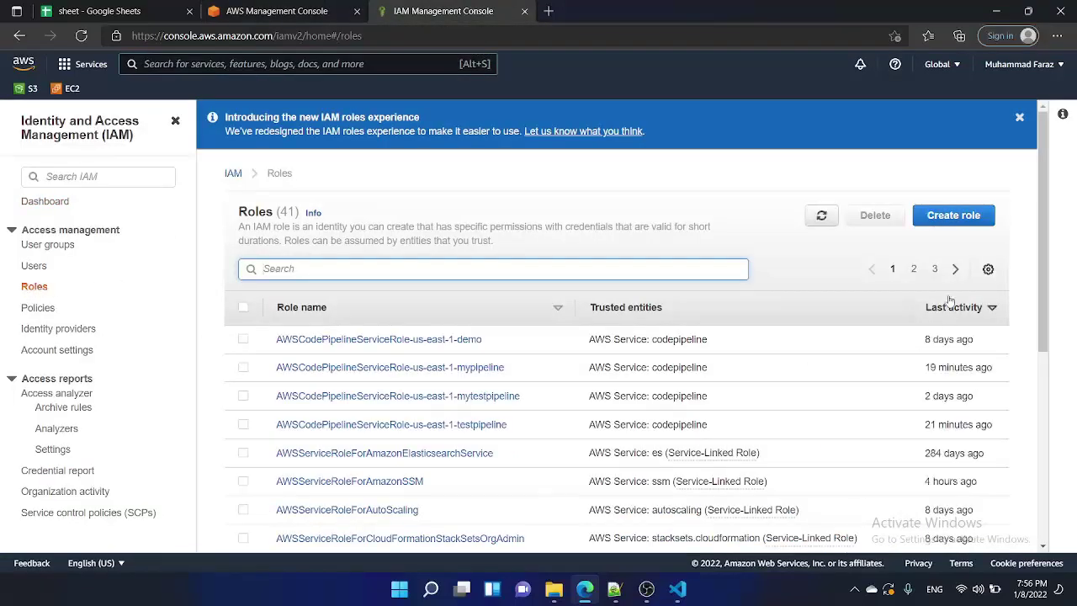
click(953, 216)
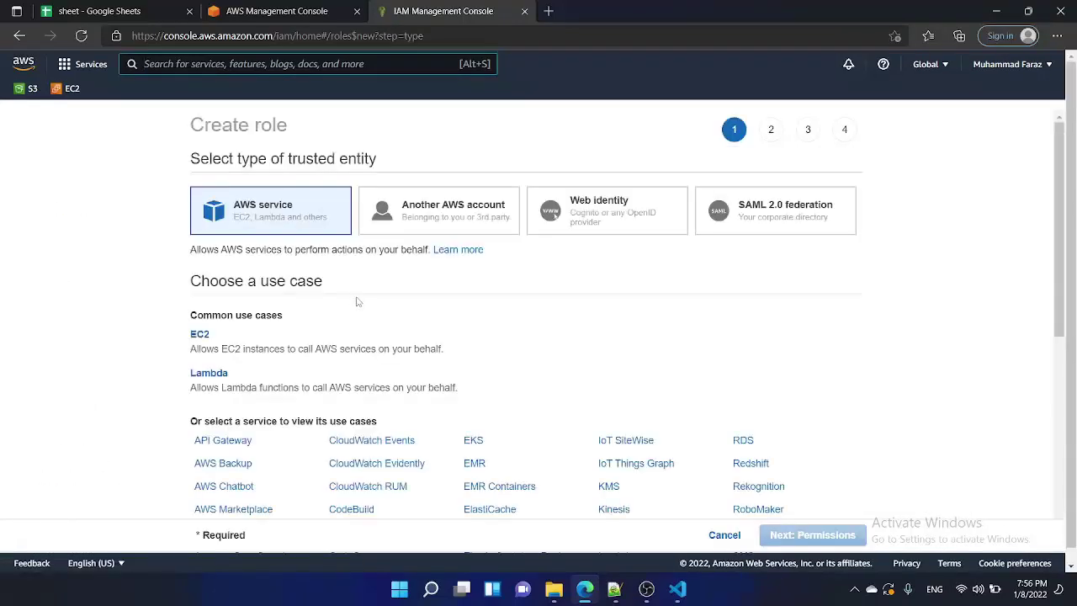
Choose CloudFormation as the AWS service that will use the role and continue to its permissions
scroll(357, 302, down, 4)
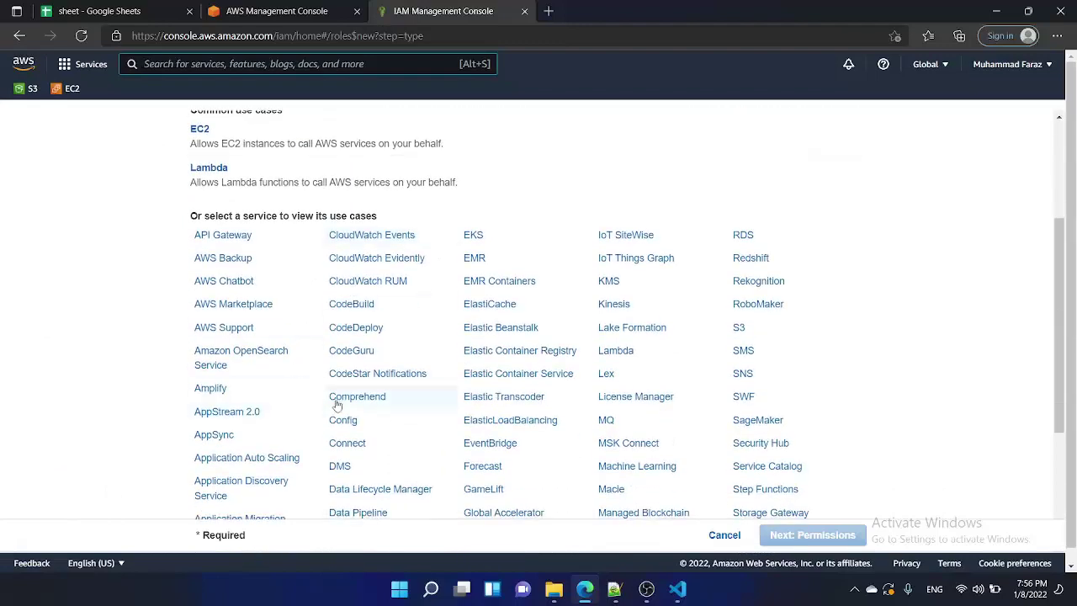
scroll(334, 395, down, 1)
scroll(344, 471, down, 1)
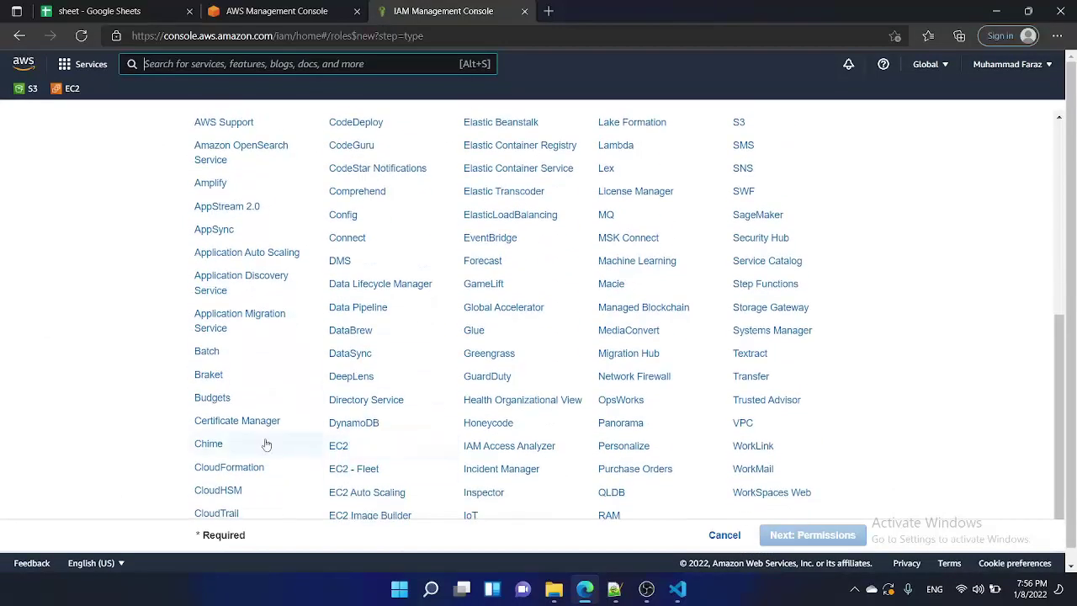
click(200, 476)
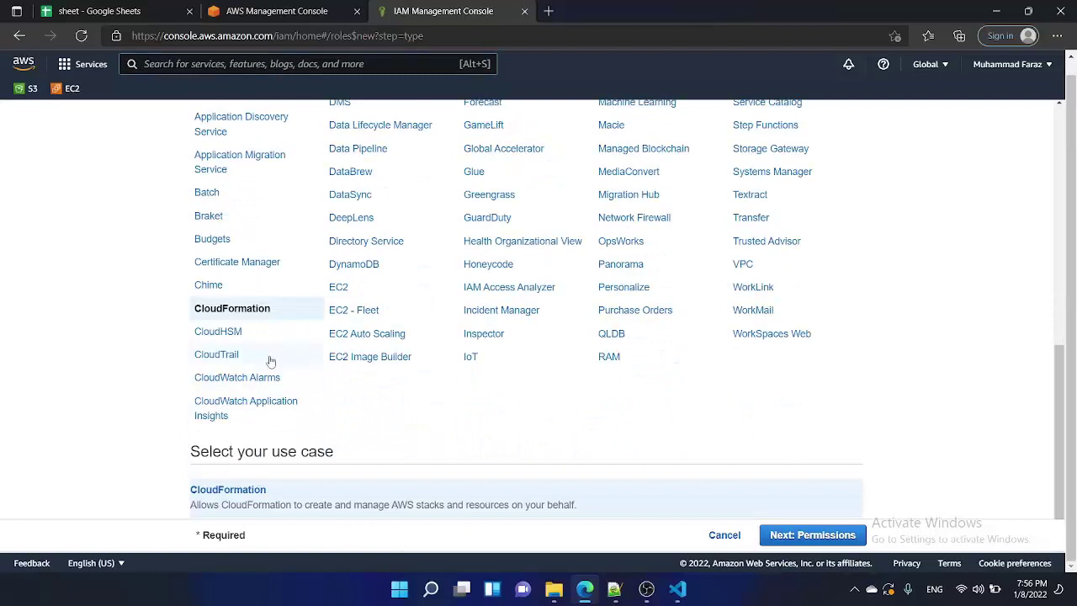
click(814, 535)
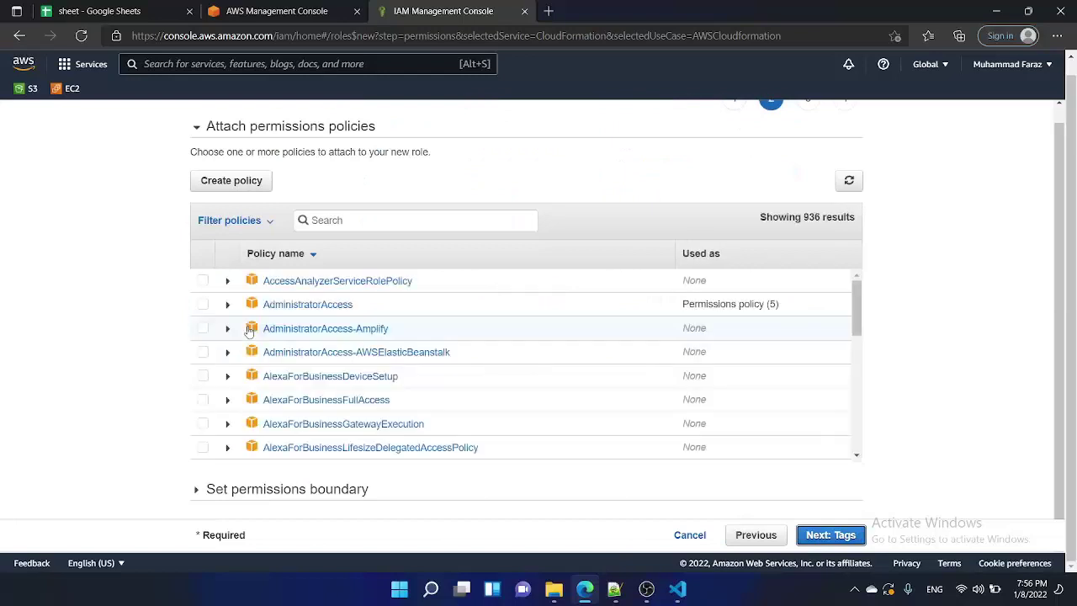
Filter the permissions policies by "ec2" and attach AmazonEC2FullAccess to the role
click(358, 225)
text(ec2)
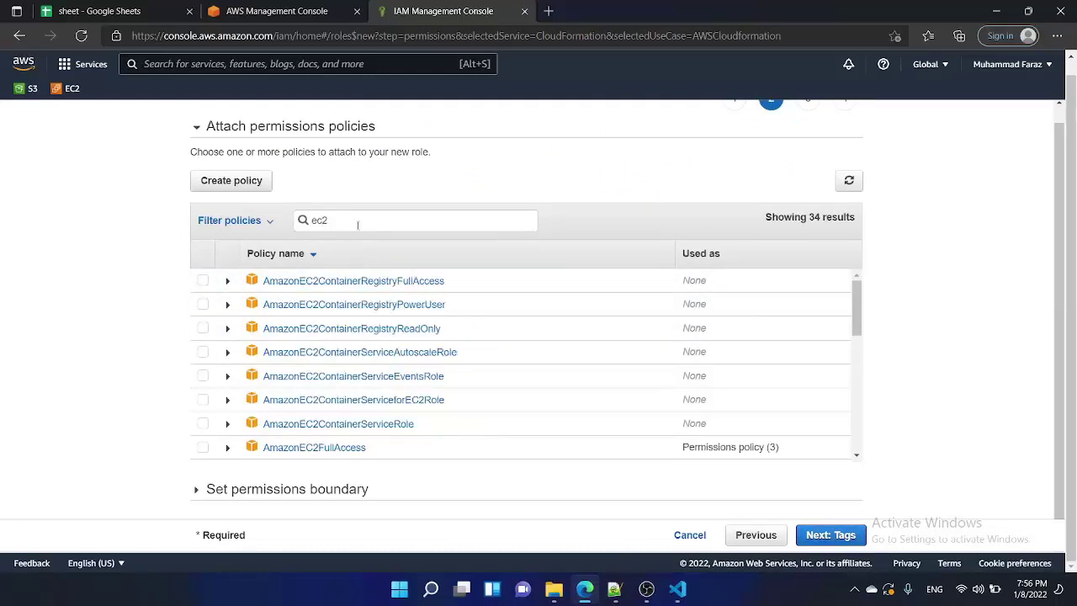
scroll(345, 337, down, 1)
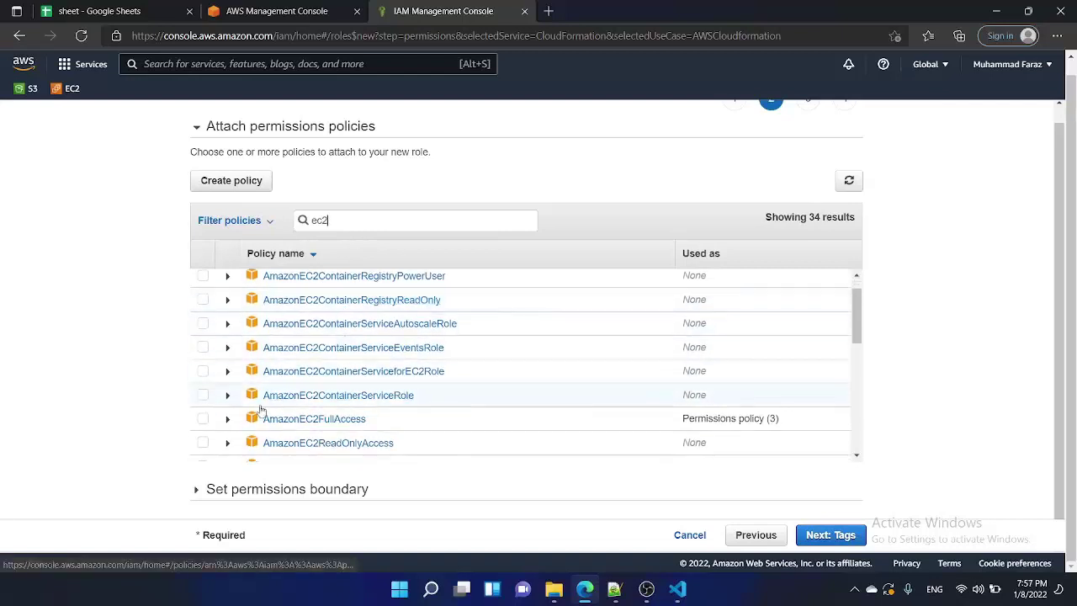
click(203, 419)
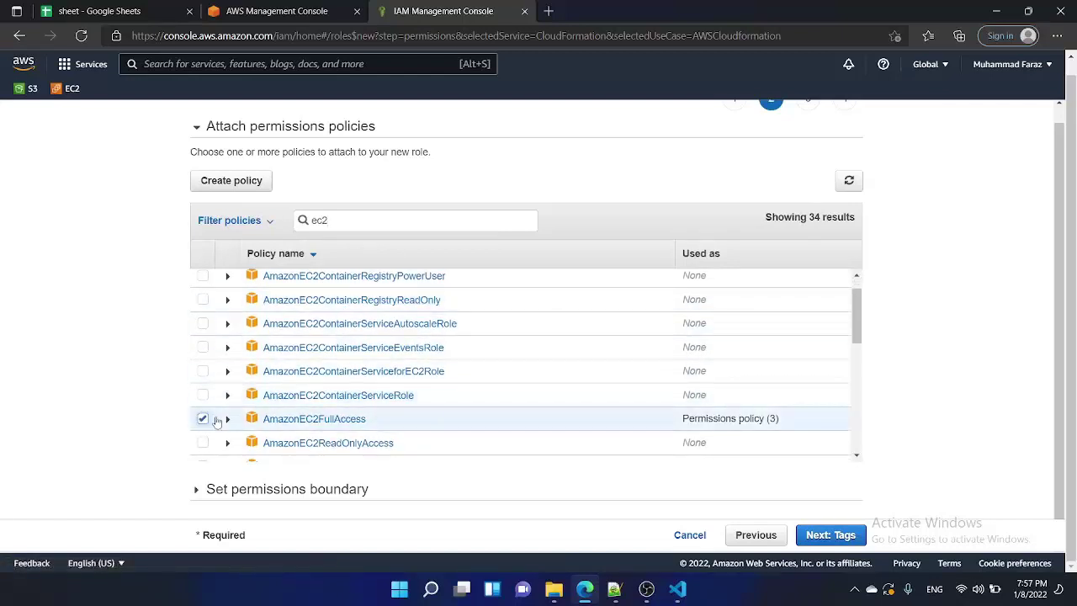
Continue without adding tags to the review stage and begin entering the role name
click(830, 535)
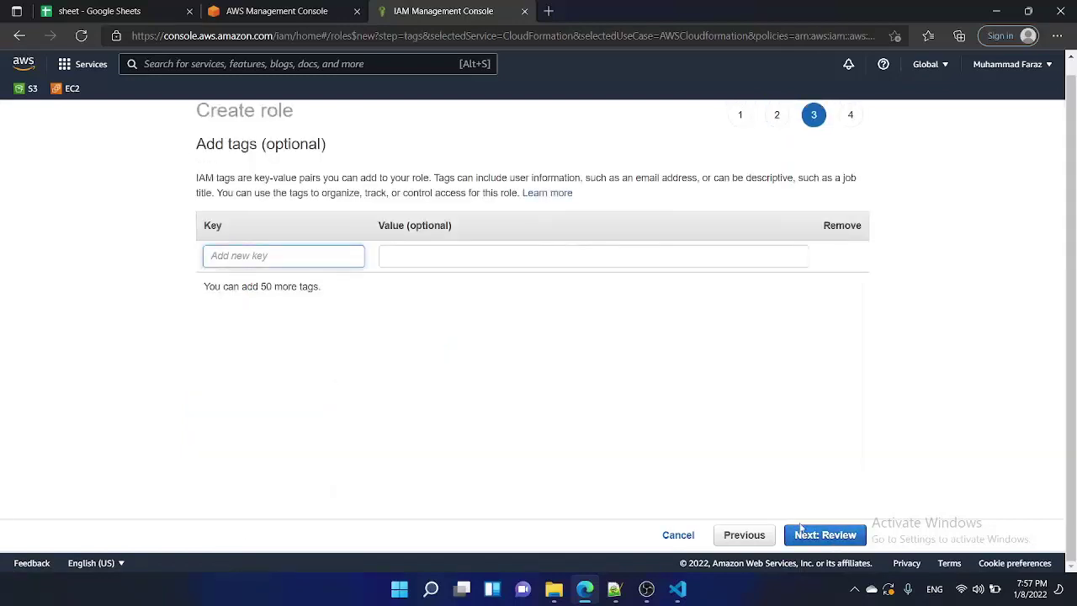
click(812, 532)
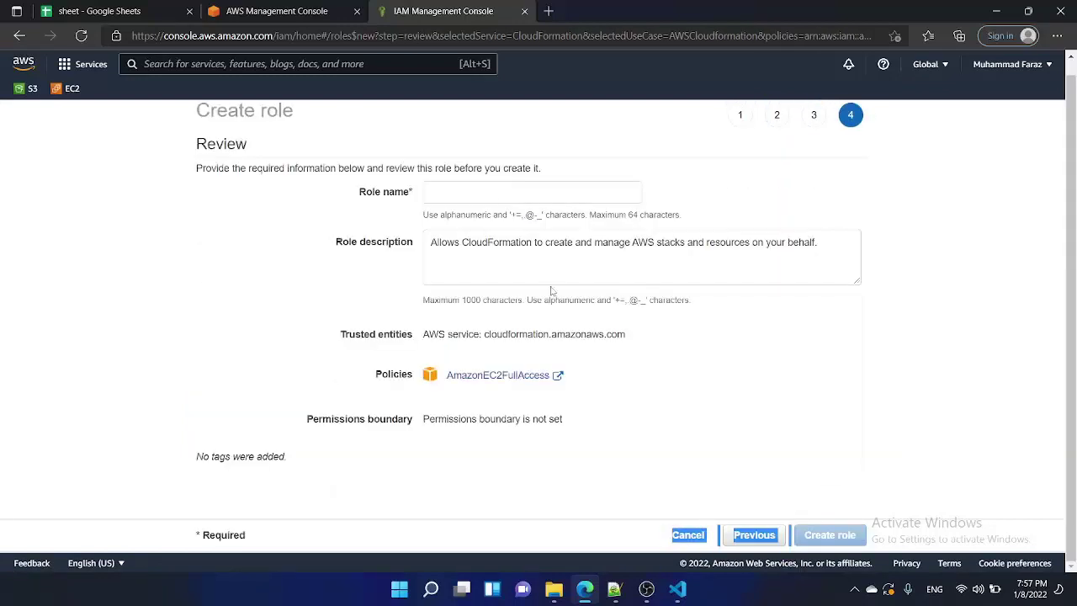
click(486, 184)
text(I)
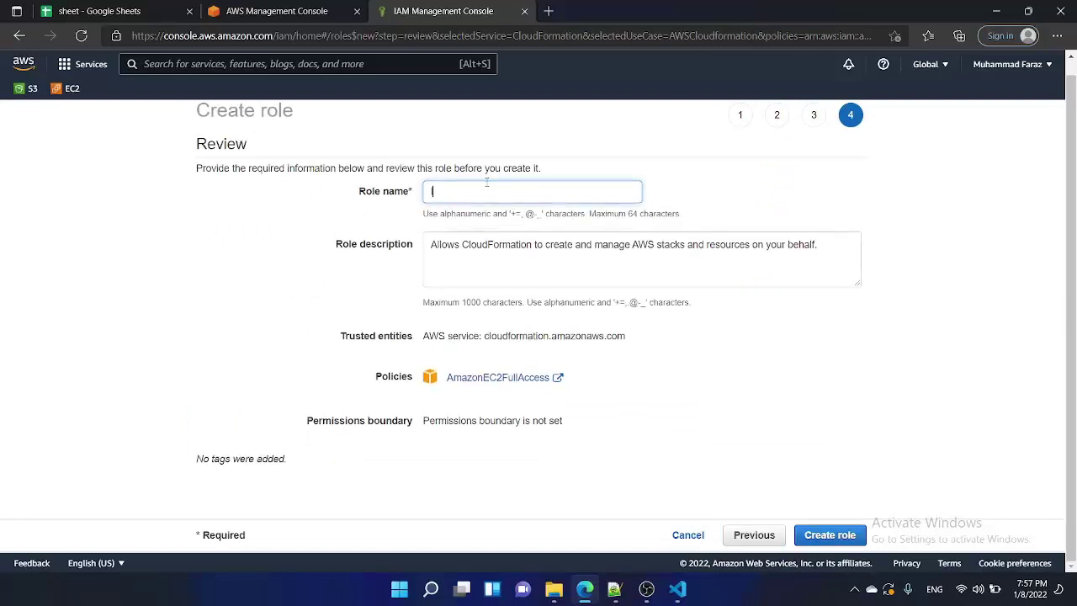
text(n)
key(BackSpace)
key(BackSpace)
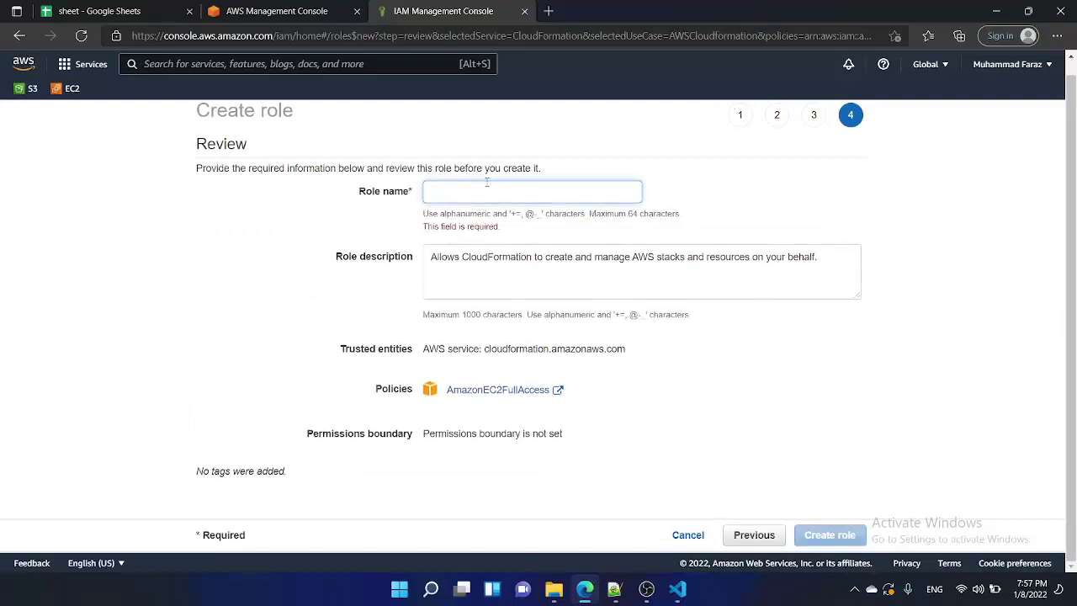
text(role)
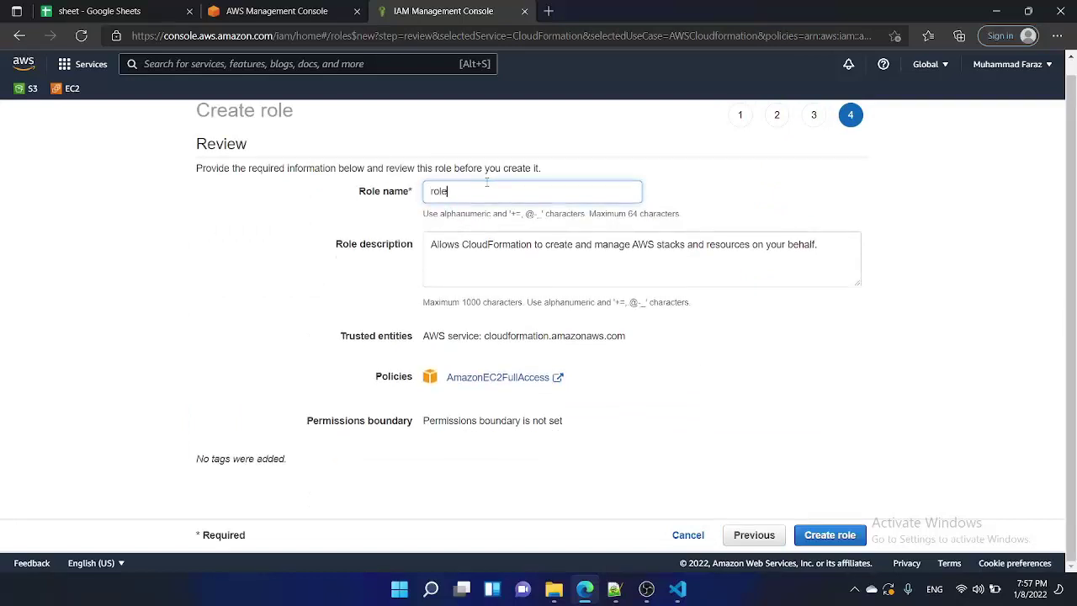
text(ForIn)
key(BackSpace)
key(BackSpace)
key(BackSpace)
key(BackSpace)
key(BackSpace)
key(BackSpace)
key(BackSpace)
key(BackSpace)
key(BackSpace)
Name the role infraAutomationRole and create it
text(infraAutomationR)
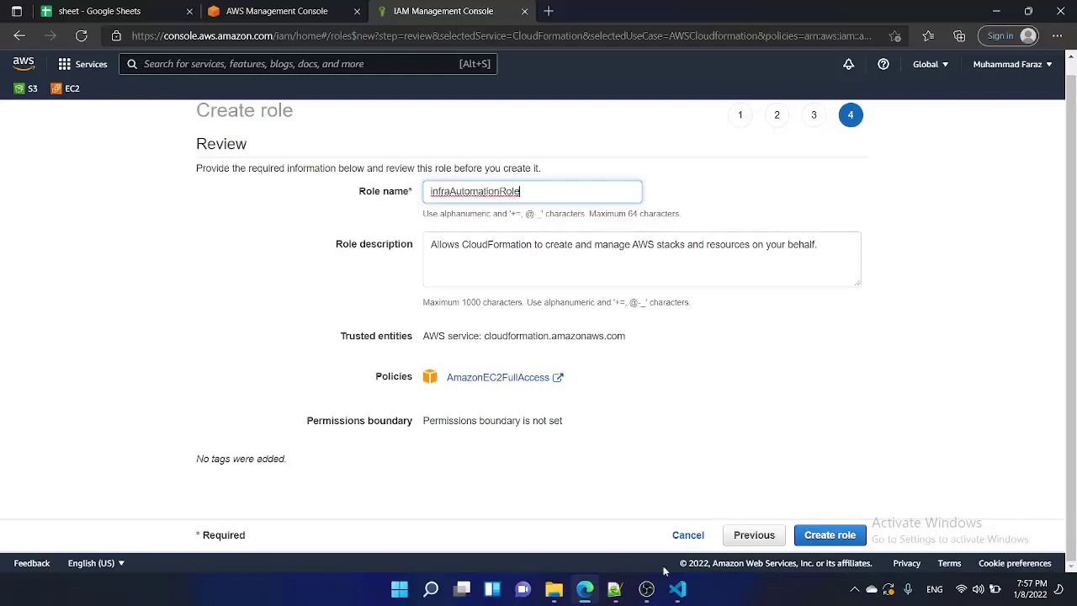
click(827, 536)
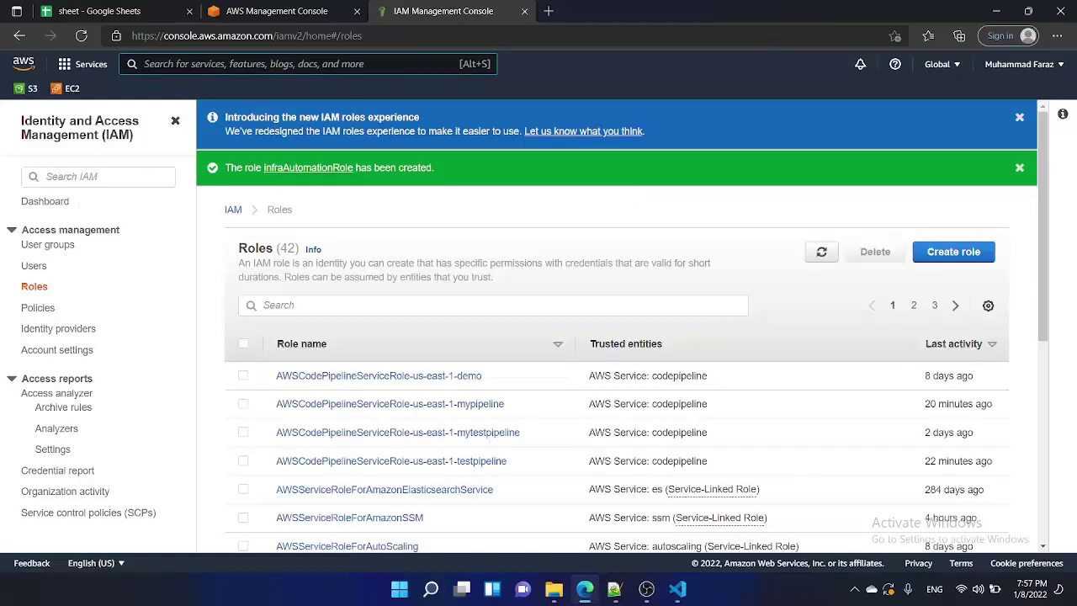
Search the AWS services for "commit" and open CodeCommit in a new browser tab
key(alt+s)
text(commit)
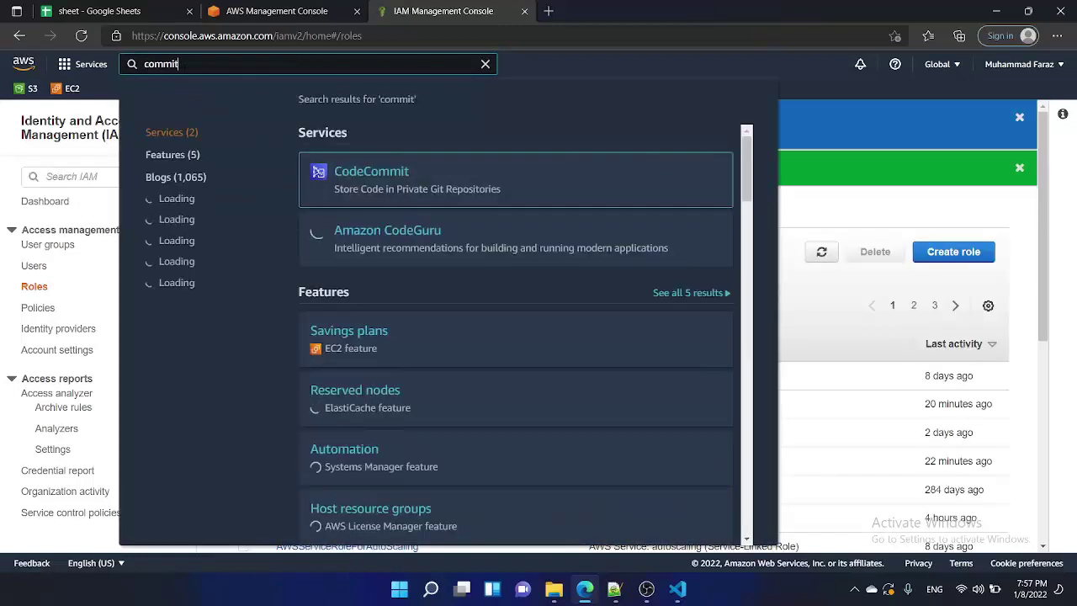
middle_click(371, 173)
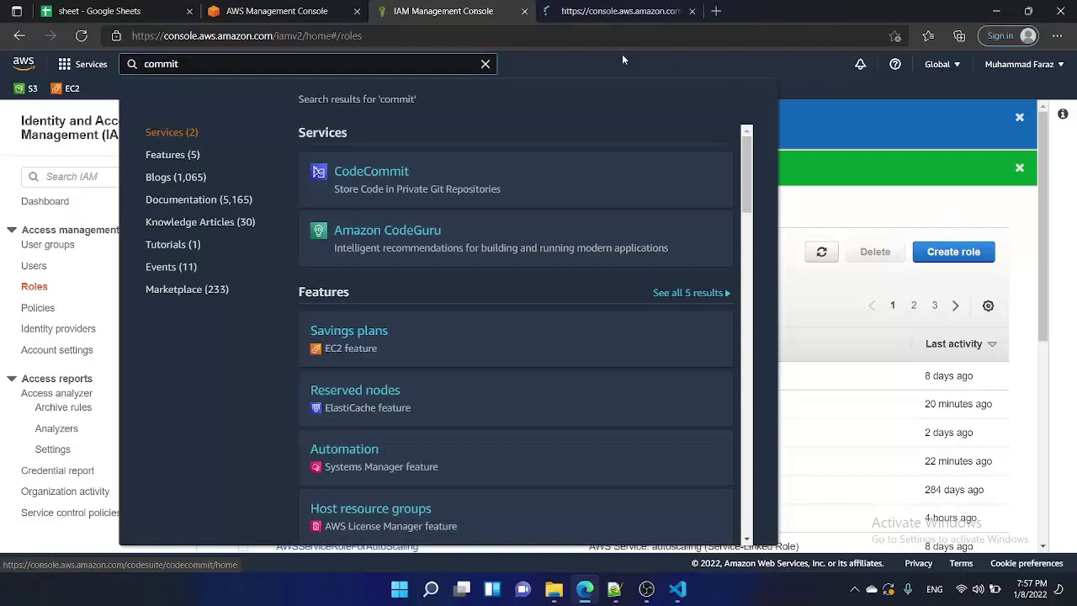
click(486, 64)
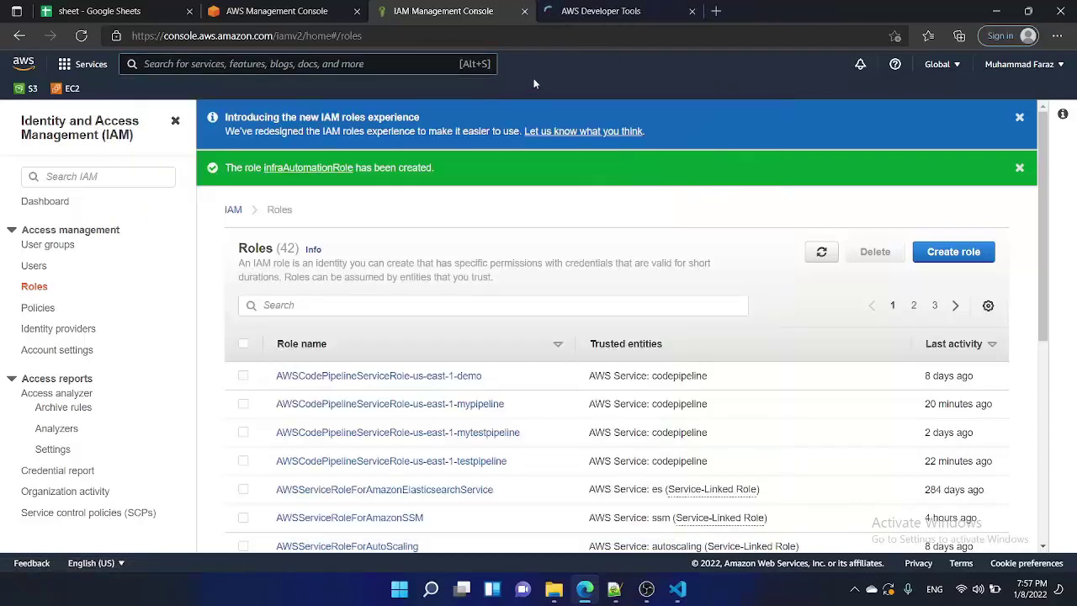
key(ctrl+Tab)
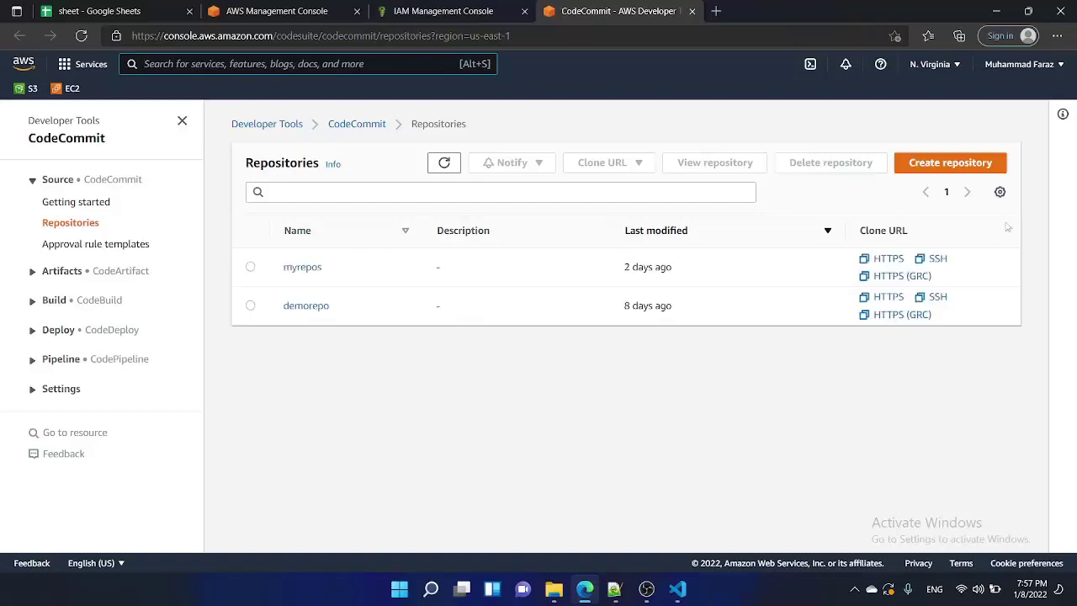
Create a CodeCommit repository named infrarepo without a description or tags
click(950, 164)
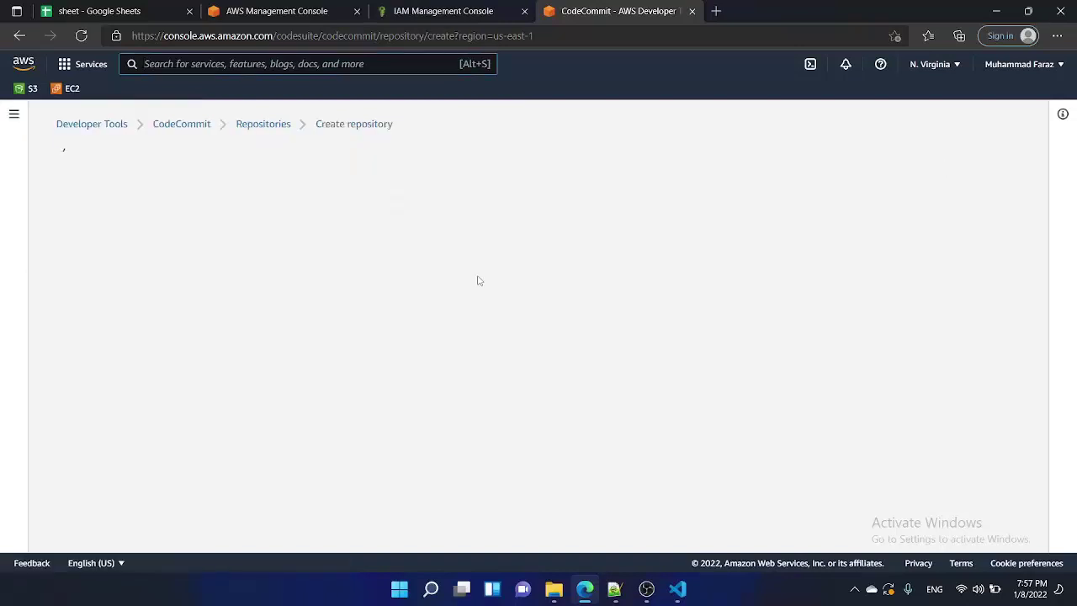
click(166, 307)
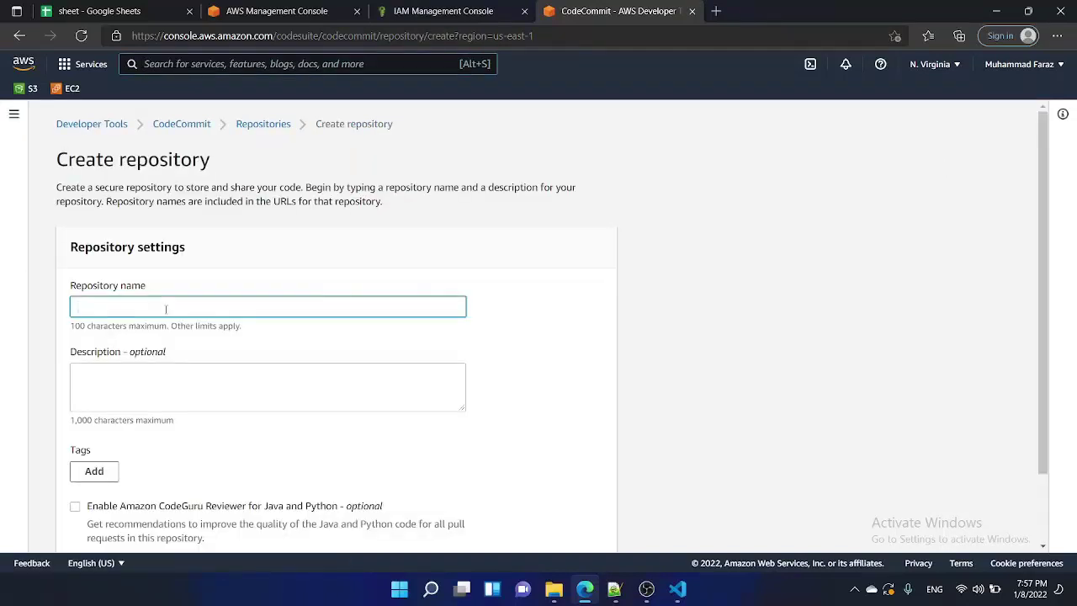
text(infrarepo)
scroll(43, 320, down, 1)
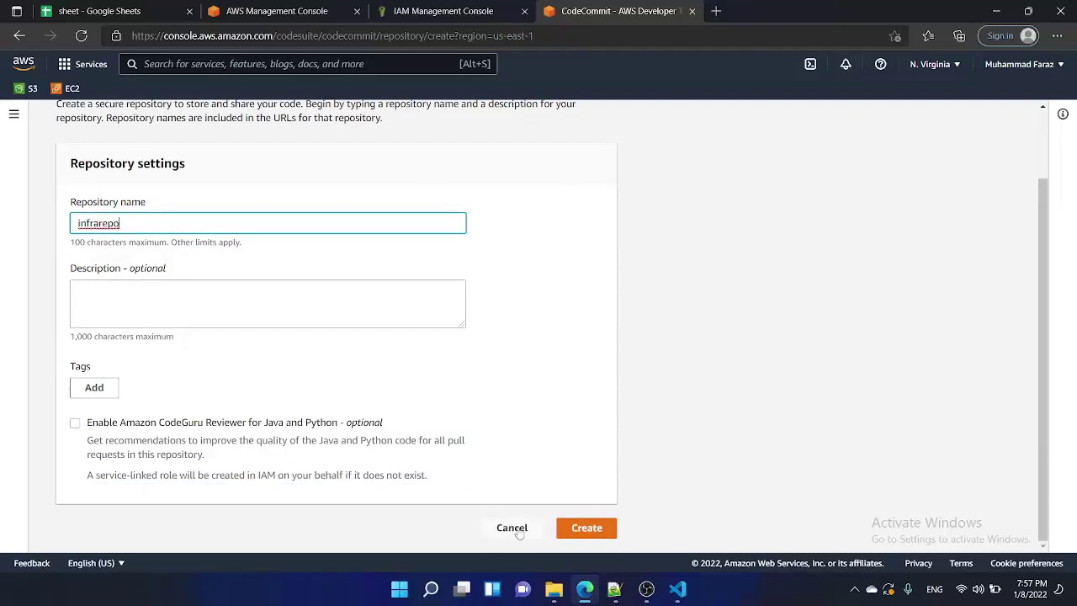
click(605, 529)
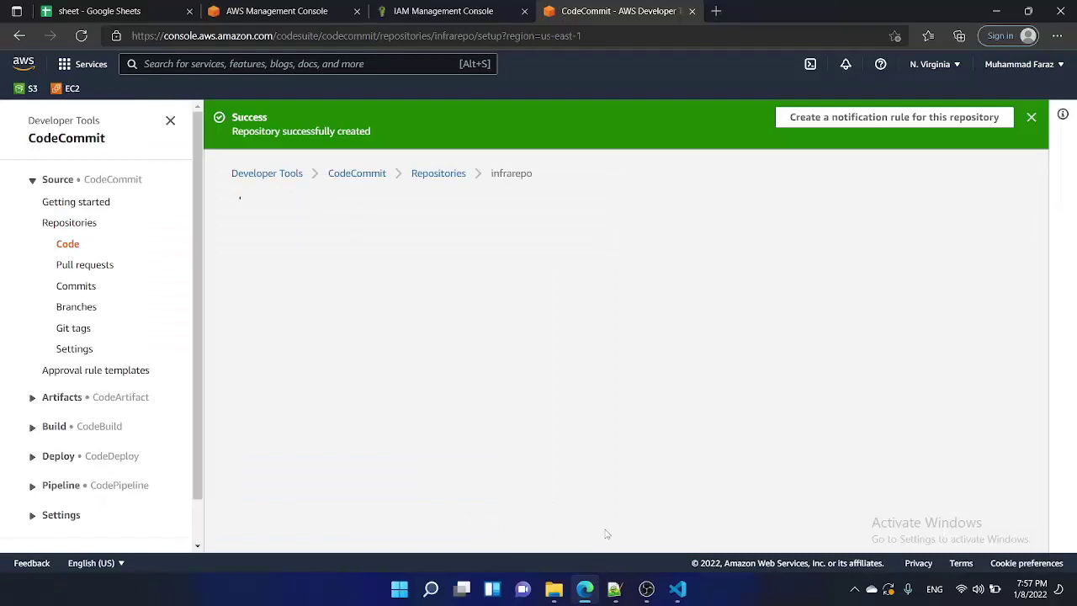
Start creating a new file in the infrarepo repository and name it infra.json
scroll(401, 355, down, 4)
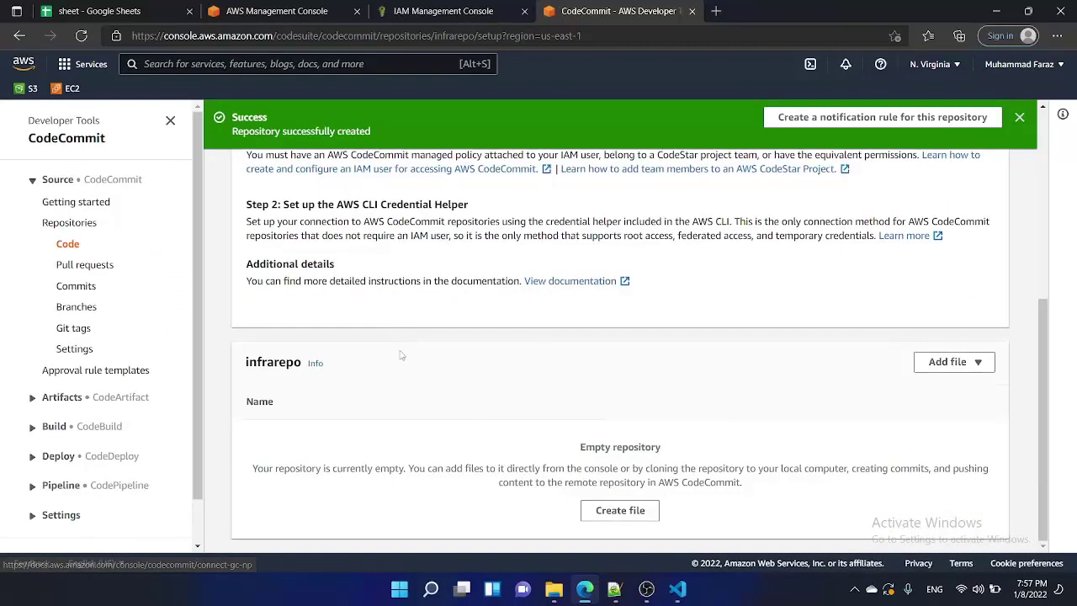
click(956, 362)
click(951, 384)
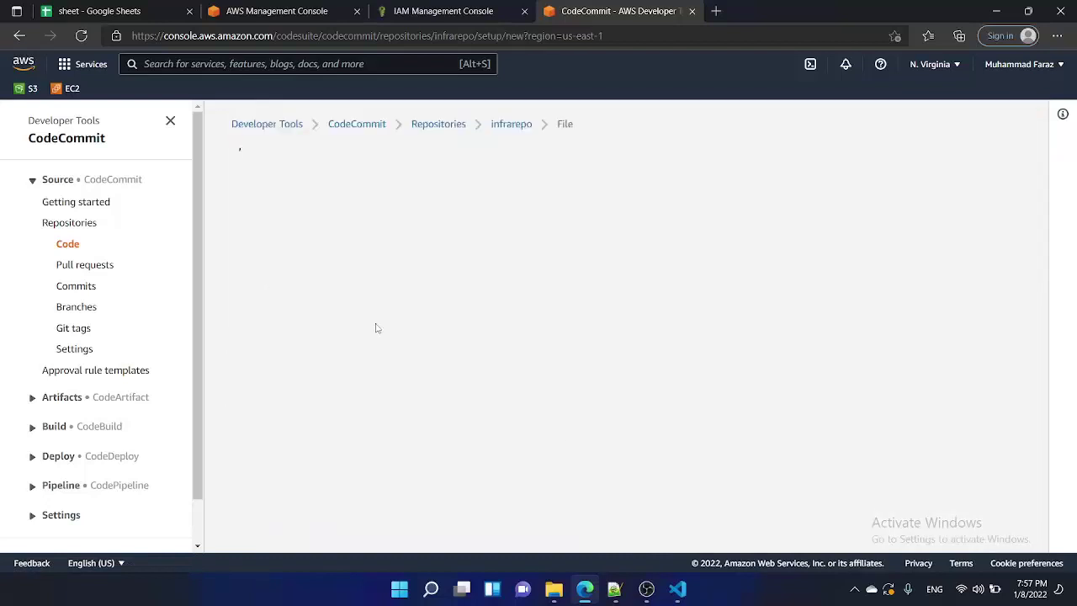
scroll(350, 354, down, 1)
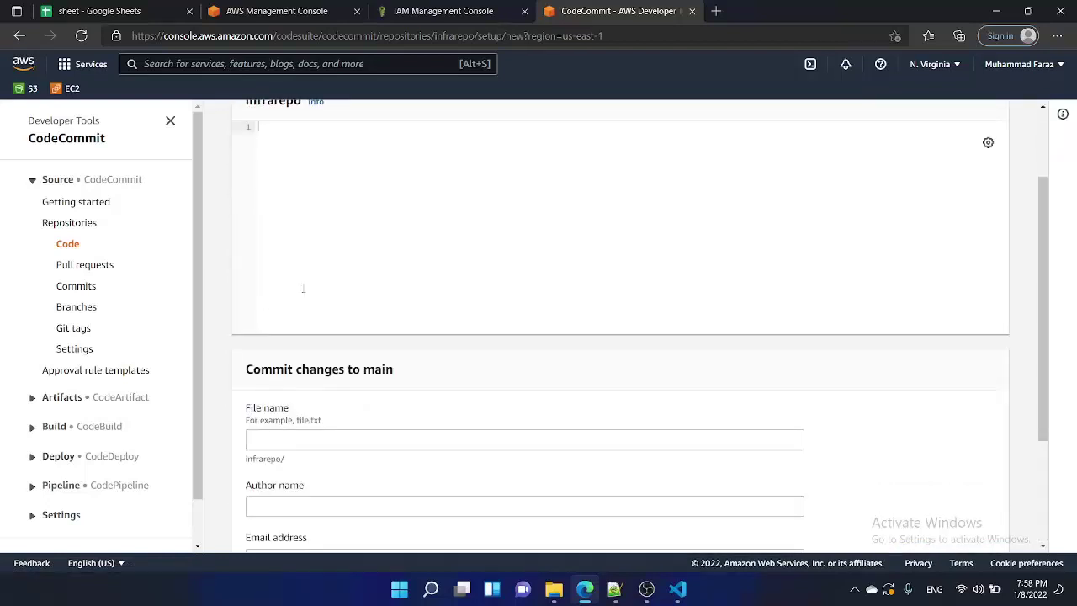
click(282, 441)
text(infra)
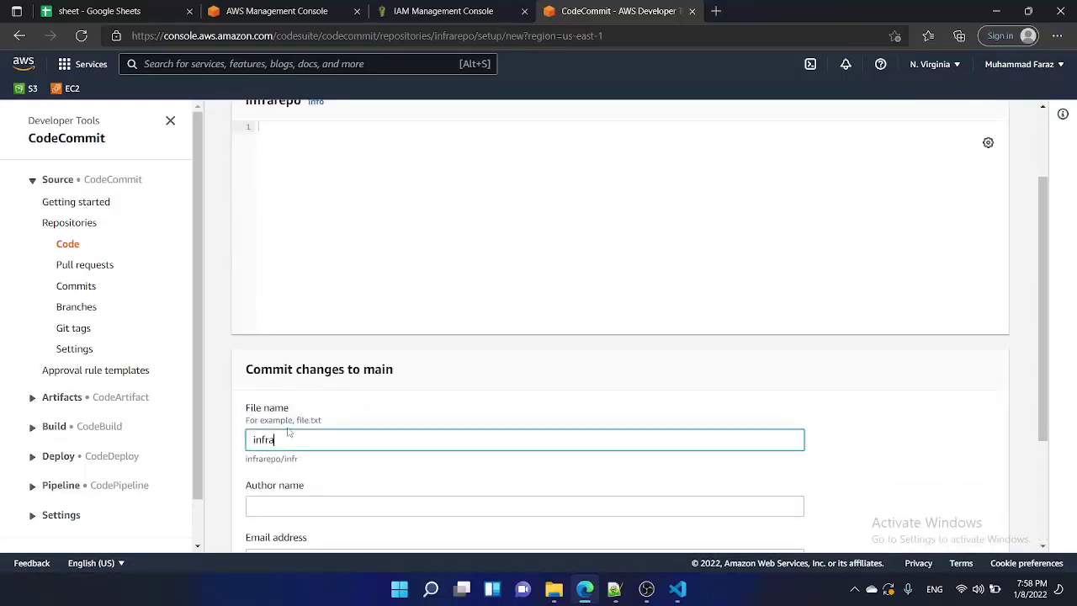
text(.json)
Fill in the commit author's name and e-mail address for the new file
scroll(288, 432, down, 2)
click(296, 335)
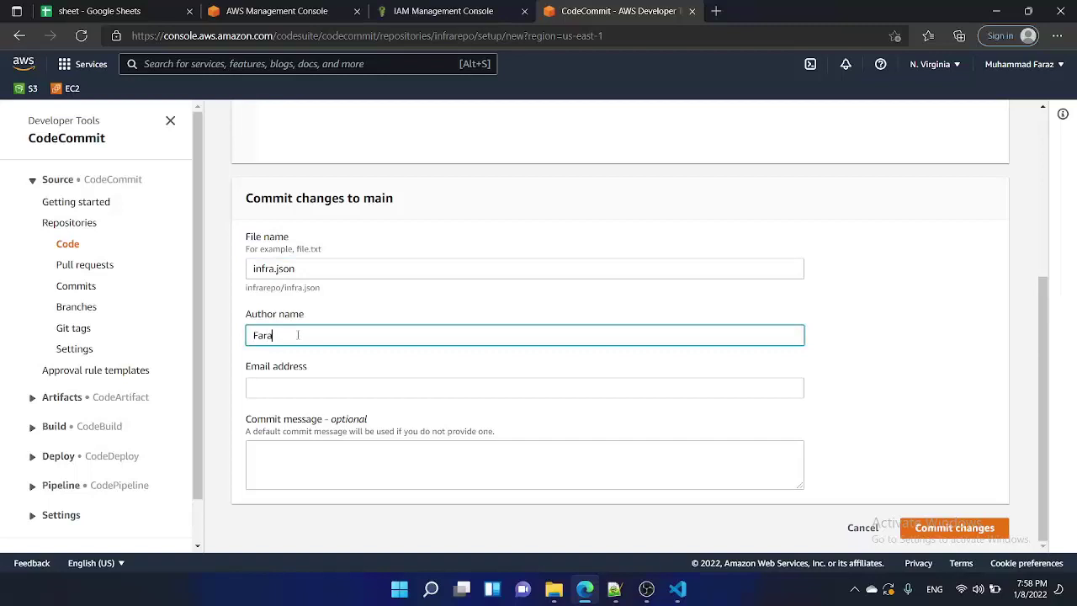
key(Tab)
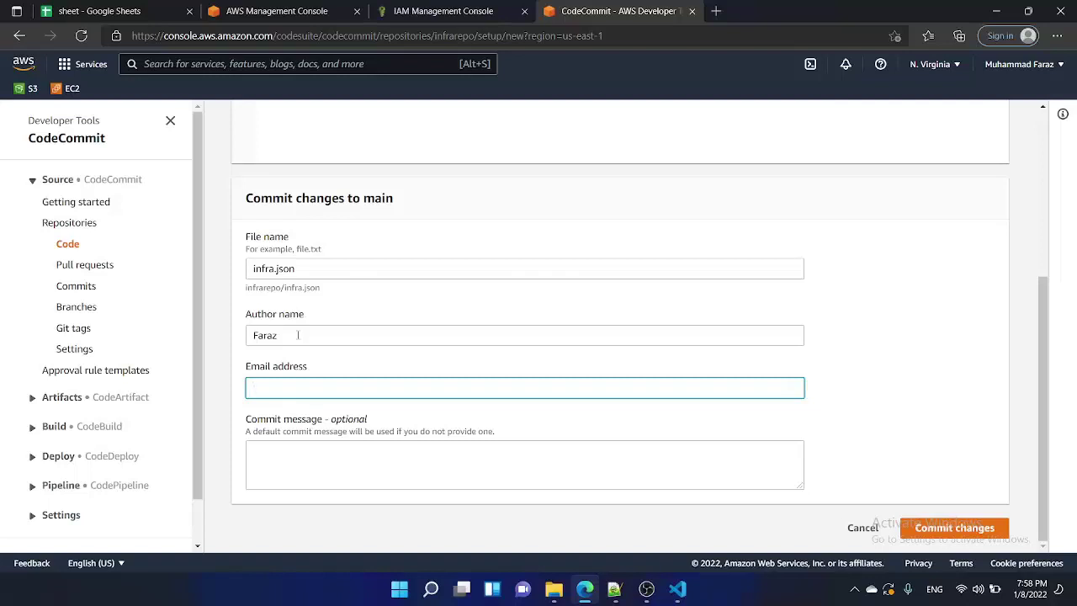
key(Down)
key(Return)
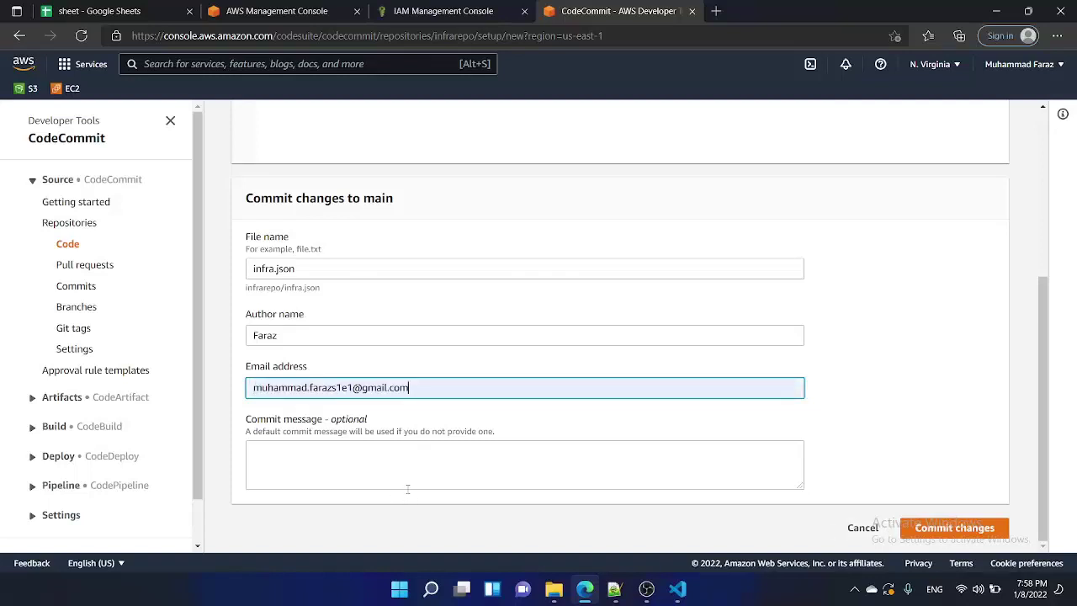
Switch to Notepad++, copy the entire 27-line EC2 CloudFormation template, and return to the CodeCommit file editor
scroll(406, 491, up, 4)
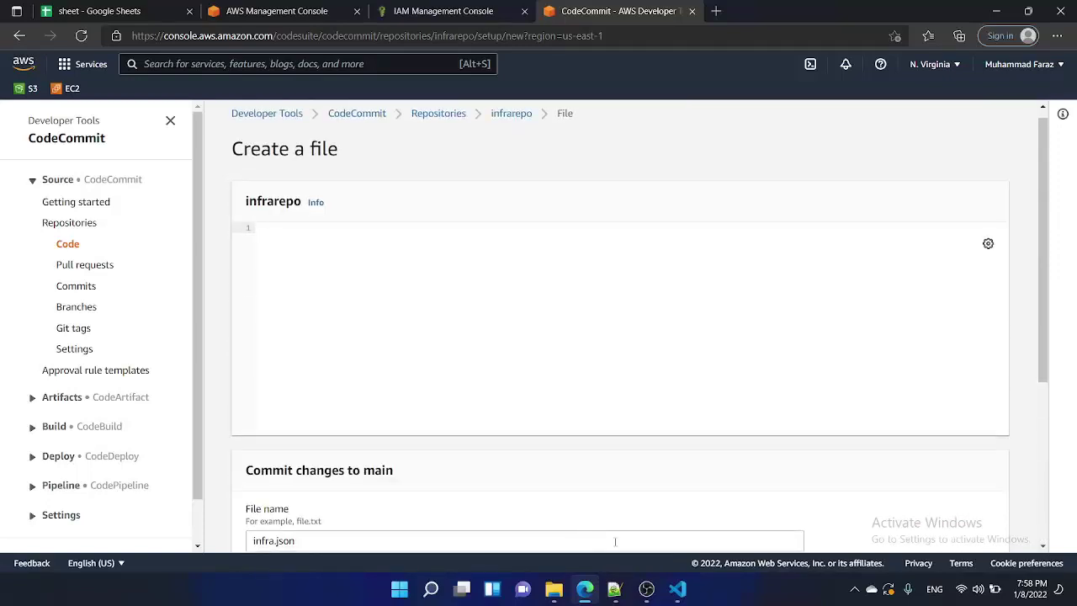
click(614, 589)
scroll(334, 340, up, 2)
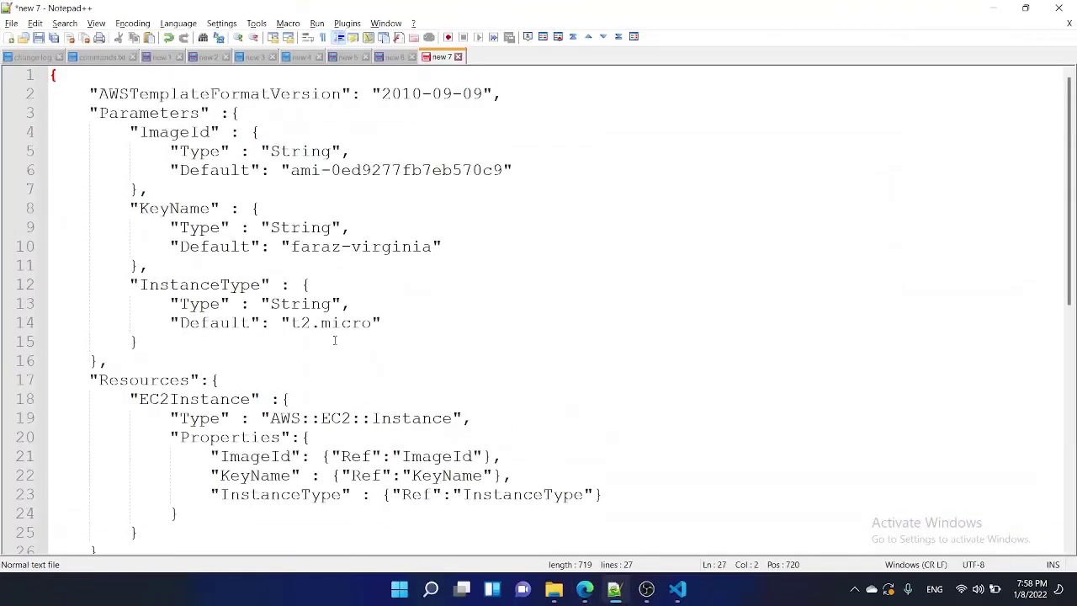
scroll(335, 338, down, 5)
scroll(332, 338, up, 5)
scroll(274, 270, down, 3)
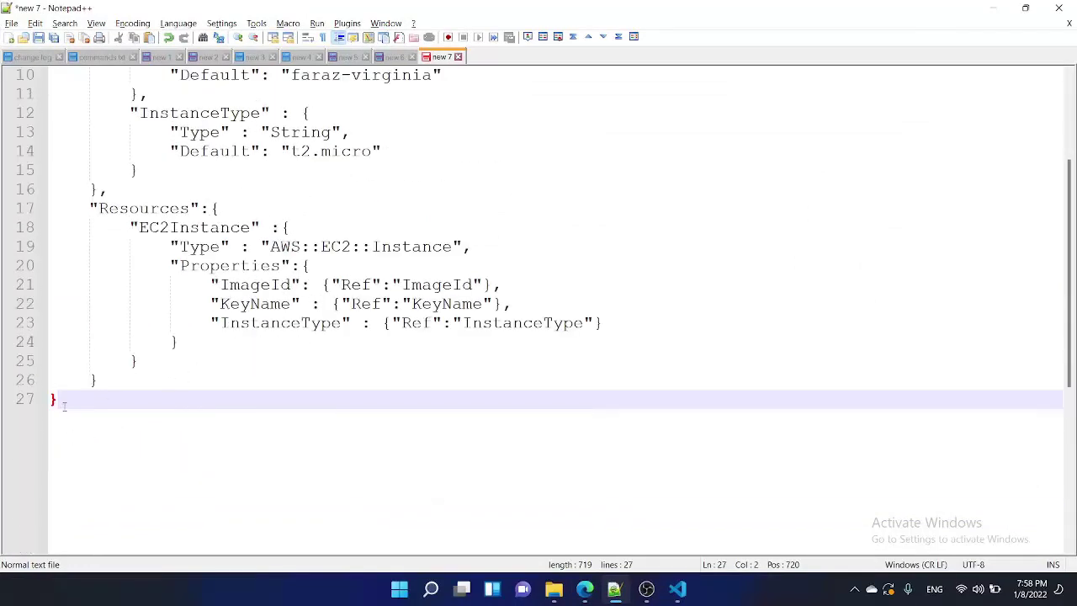
drag(64, 406, 36, 81)
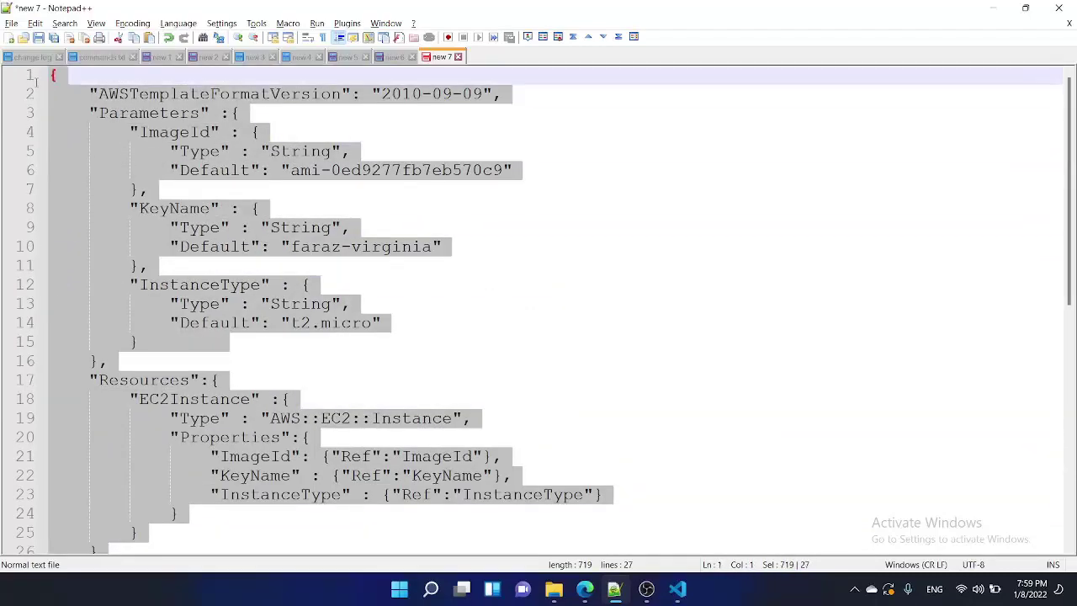
right_click(80, 152)
click(110, 177)
click(995, 12)
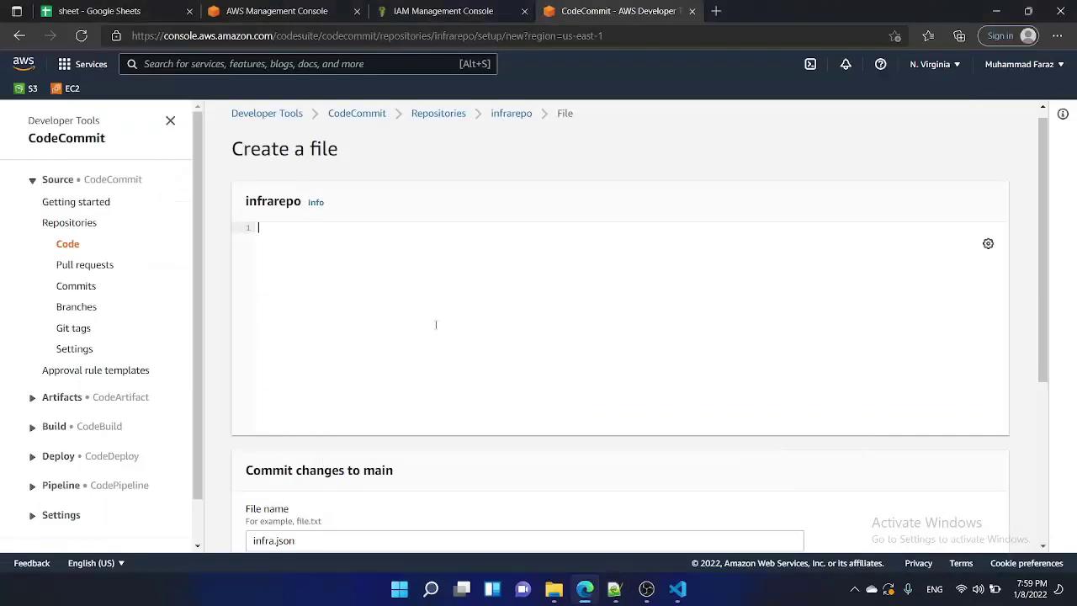
Paste the copied template into the infra.json file and commit it to main with the default commit message
click(436, 324)
key(ctrl+v)
scroll(436, 324, down, 2)
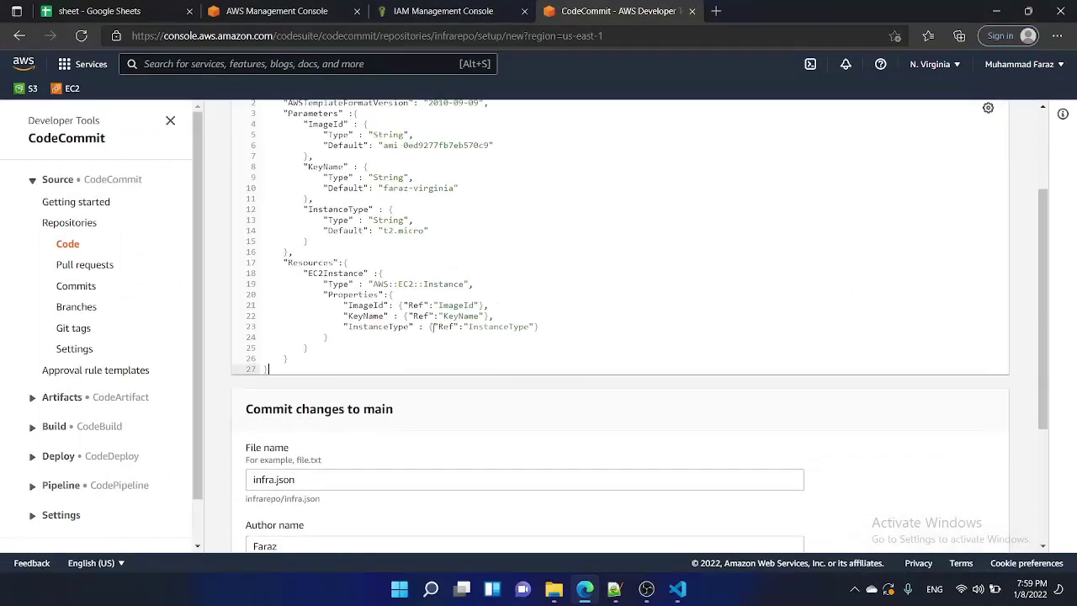
scroll(433, 328, down, 3)
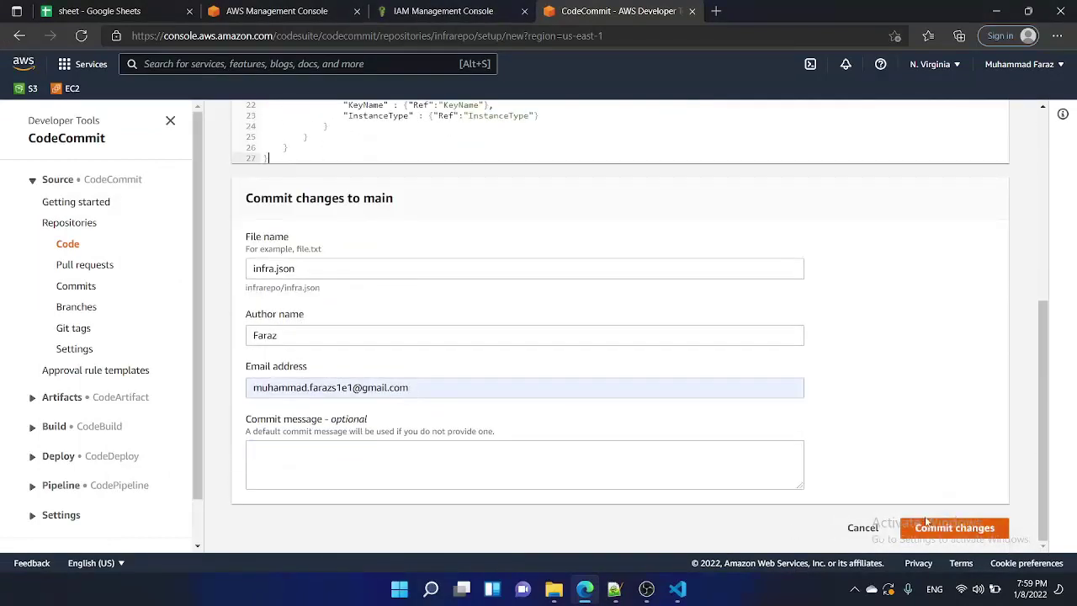
click(942, 530)
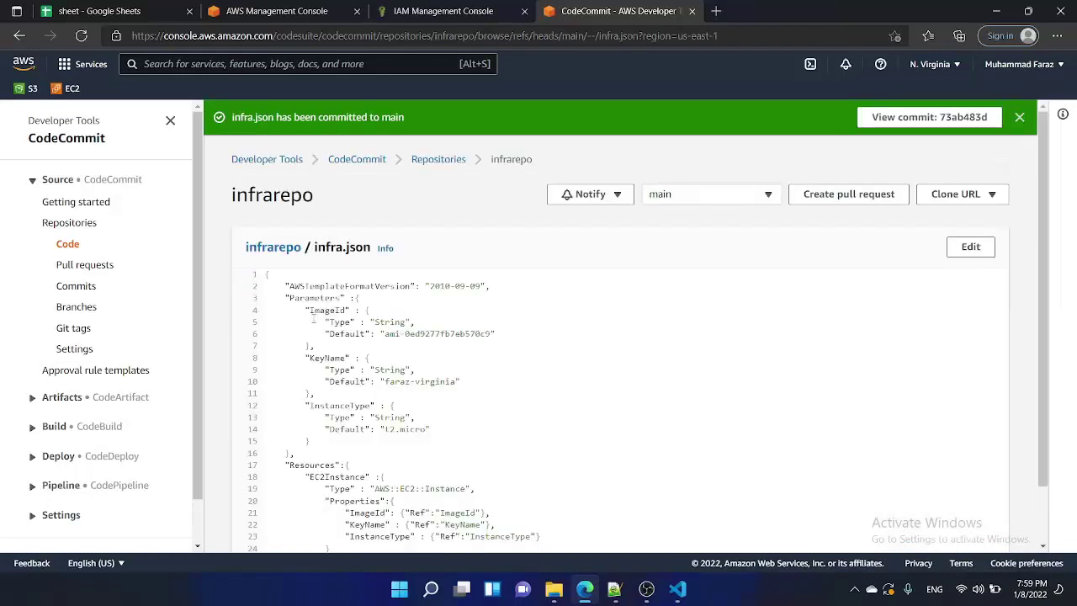
Start a new CodePipeline pipeline named infra-automation-pipeline with a new service role and continue to the source stage
click(34, 489)
click(63, 527)
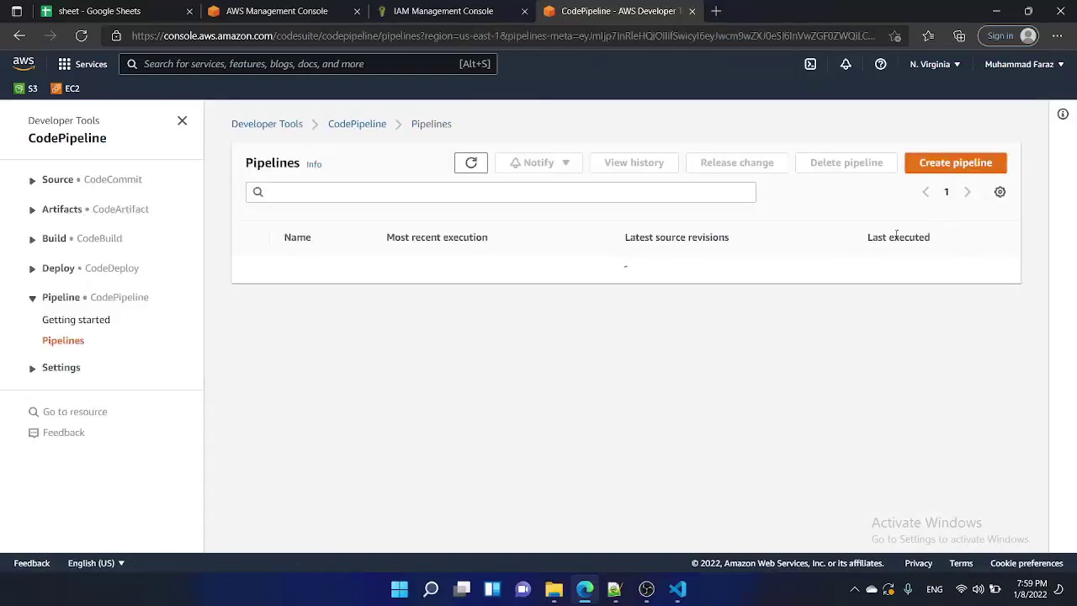
click(949, 164)
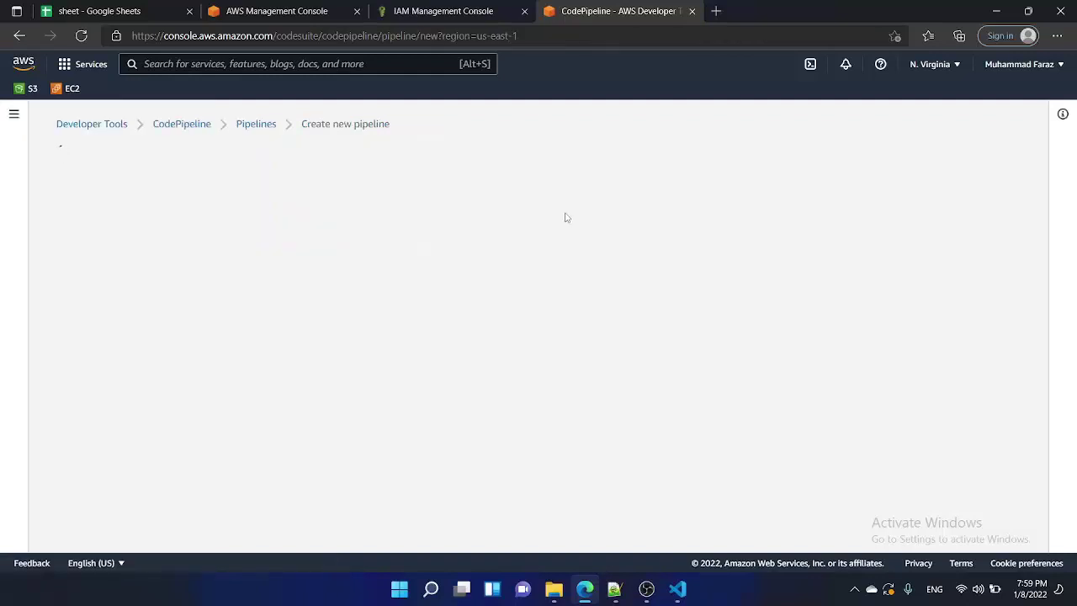
click(295, 268)
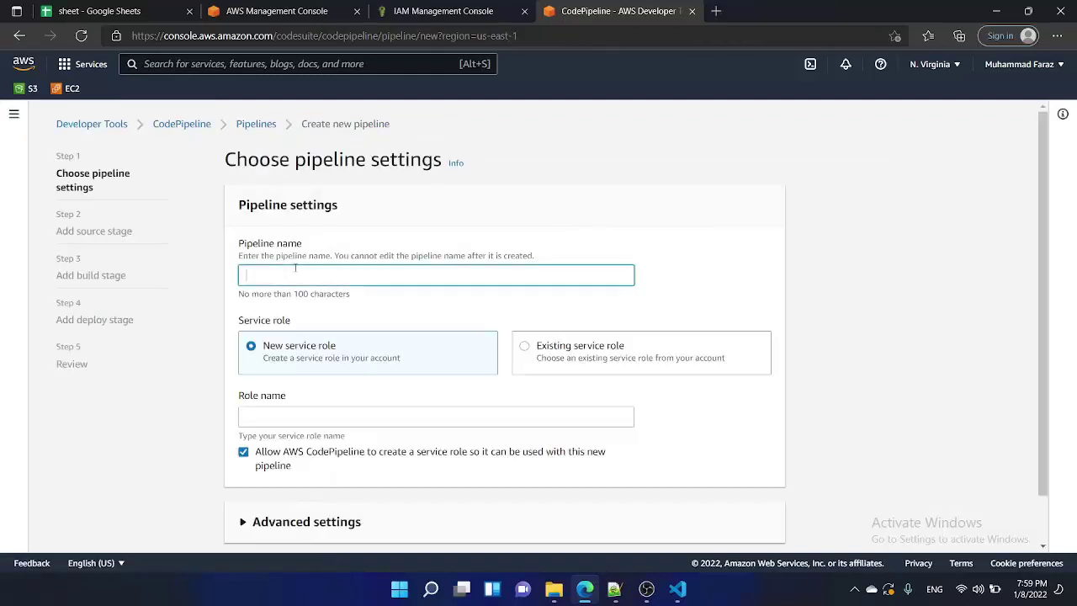
text(infraAu)
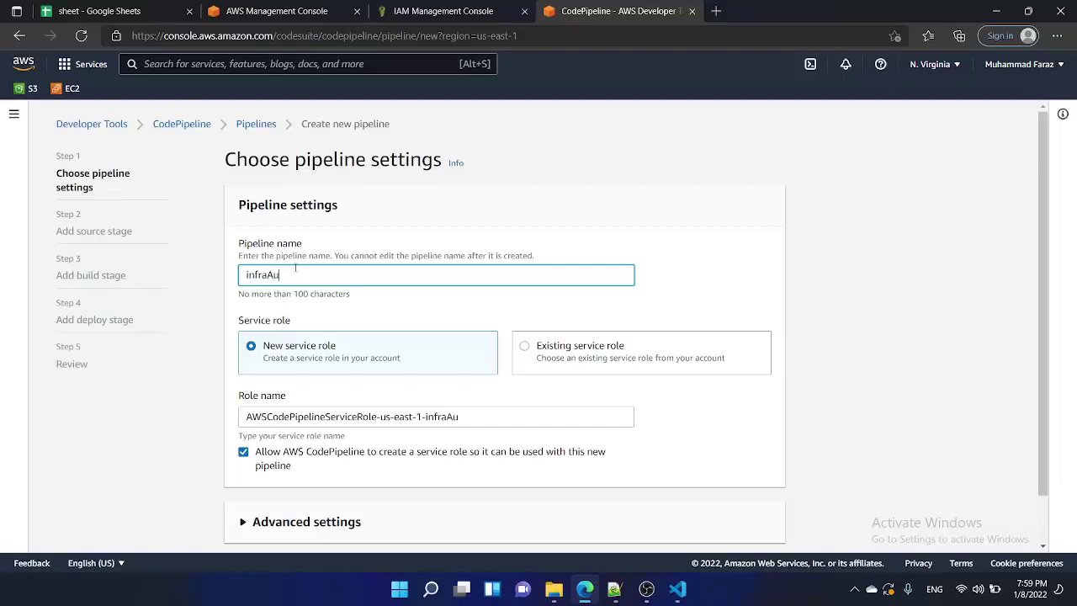
key(BackSpace)
key(BackSpace)
text(-automation-pipeline)
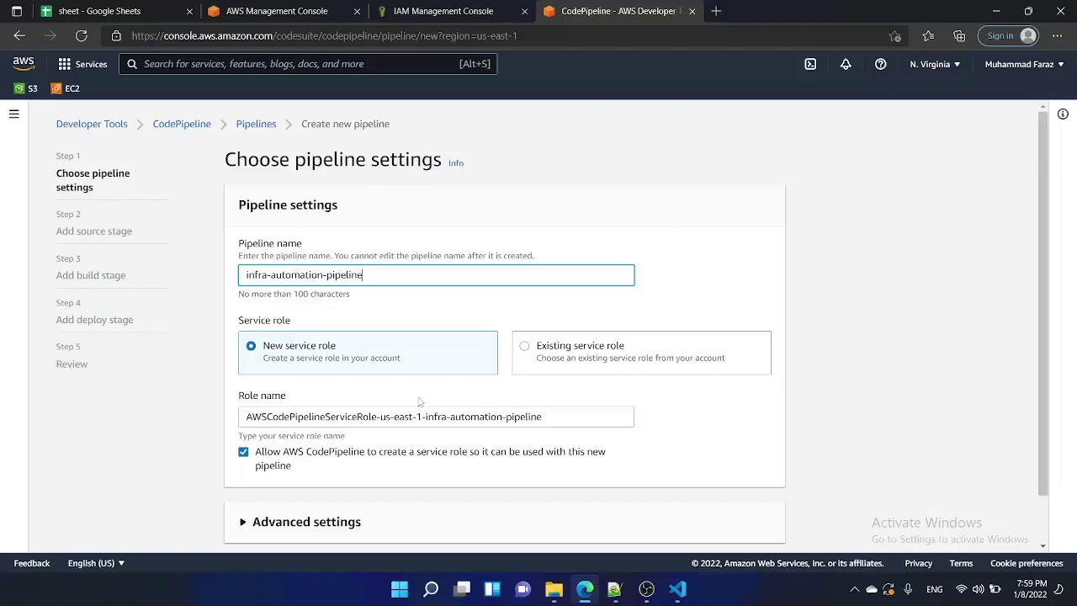
scroll(317, 308, down, 1)
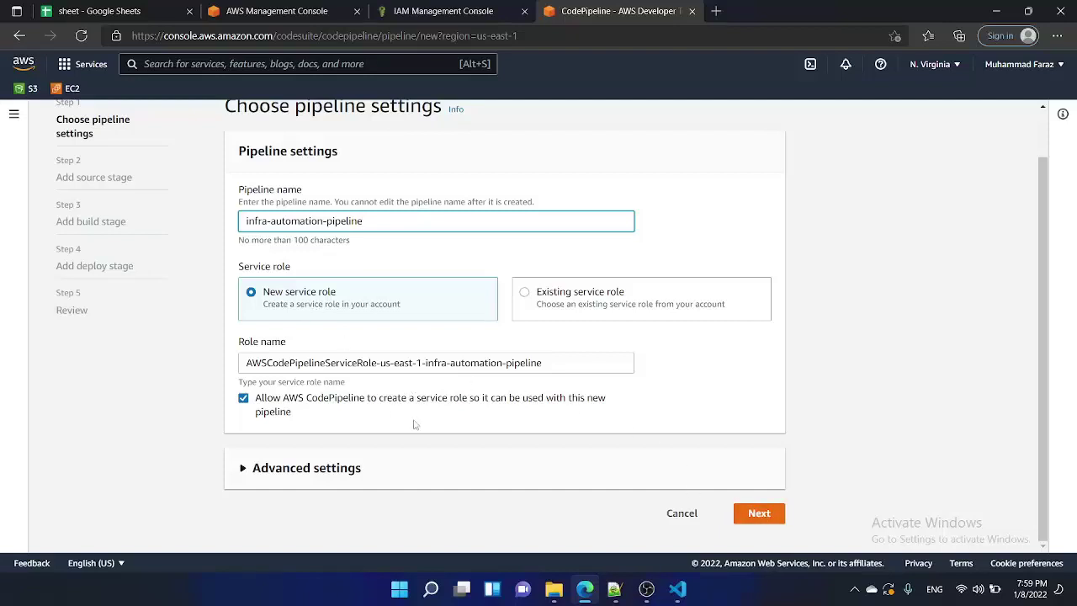
click(764, 515)
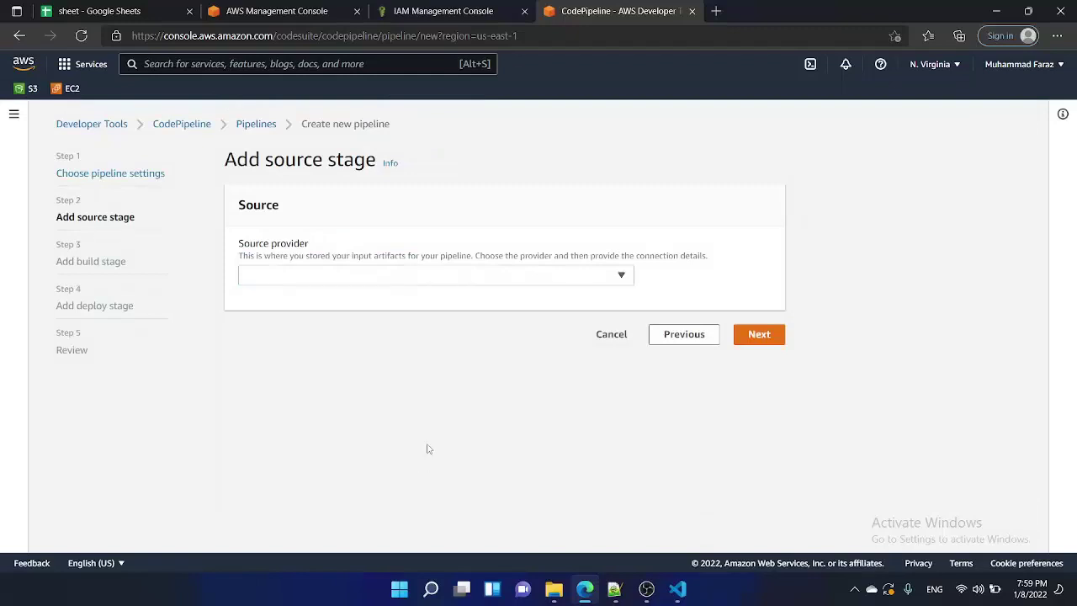
Configure the source stage with AWS CodeCommit, the infrarepo repository and the main branch, keeping the default detection and artifact options
click(301, 276)
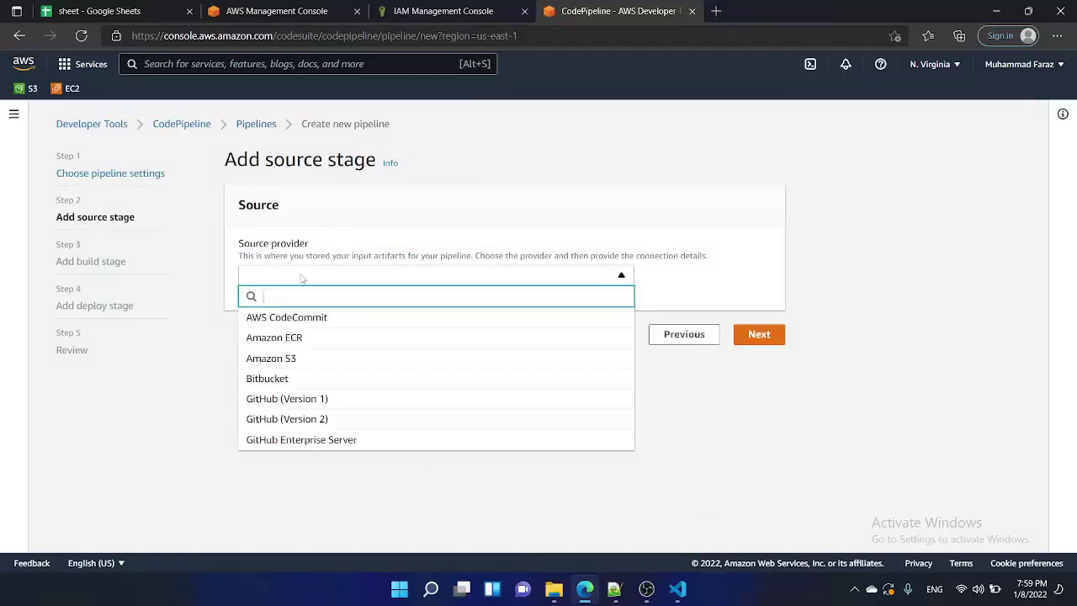
click(306, 319)
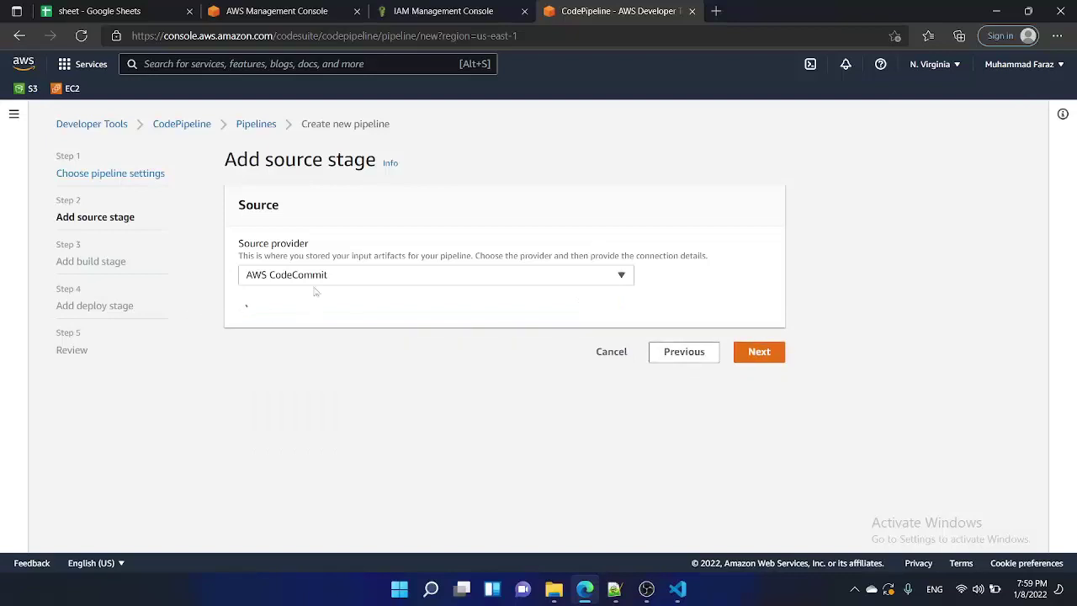
click(297, 343)
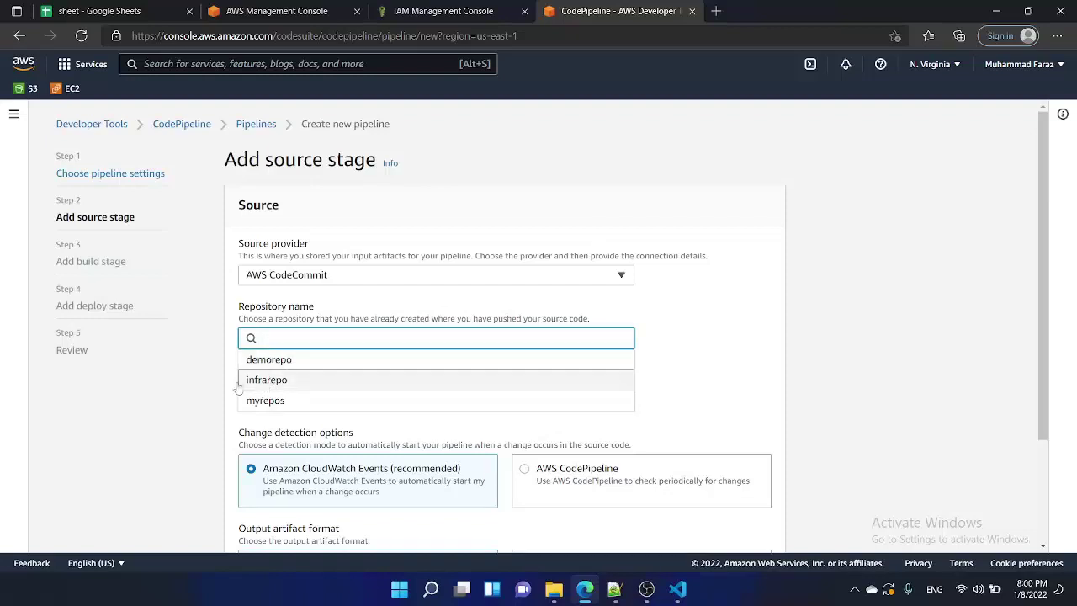
click(265, 381)
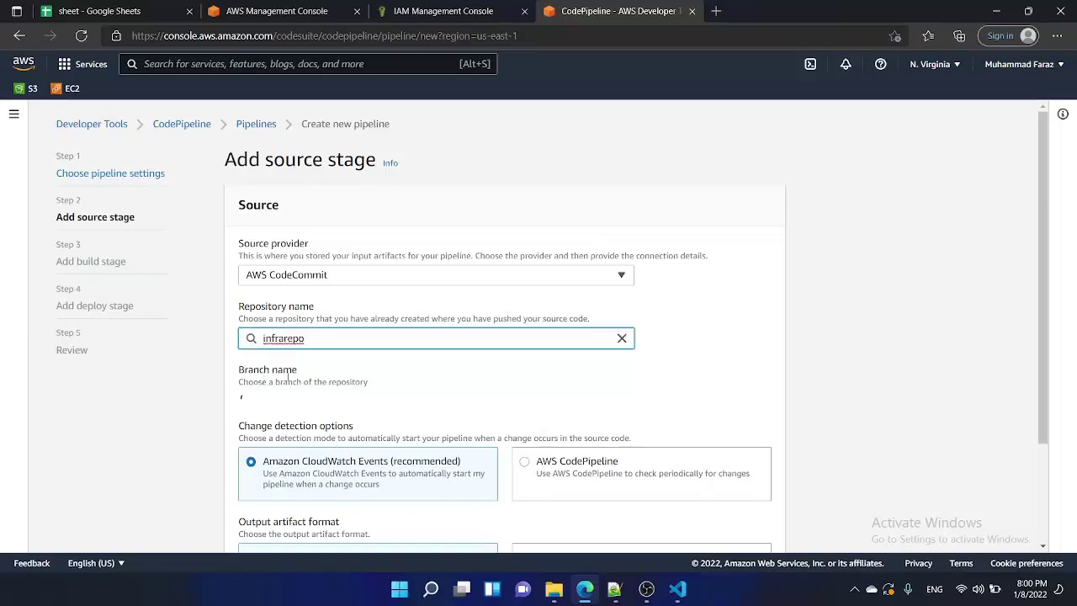
scroll(291, 380, down, 2)
click(295, 270)
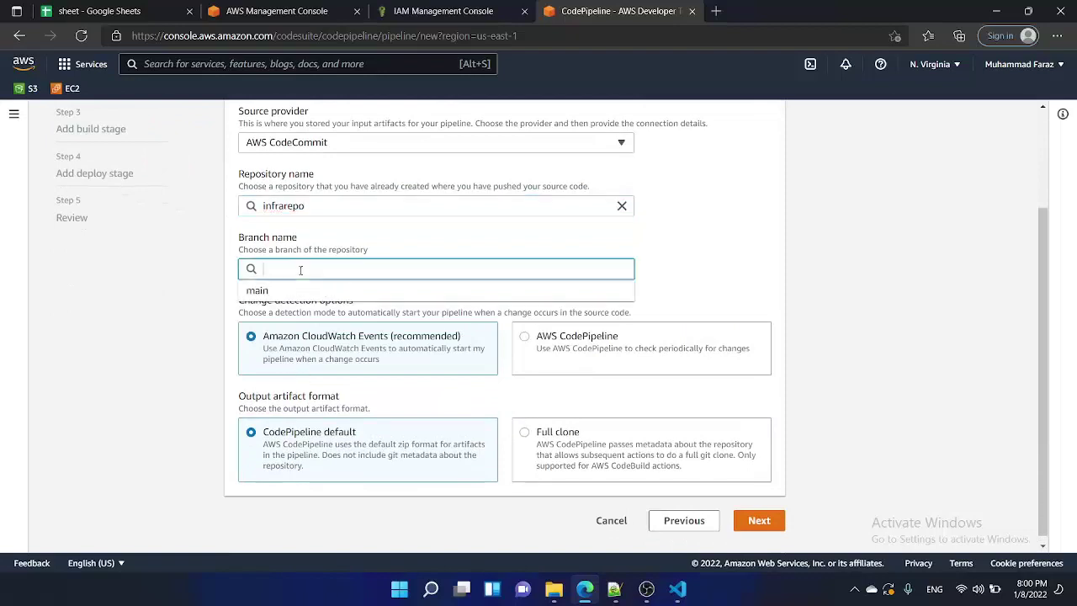
click(250, 292)
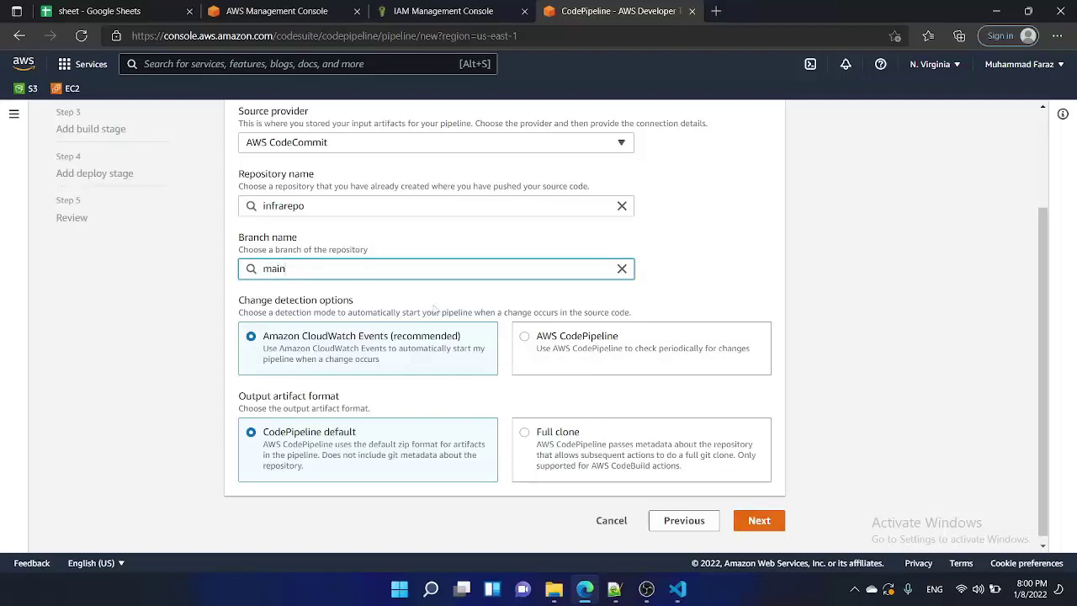
click(756, 526)
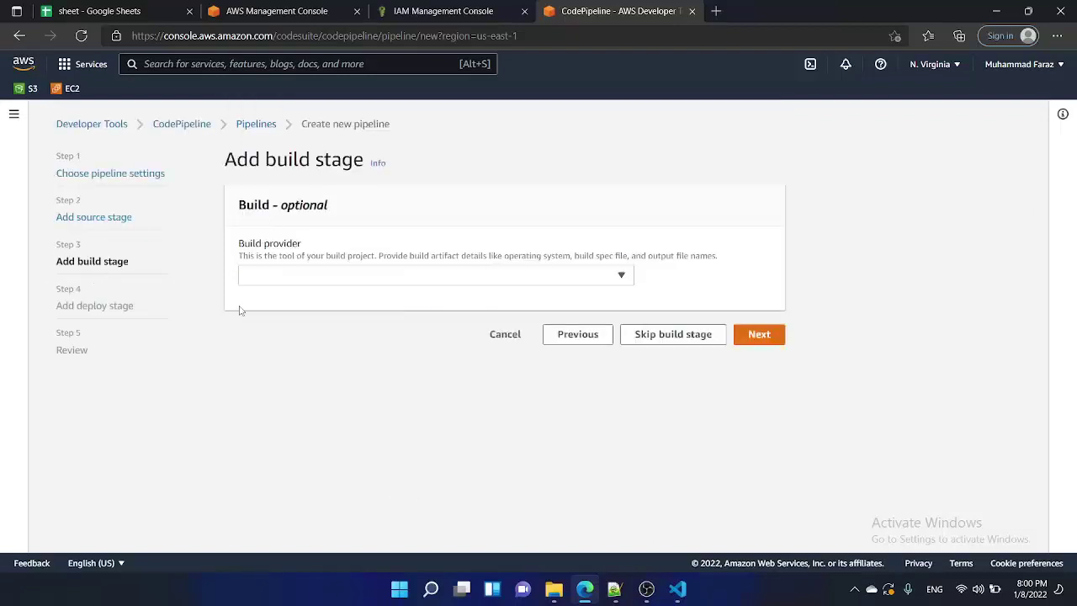
Skip the build stage and choose AWS CloudFormation as the deploy provider
click(656, 336)
click(712, 353)
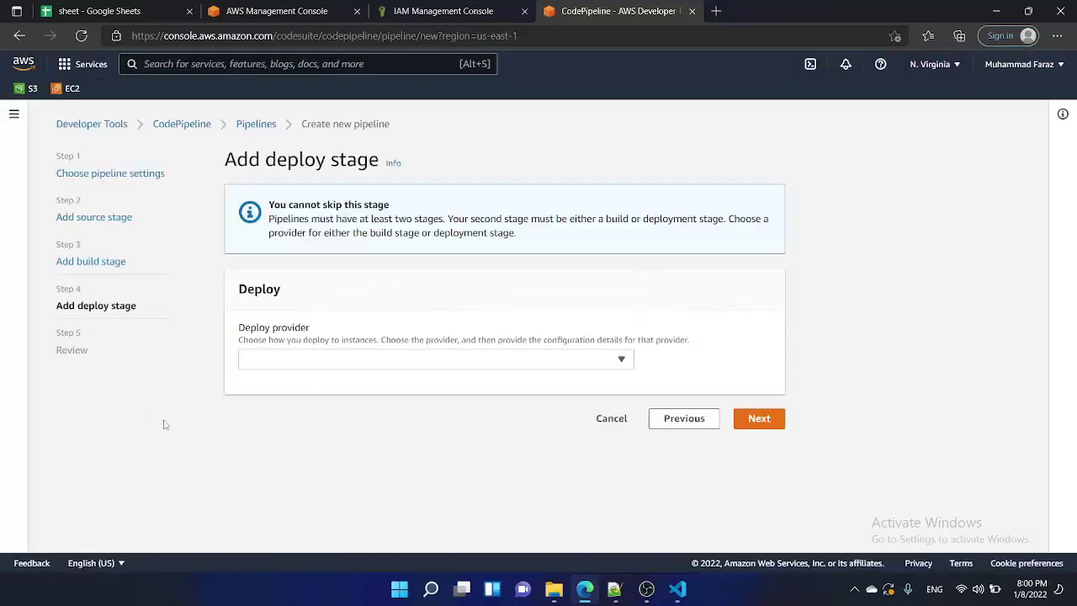
click(312, 358)
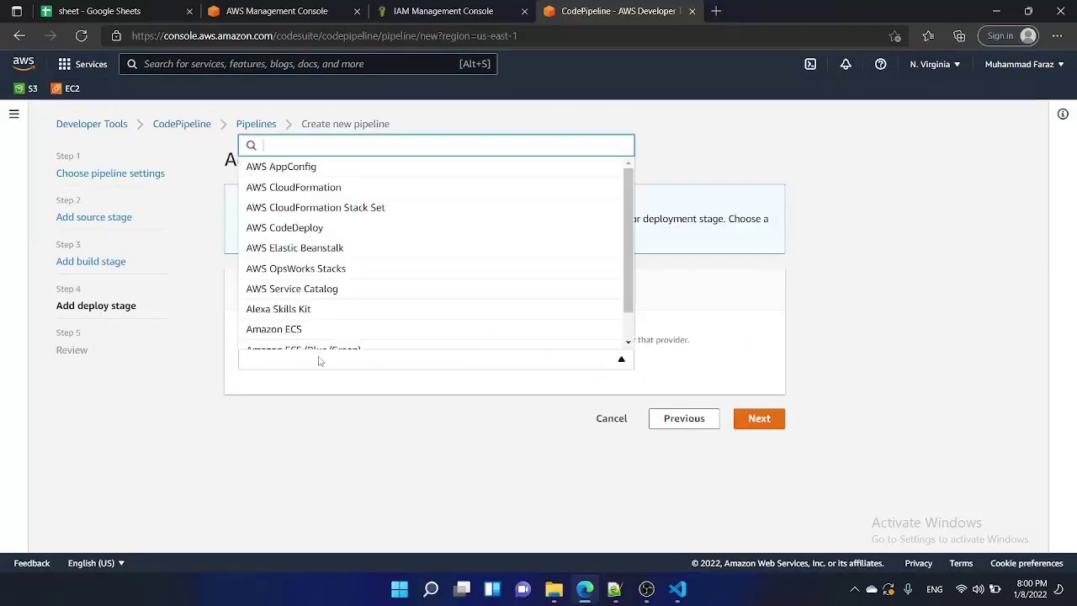
click(338, 194)
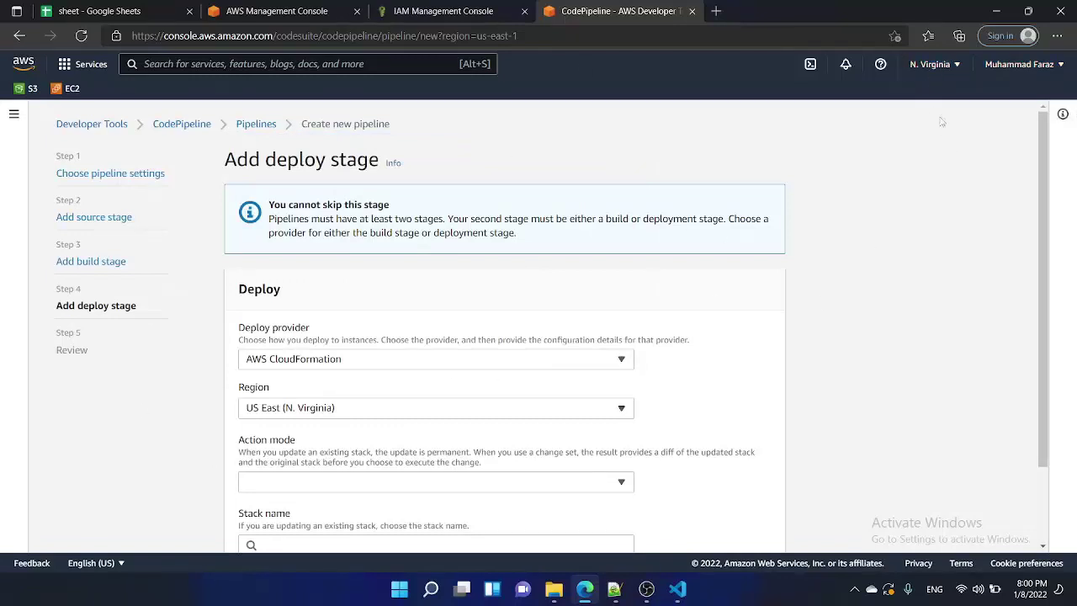
Set the deploy action mode to Create or update a stack and name the stack infrastack
scroll(701, 312, down, 2)
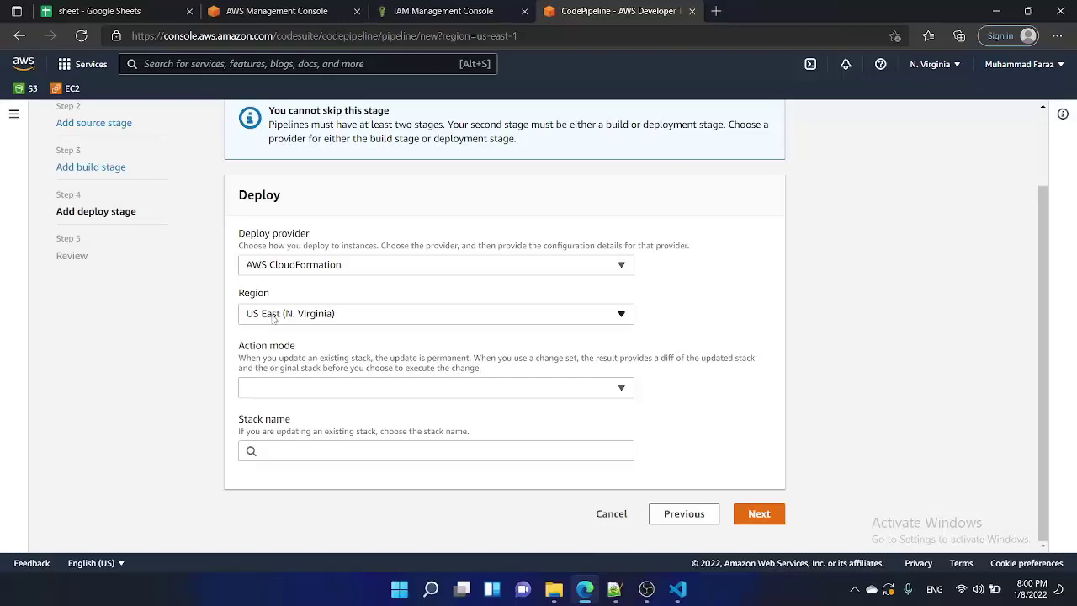
click(271, 390)
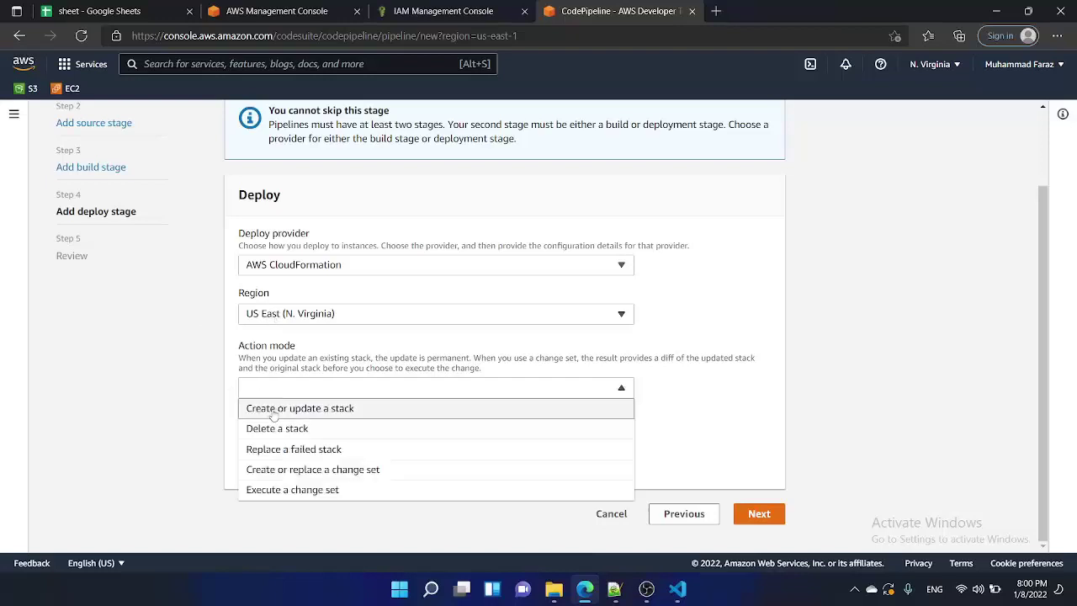
click(310, 411)
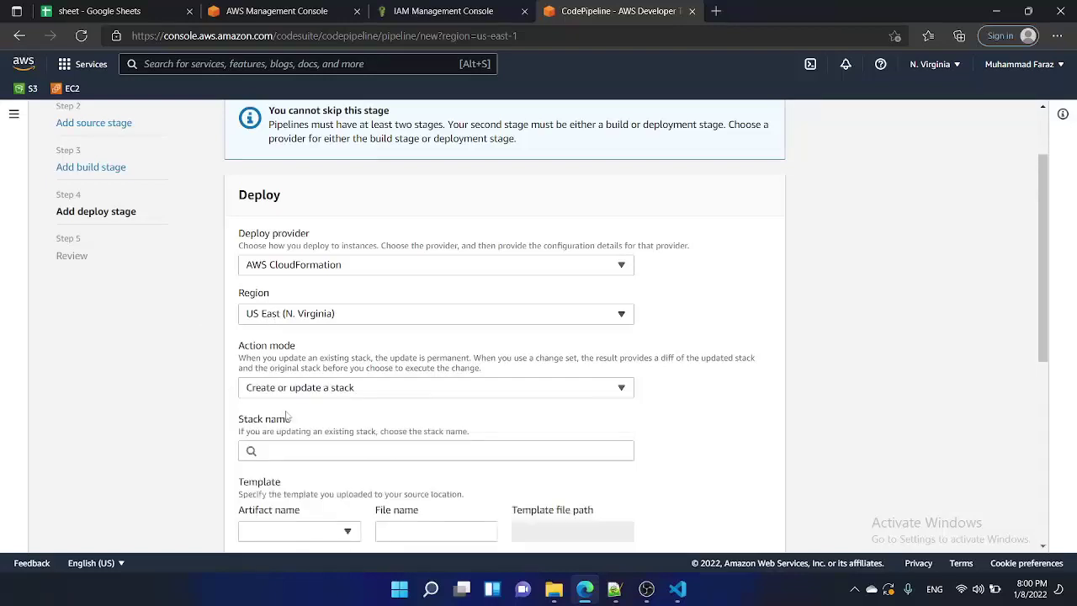
scroll(534, 399, down, 3)
click(363, 315)
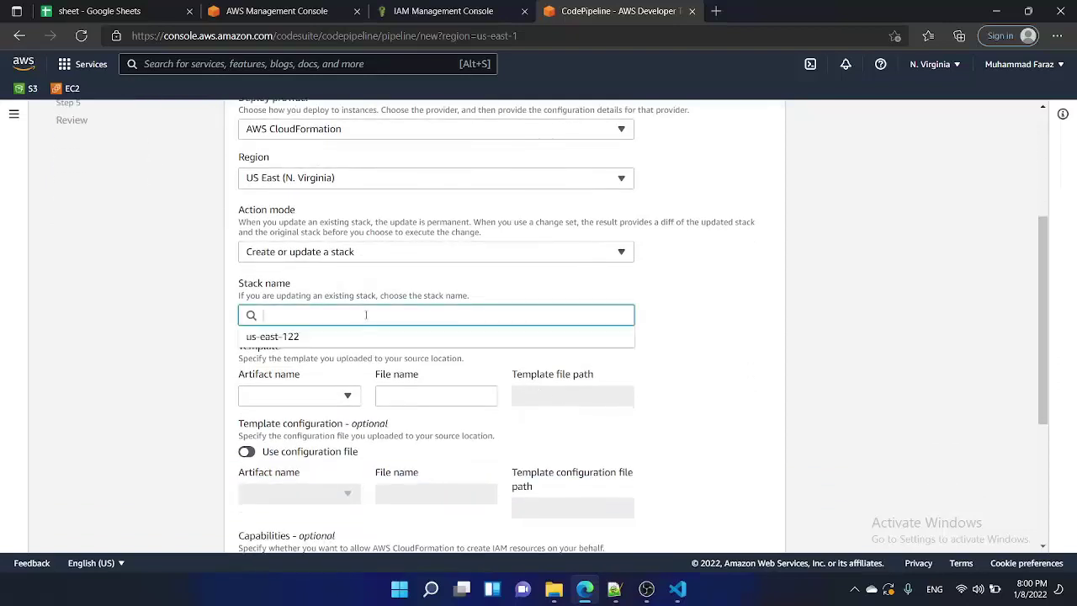
click(140, 312)
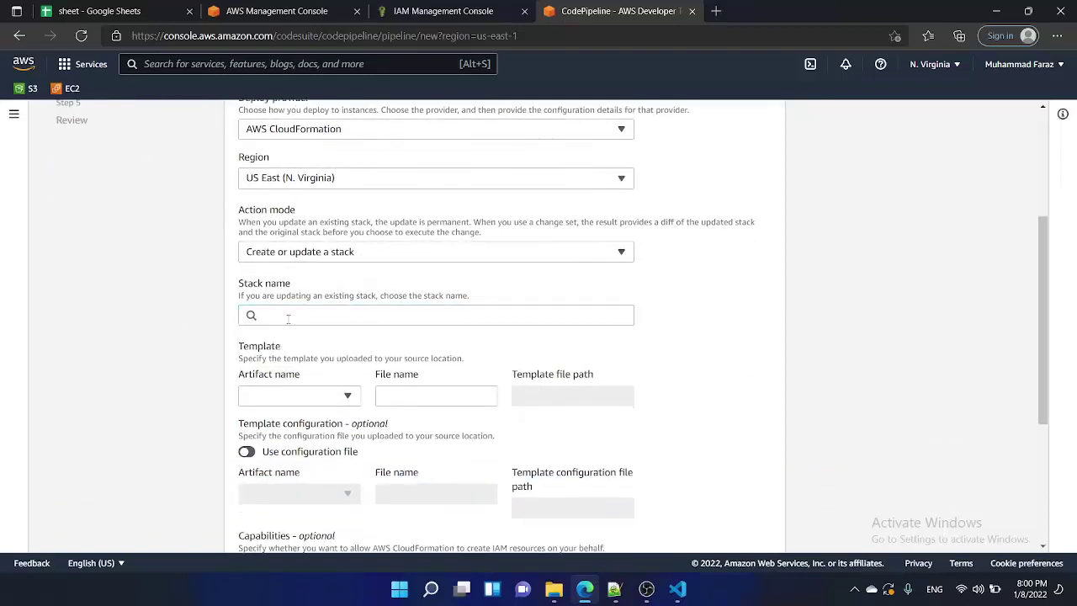
click(289, 317)
text(infra)
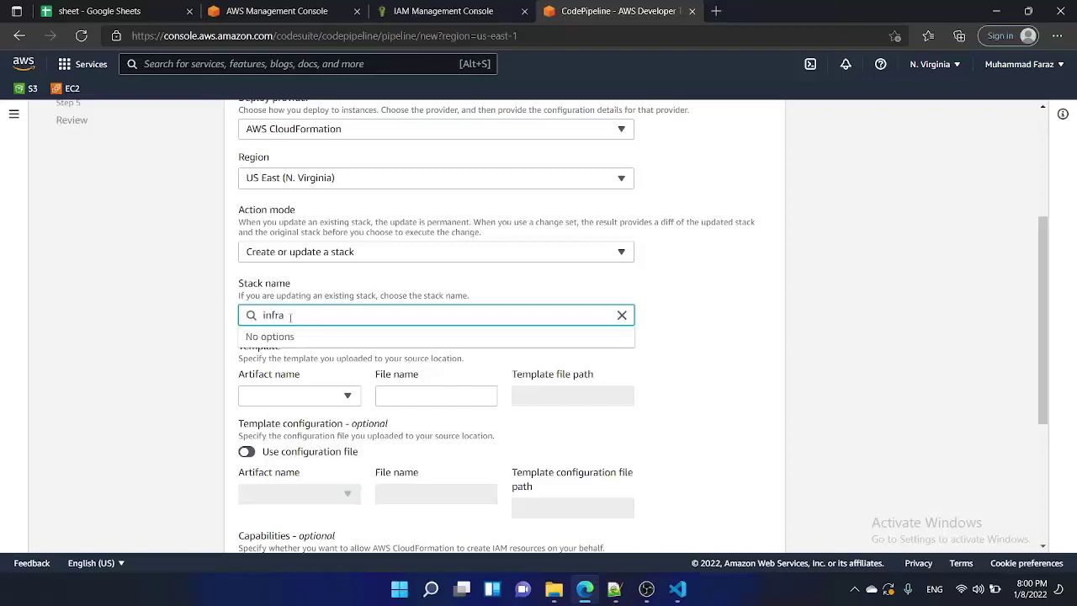
text(stack)
click(171, 358)
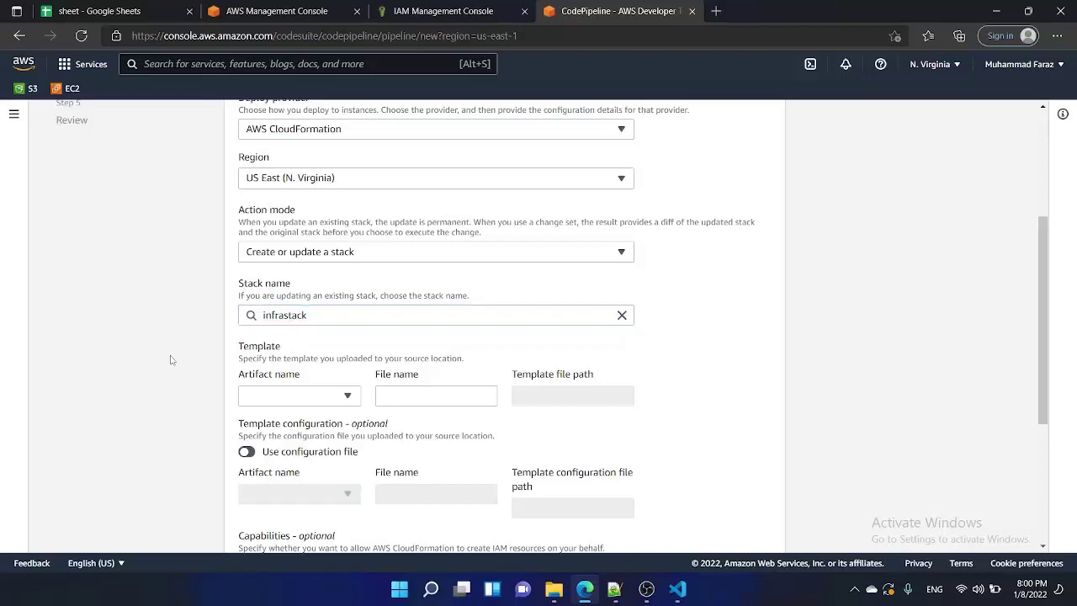
Choose SourceArtifact as the template's artifact and enter infra as the template file name
click(275, 399)
click(265, 418)
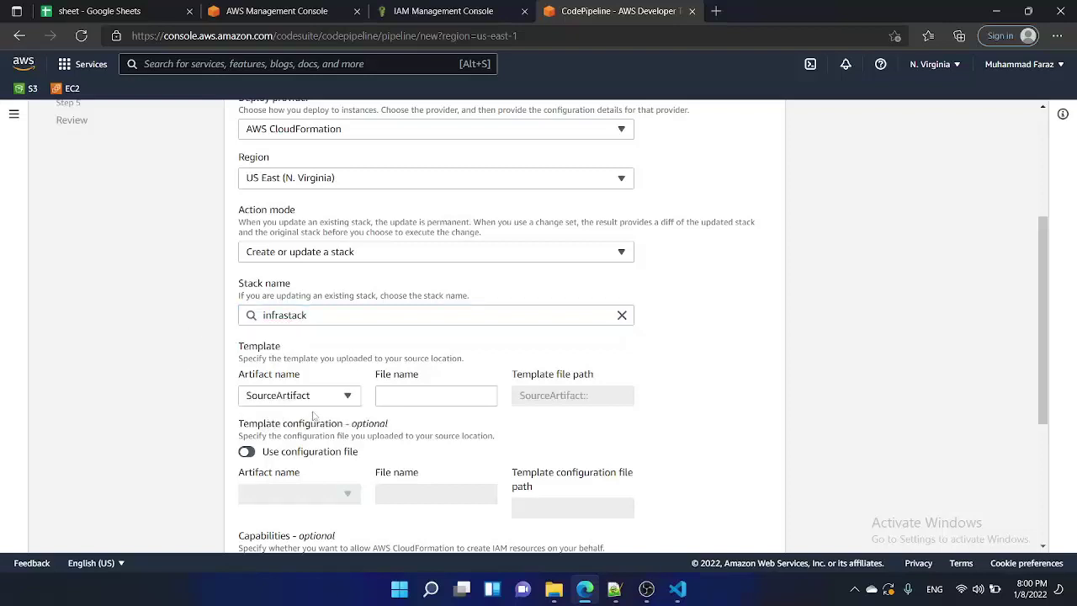
click(400, 398)
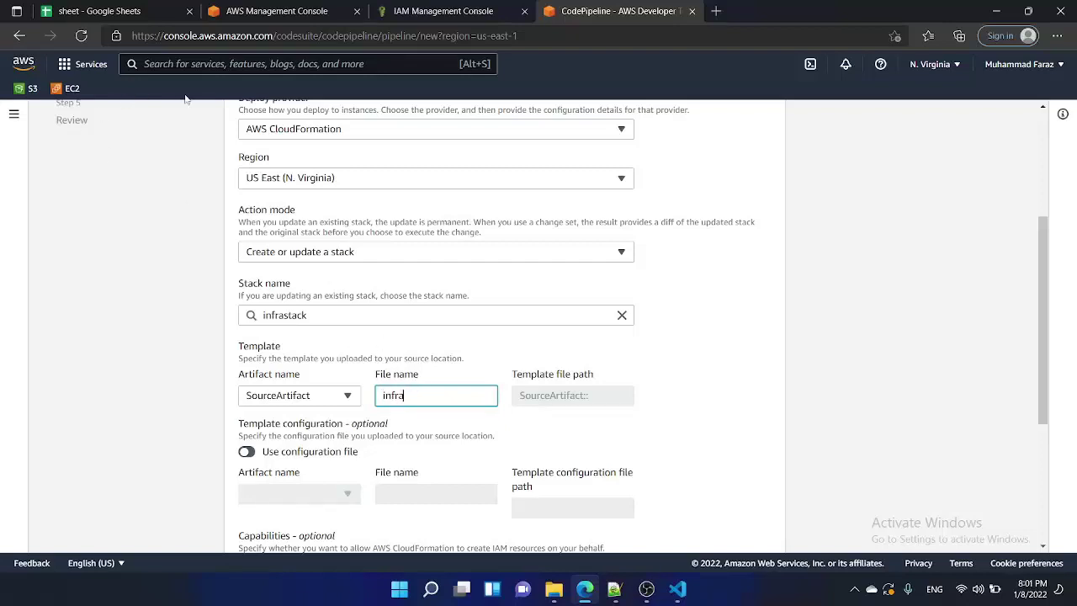
Open the CodeCommit repositories in a new browser tab, open infrarepo and copy the infra.json file name
click(12, 115)
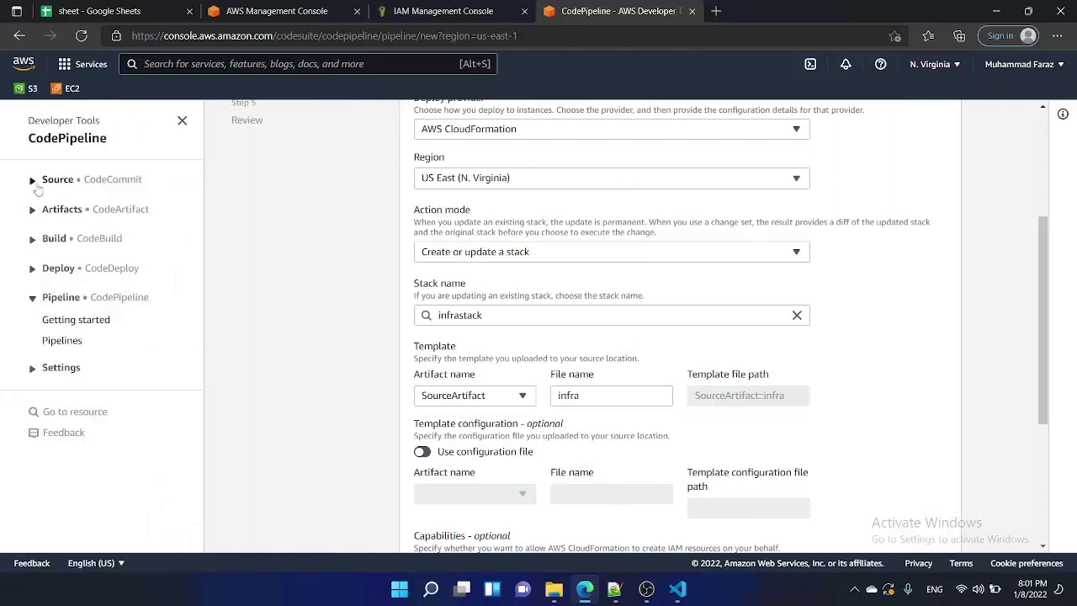
right_click(69, 223)
click(106, 235)
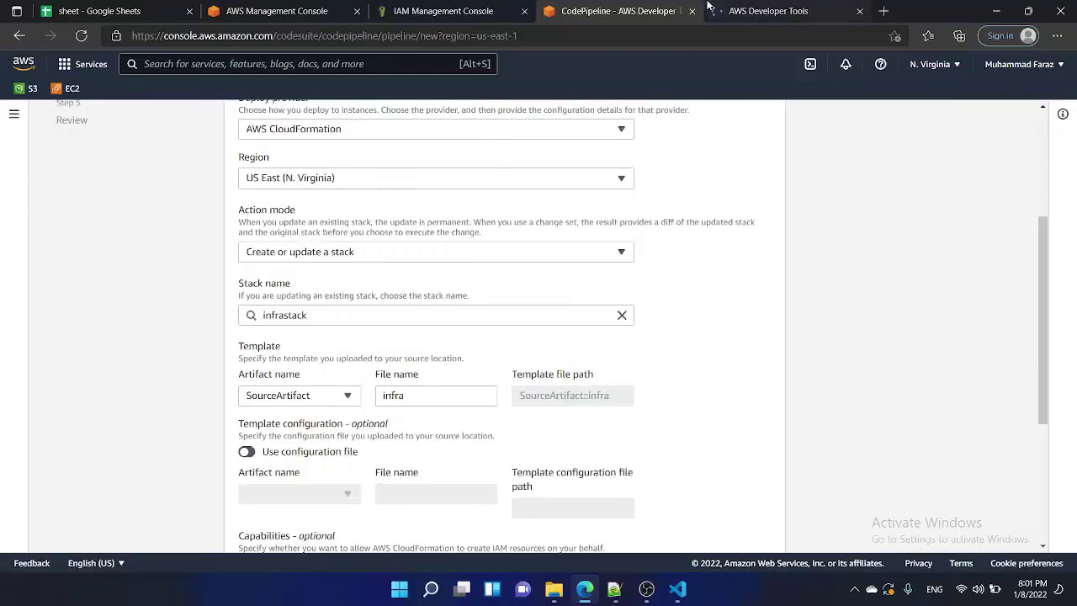
key(ctrl+Tab)
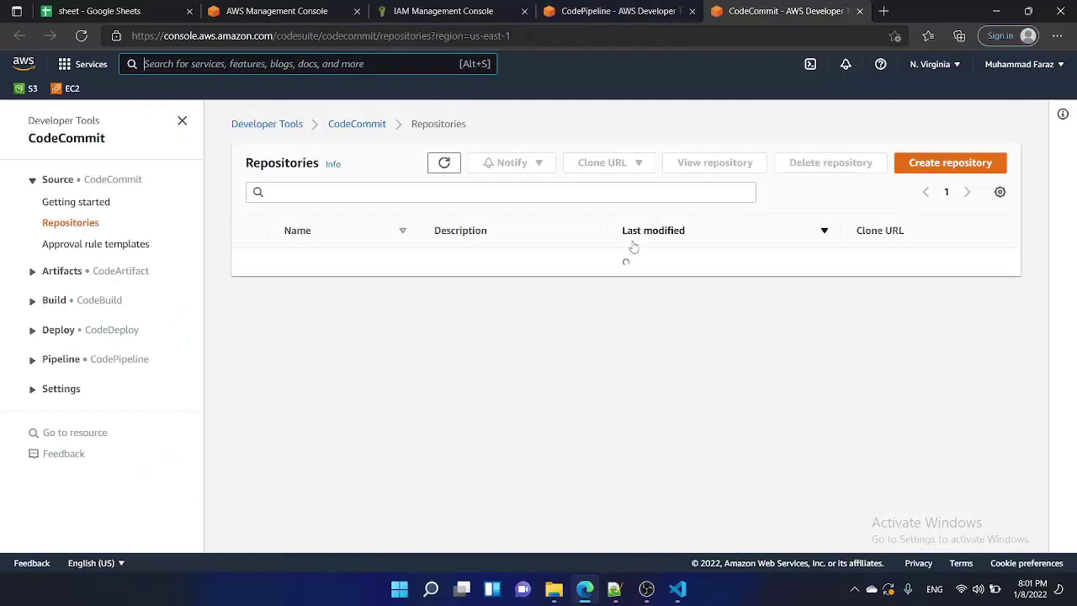
click(305, 268)
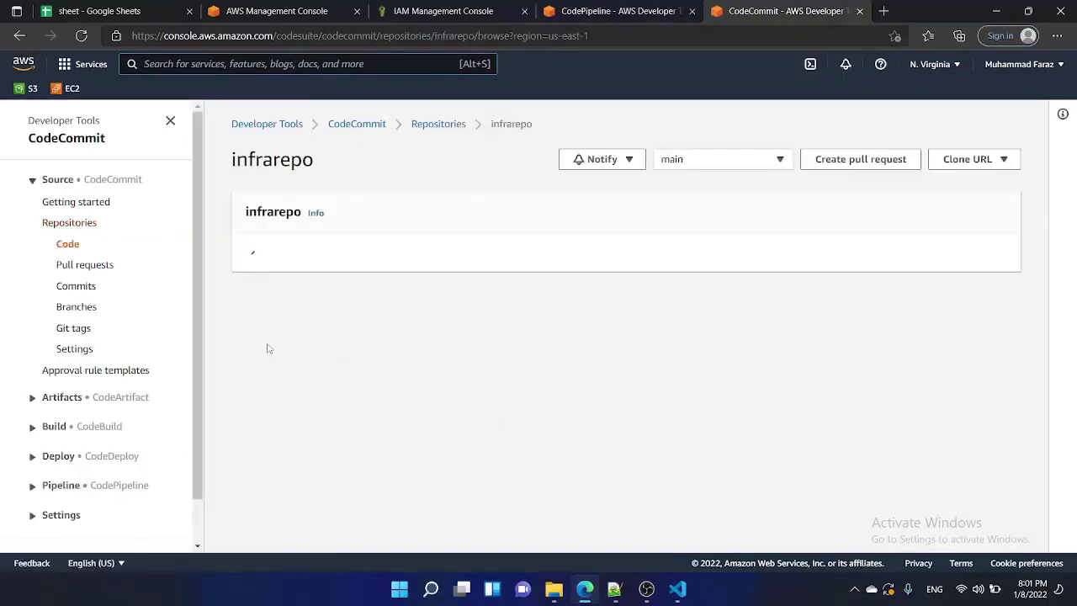
drag(332, 284, 286, 283)
key(ctrl+c)
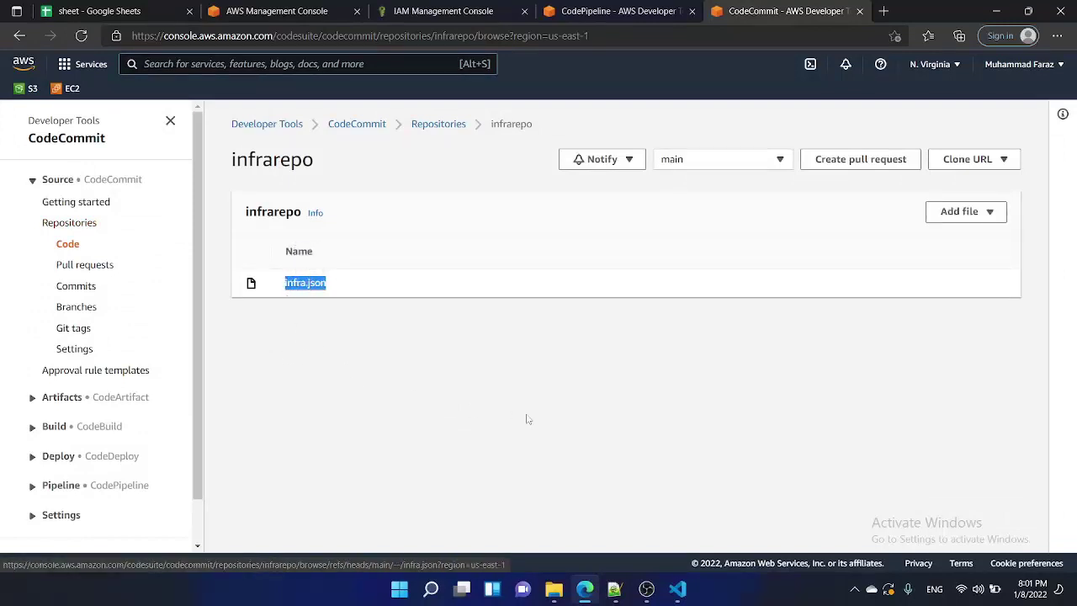
Return to the pipeline's deploy stage and replace the template file name with infra.json
click(619, 9)
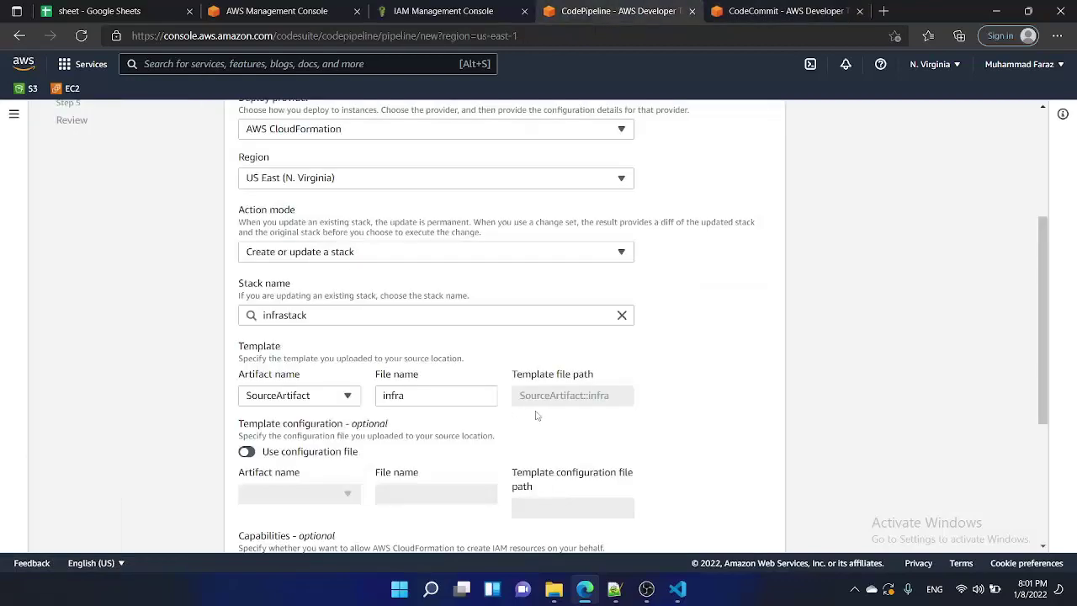
double_click(447, 397)
key(ctrl+v)
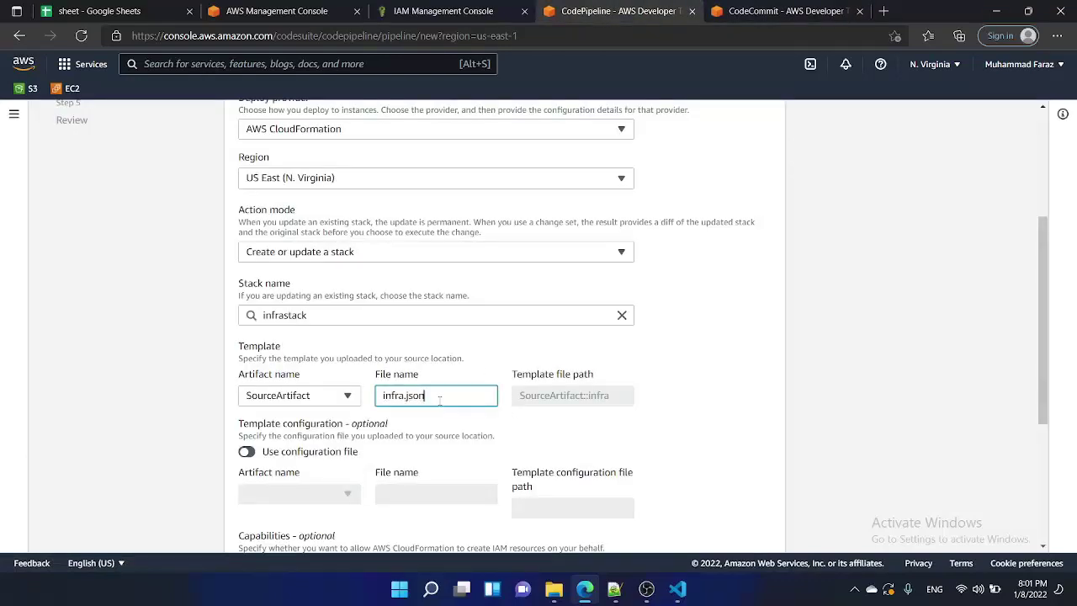
Add the capabilities CAPABILITY_IAM, CAPABILITY_NAMED_IAM and CAPABILITY_AUTO_EXPAND to the deploy stage, checking the template in Notepad++ before choosing them
scroll(767, 401, down, 2)
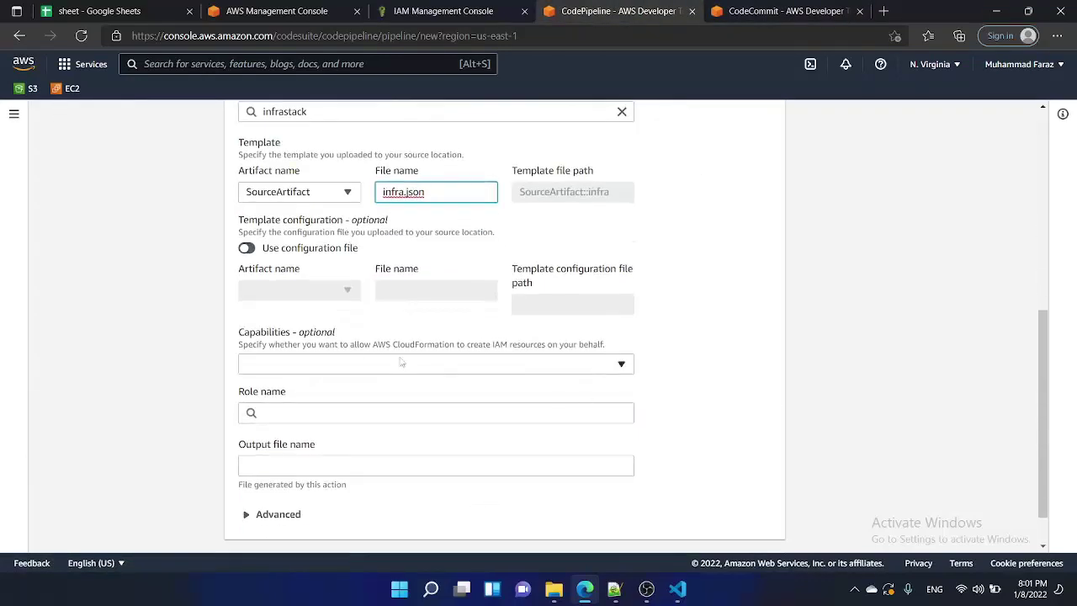
click(315, 369)
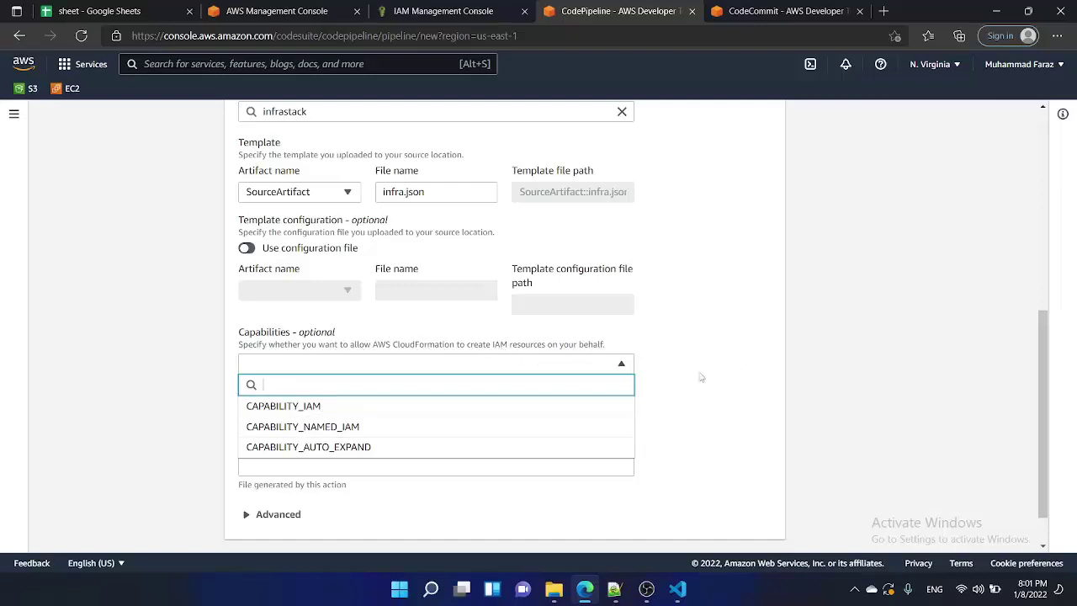
click(615, 589)
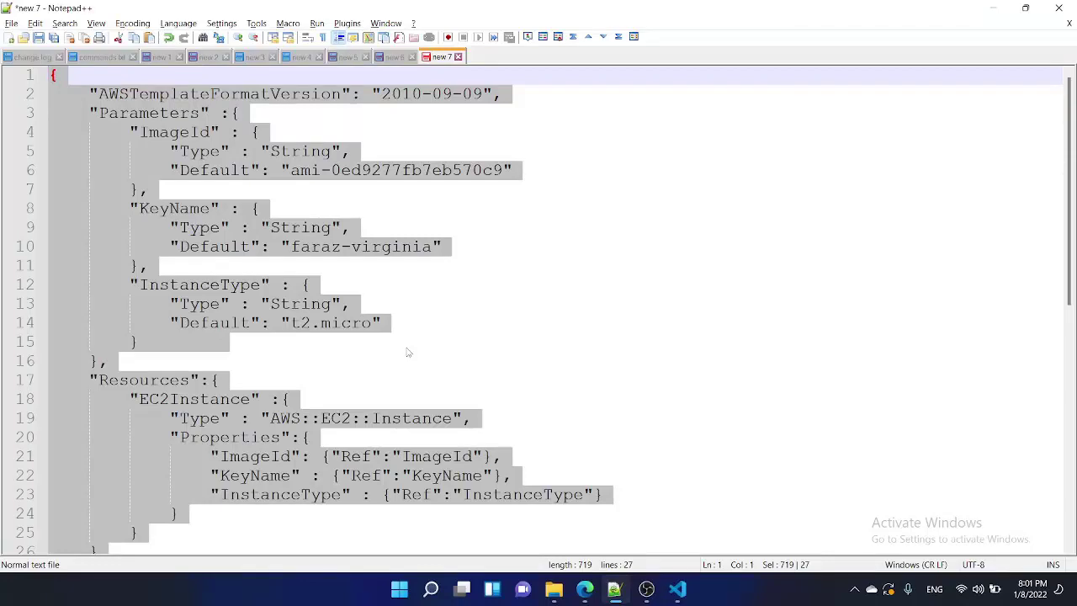
click(997, 7)
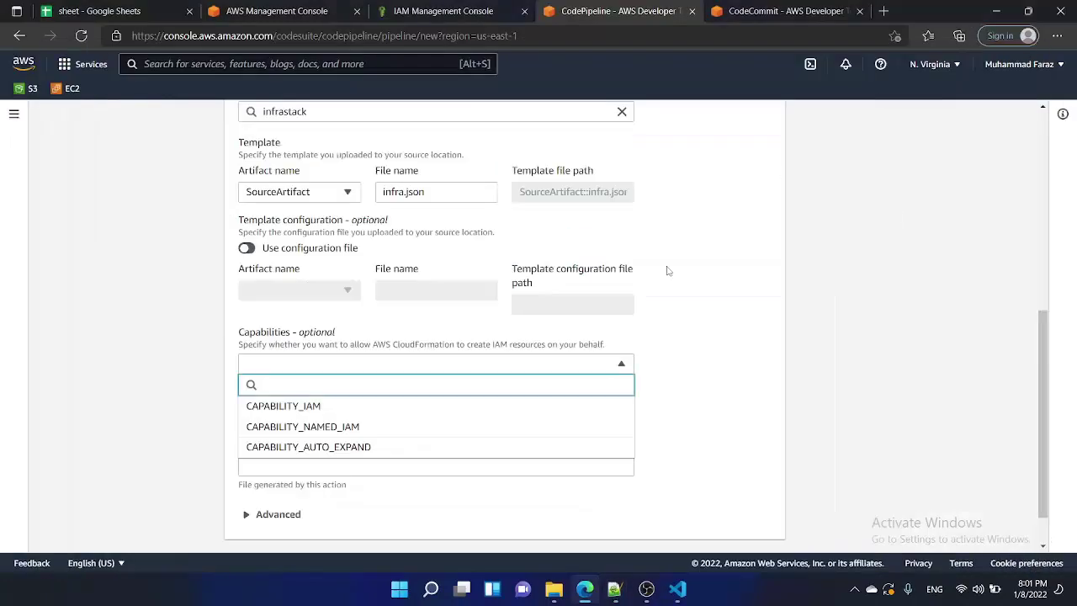
click(310, 406)
click(315, 427)
click(312, 447)
click(125, 398)
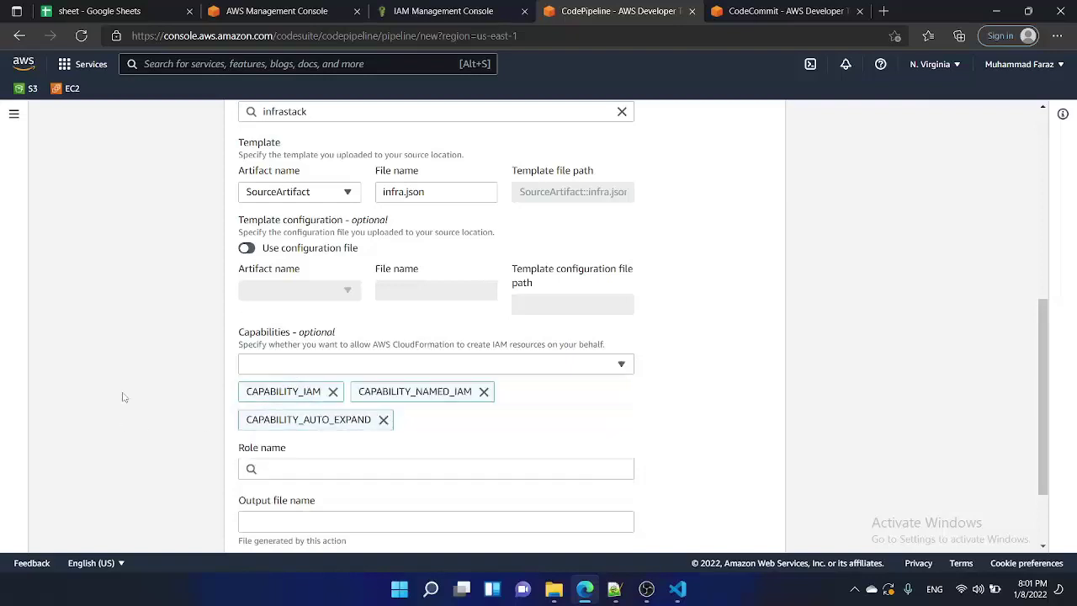
Assign infraAutomationRole as the deploy stage's role, leaving the output file name blank and the advanced settings at their defaults
scroll(84, 368, down, 2)
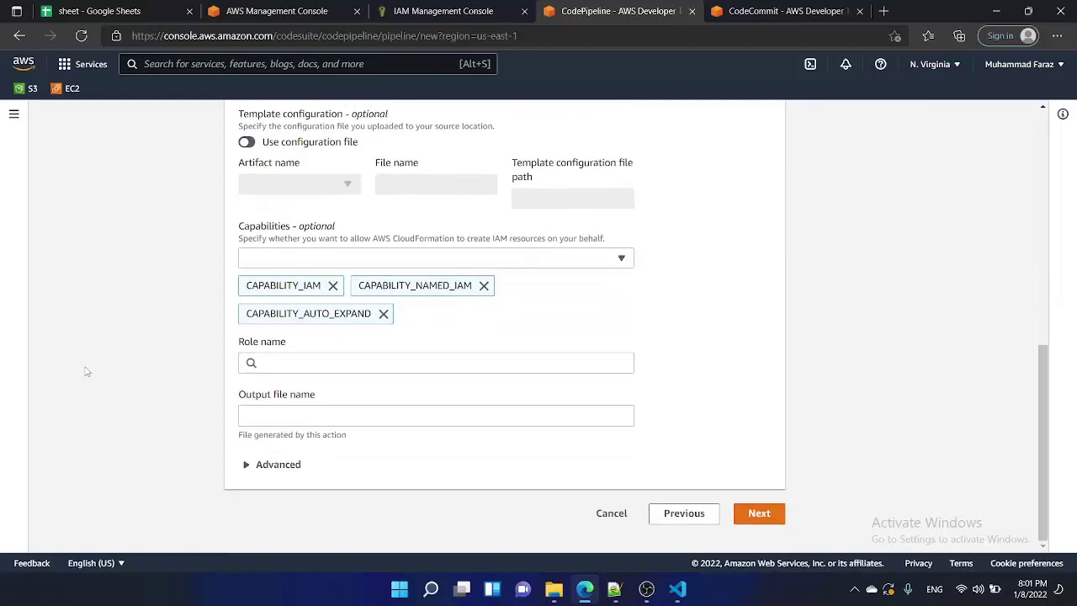
click(293, 363)
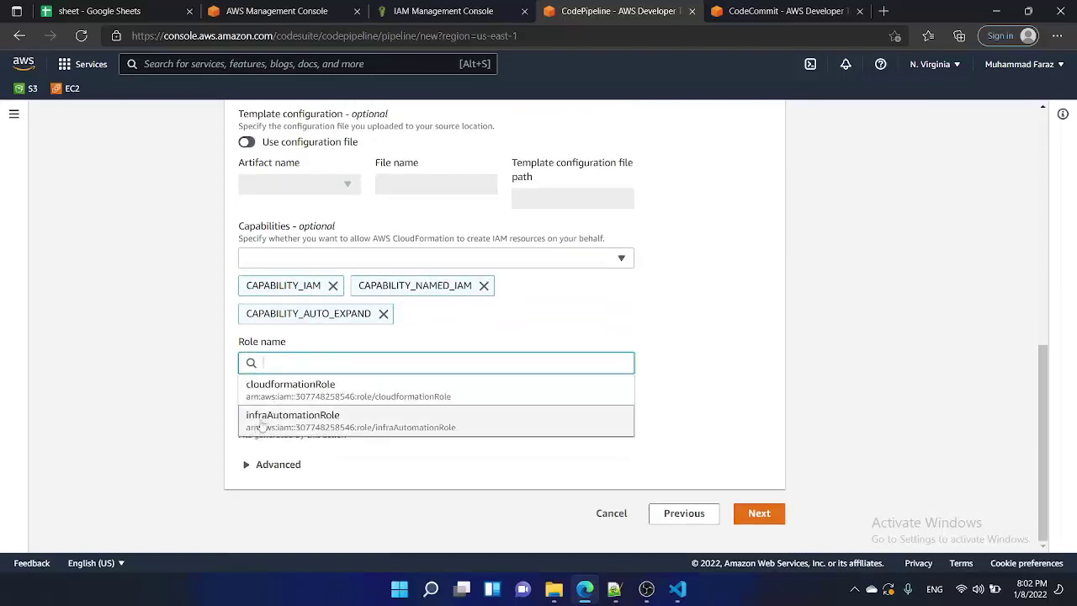
click(334, 429)
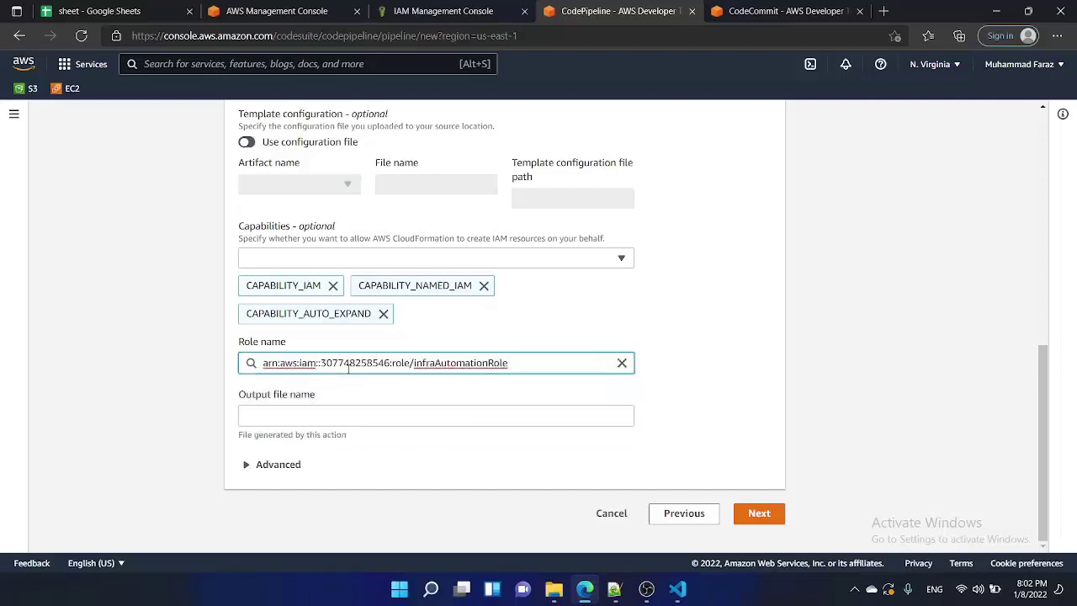
click(278, 415)
click(157, 419)
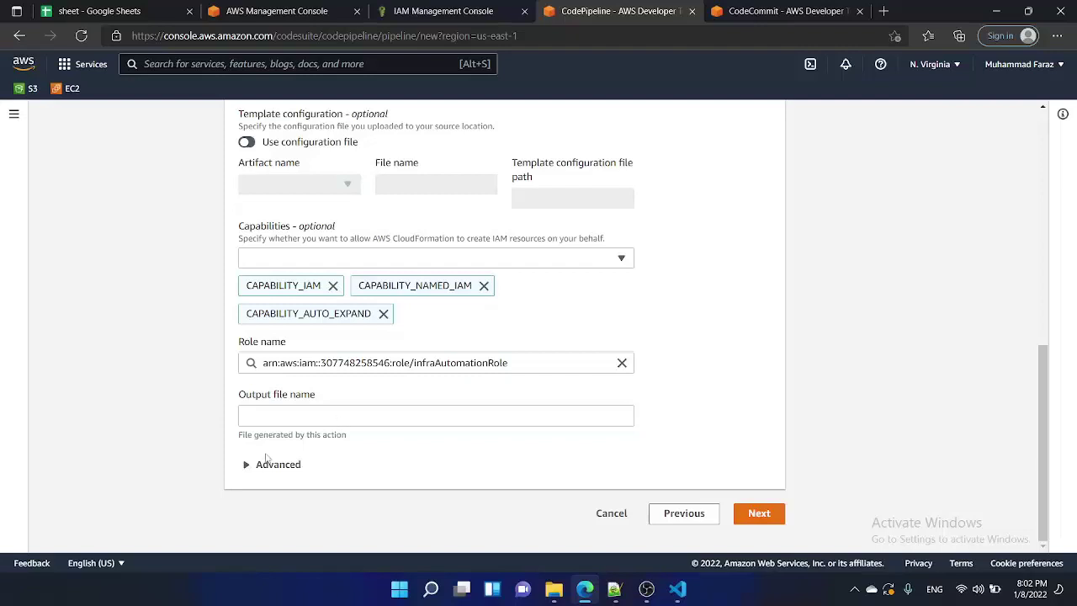
click(268, 464)
click(246, 465)
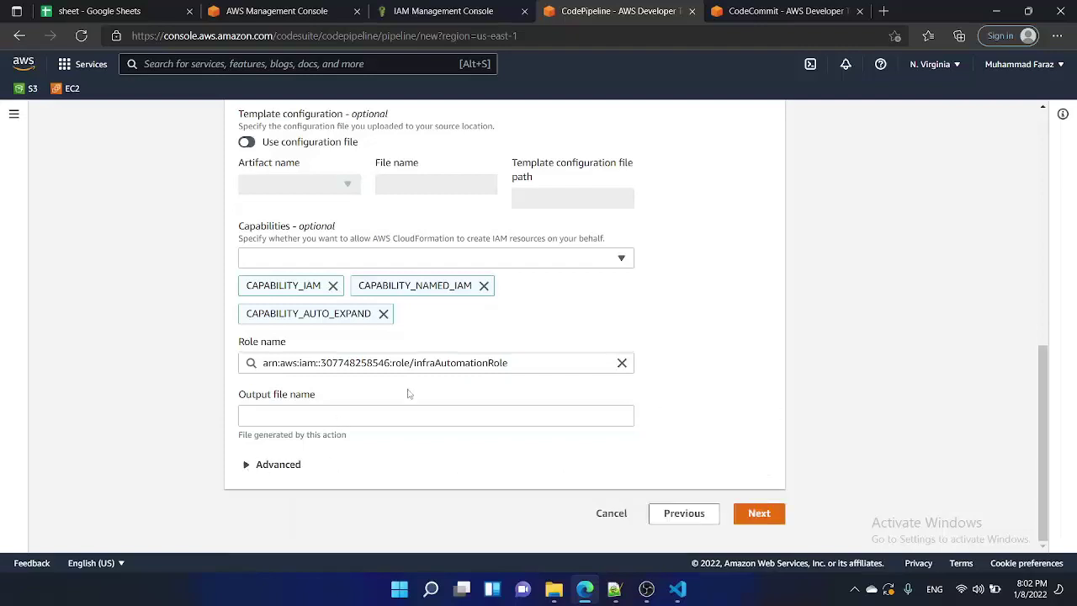
Continue to the review page, check the settings of all stages and create the pipeline
click(759, 513)
scroll(486, 375, down, 2)
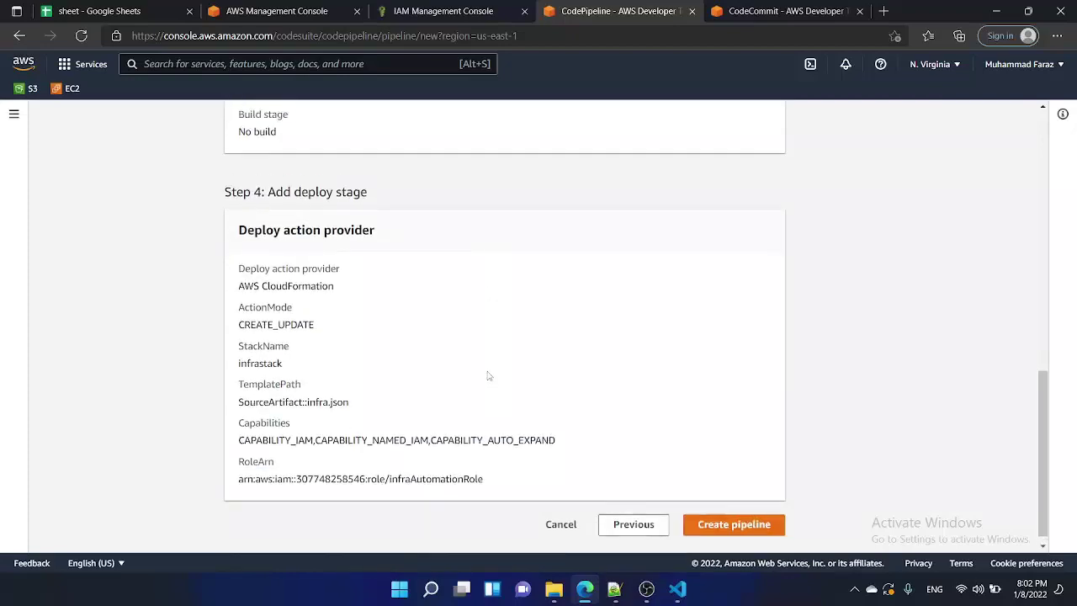
scroll(487, 375, up, 6)
scroll(484, 377, down, 6)
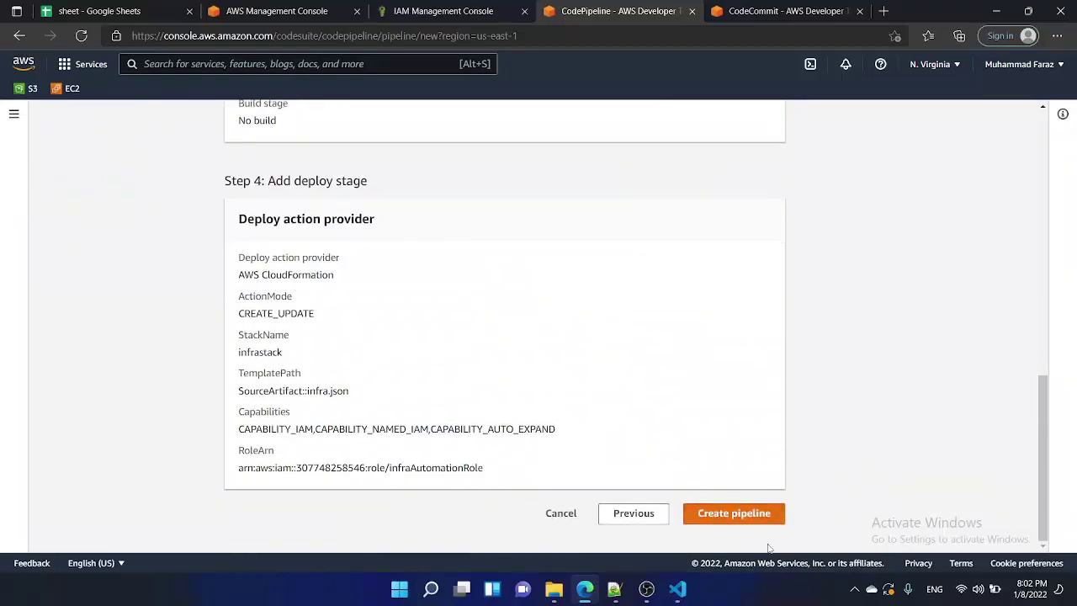
click(744, 520)
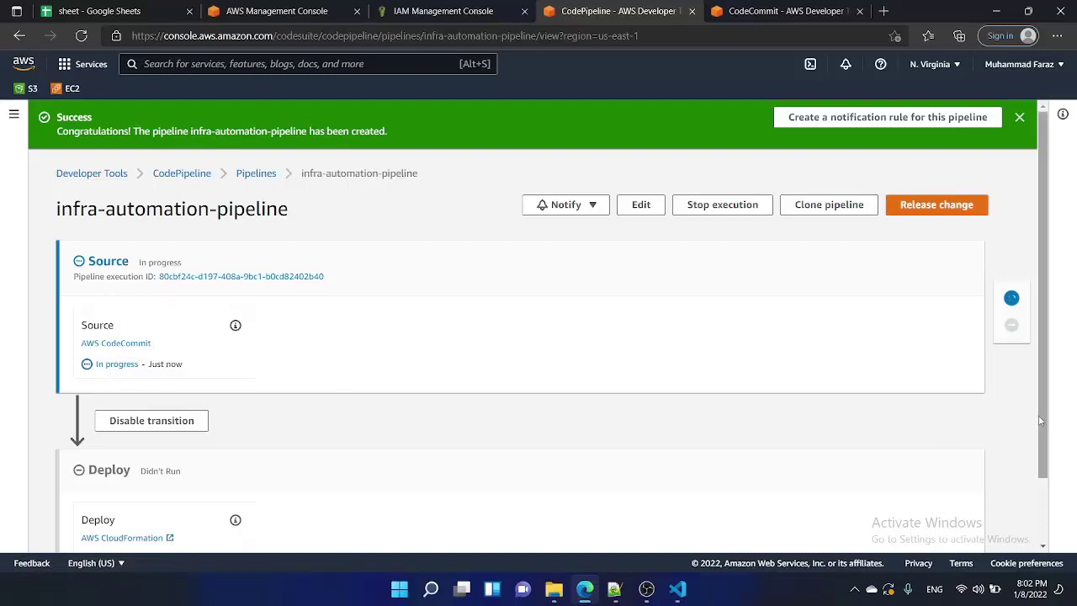
Dismiss the creation notice and examine the progress of the pipeline's Source and Deploy stages
scroll(806, 356, down, 1)
scroll(801, 356, up, 1)
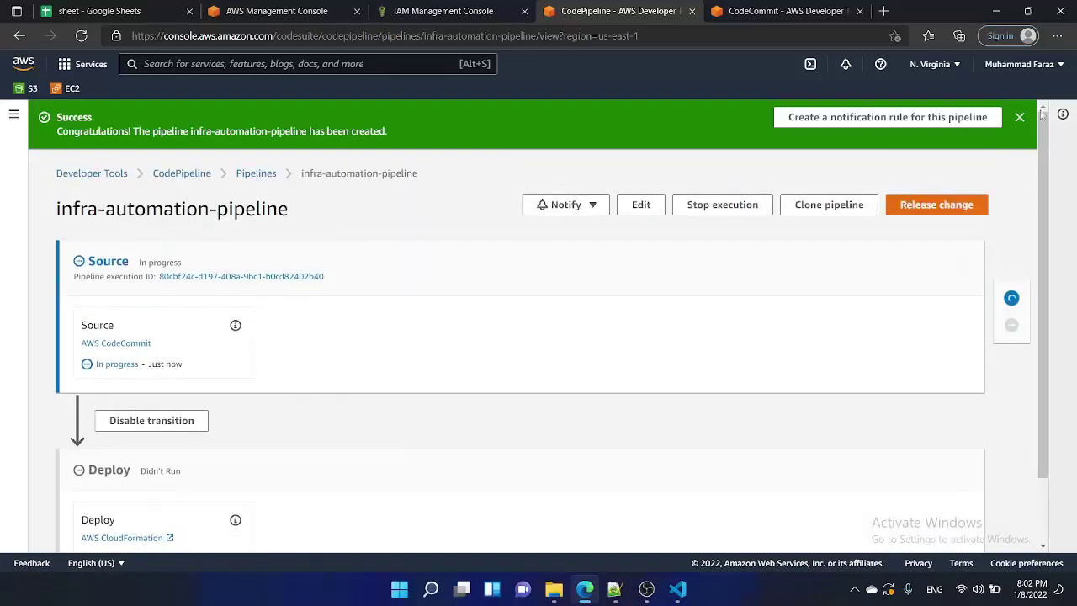
click(1020, 118)
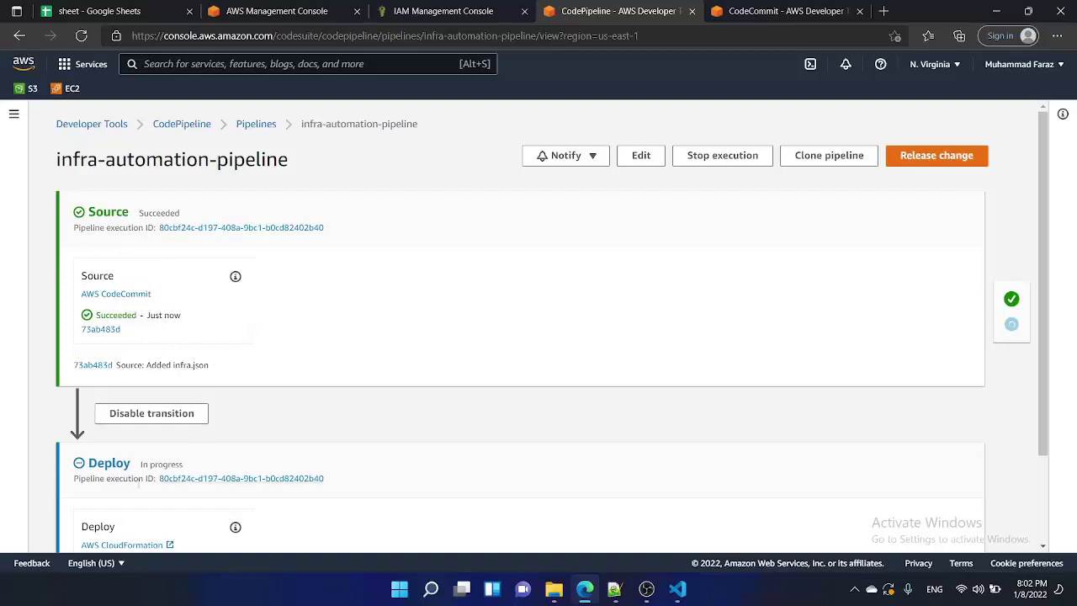
scroll(150, 475, down, 1)
scroll(149, 473, down, 1)
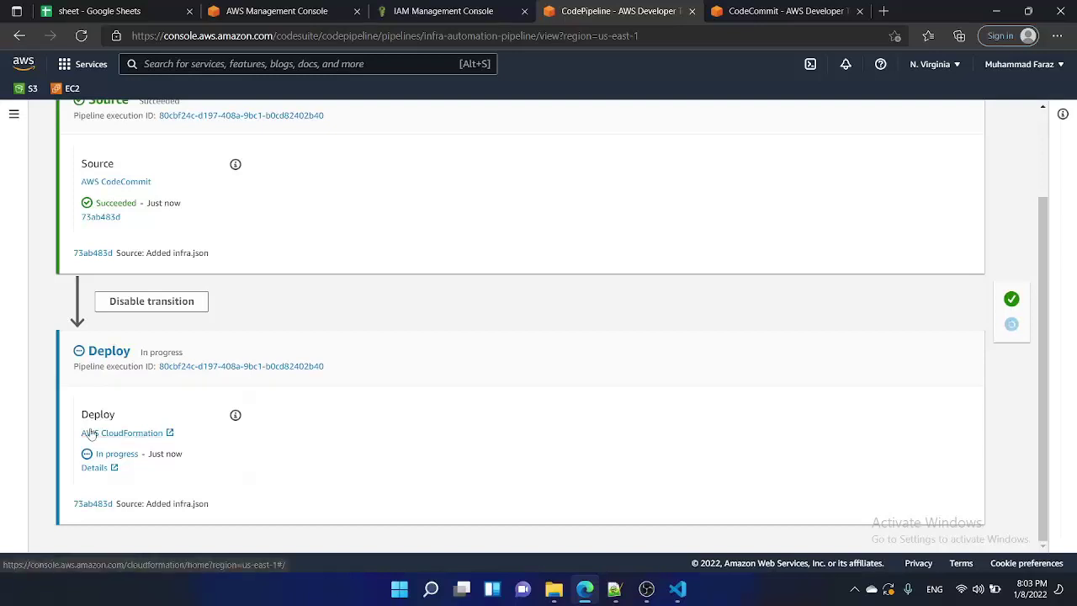
scroll(183, 295, up, 2)
scroll(188, 296, down, 1)
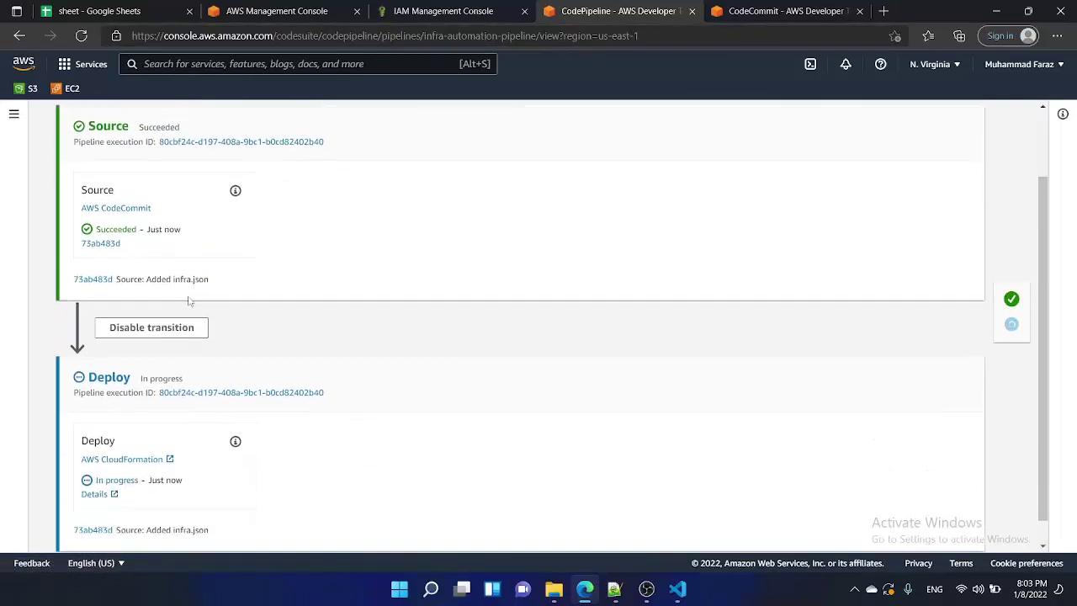
scroll(188, 302, down, 1)
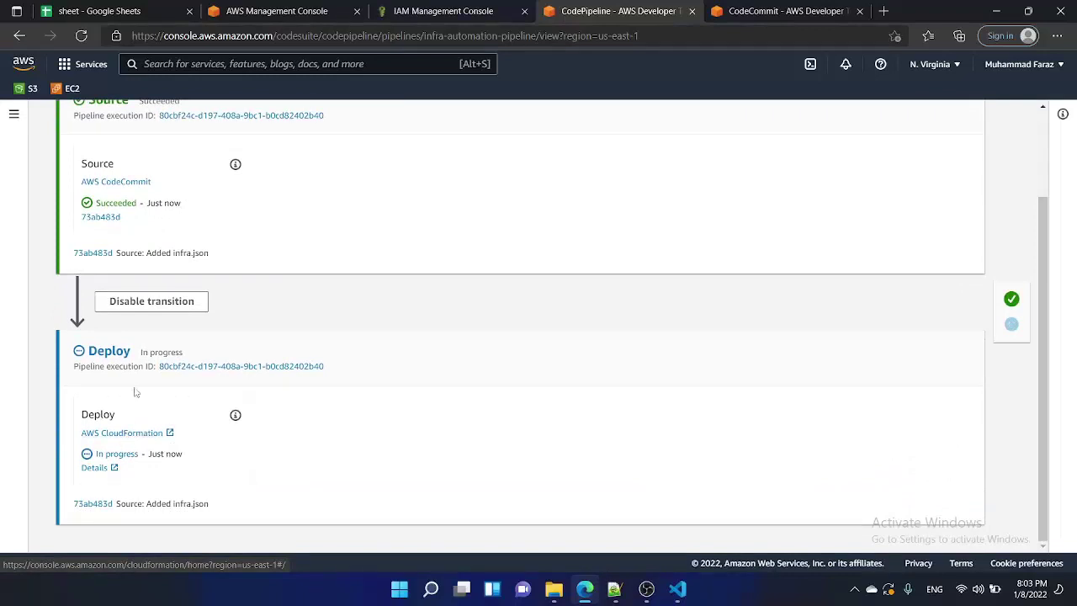
scroll(134, 393, up, 2)
Search the AWS services for CloudFormation, open it in a new browser tab and clear the search
key(alt+s)
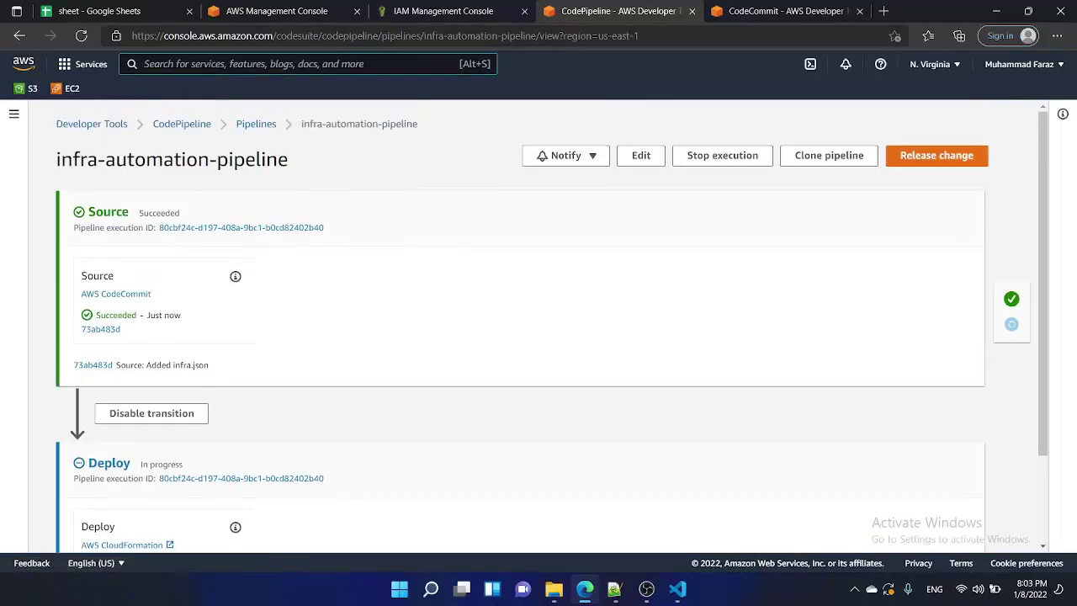
text(clouf)
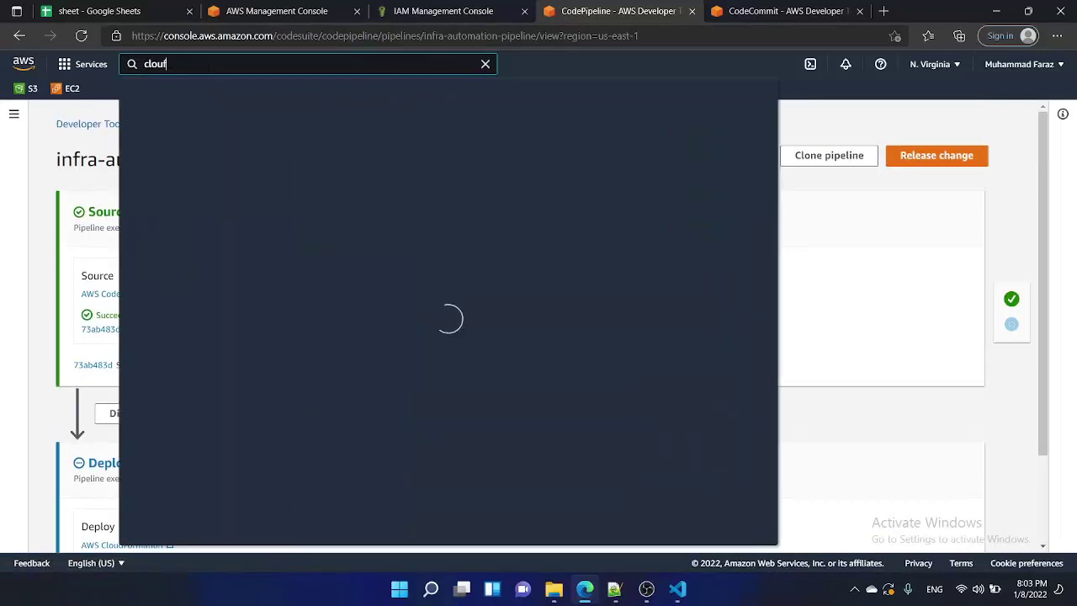
key(BackSpace)
text(df)
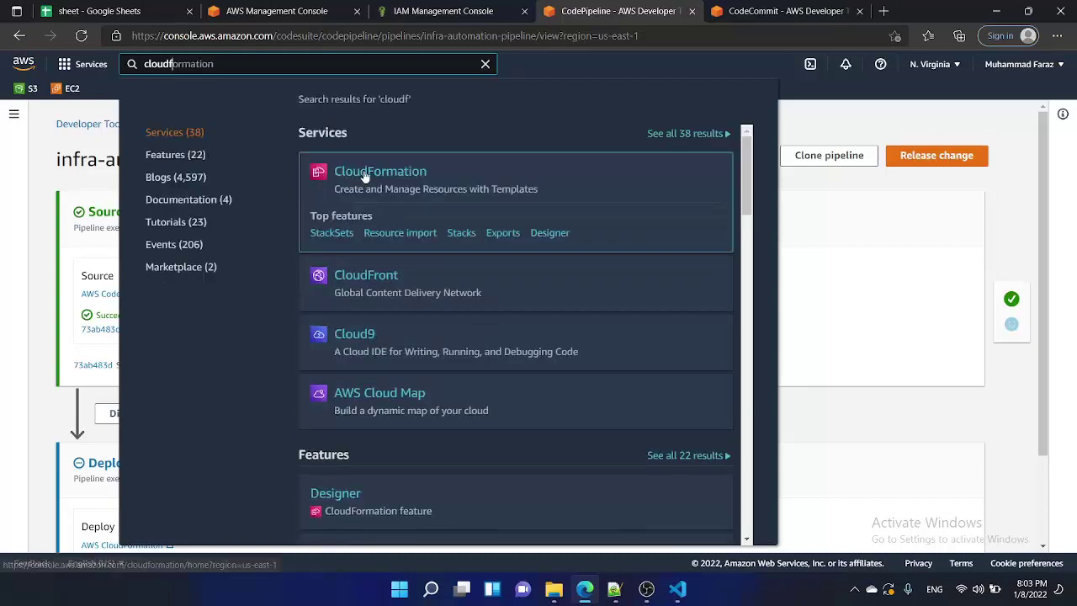
right_click(362, 171)
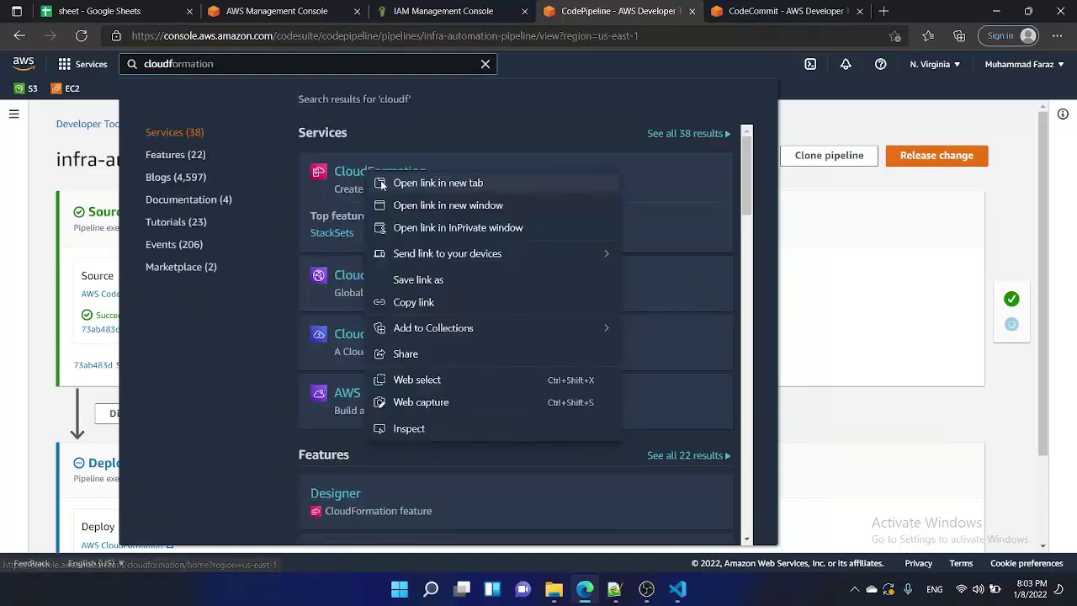
click(399, 177)
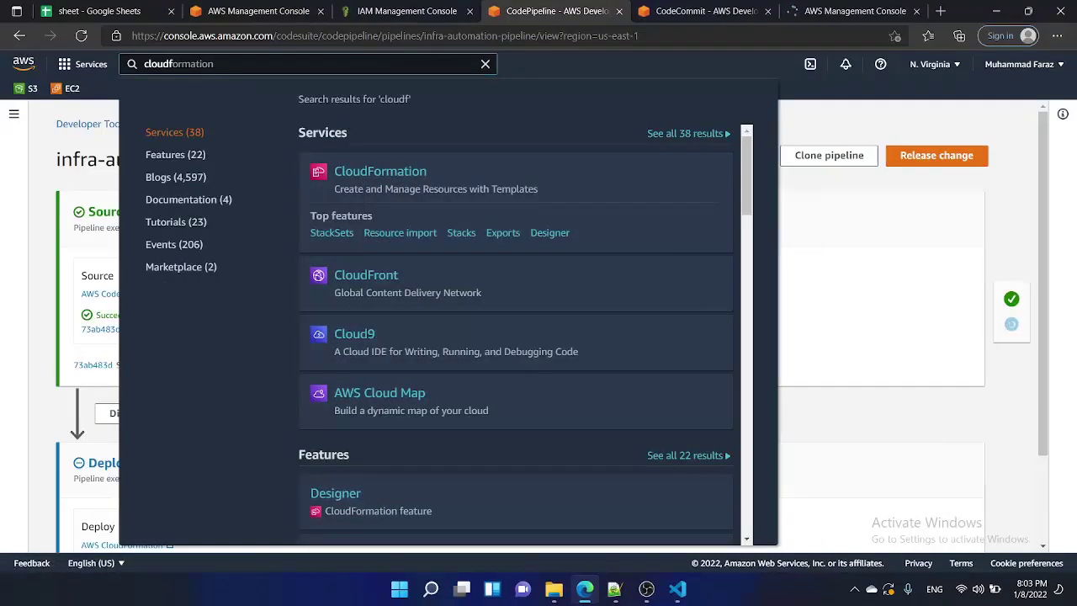
click(486, 64)
Switch to the CloudFormation stacks list and open the details of the infrastack stack
click(854, 11)
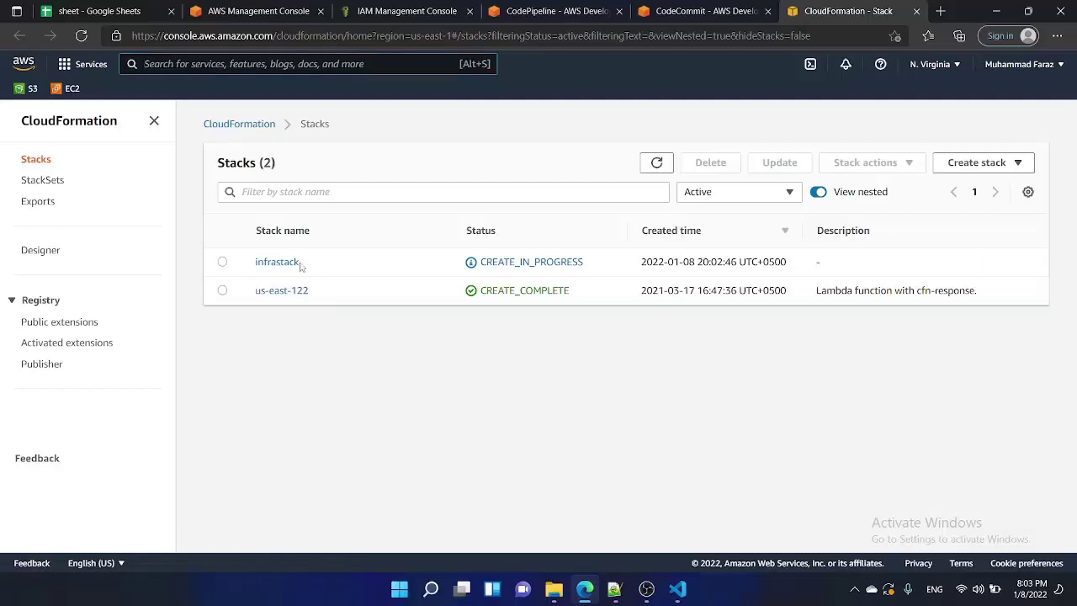
drag(301, 263, 247, 265)
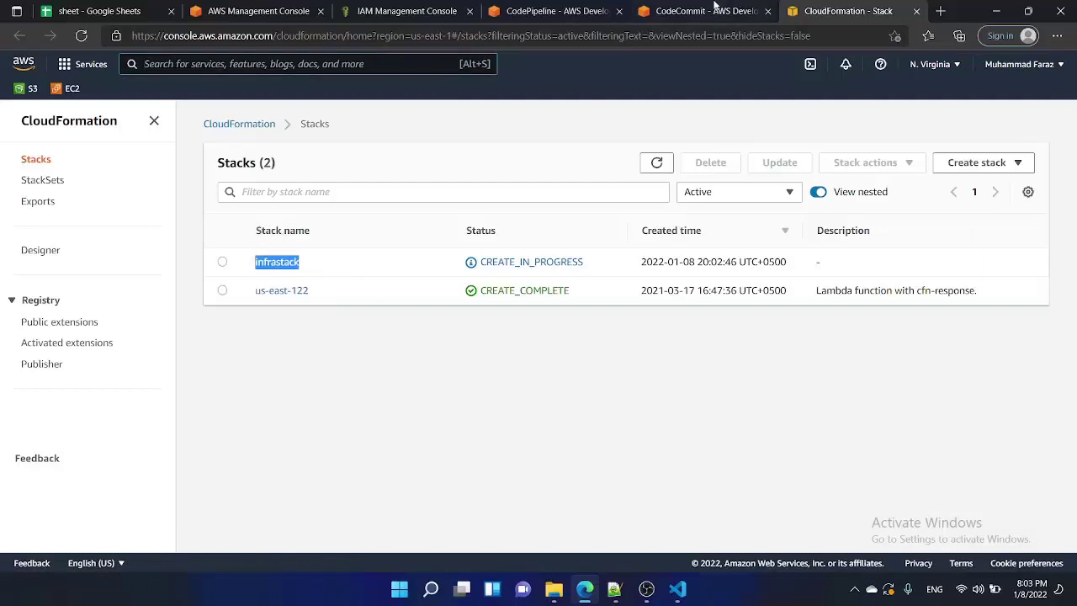
click(279, 262)
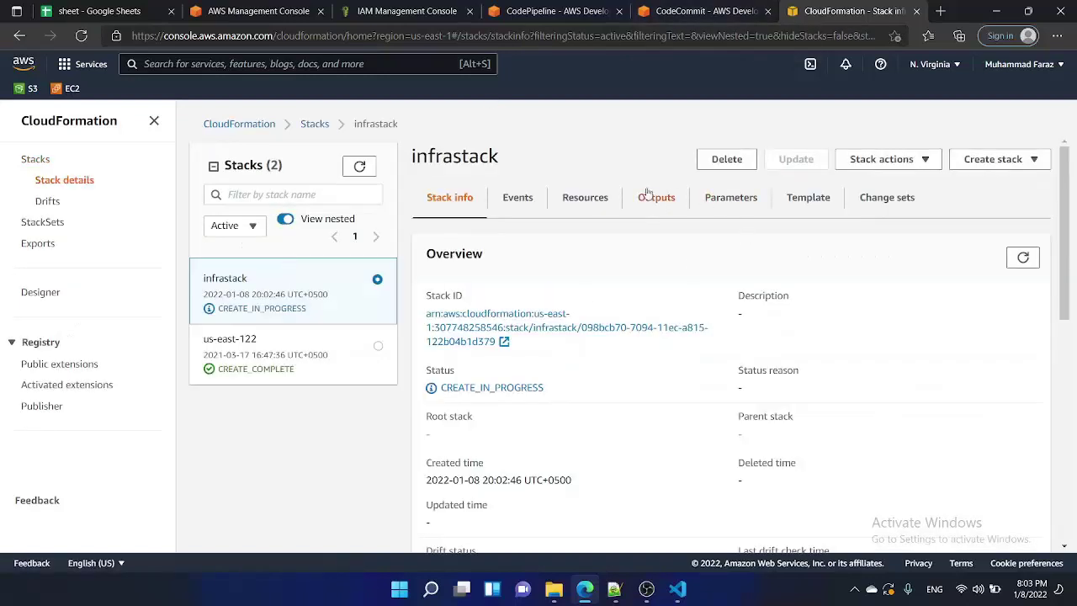
Check the EC2Instance entries in the infrastack stack's events and open the EC2 console in a new browser tab
click(518, 199)
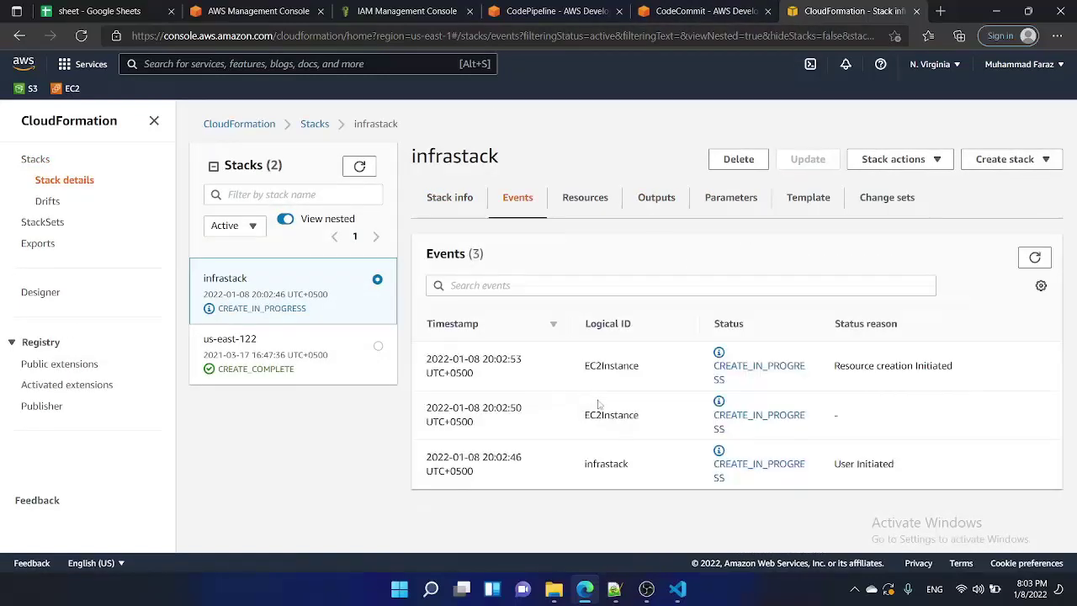
drag(587, 362, 646, 370)
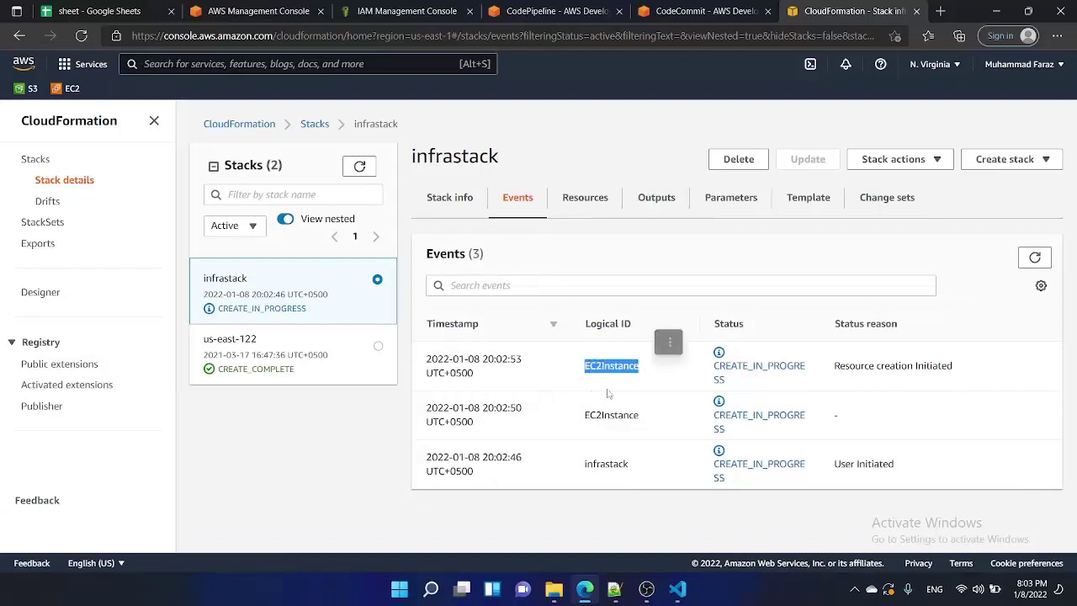
right_click(72, 88)
click(108, 100)
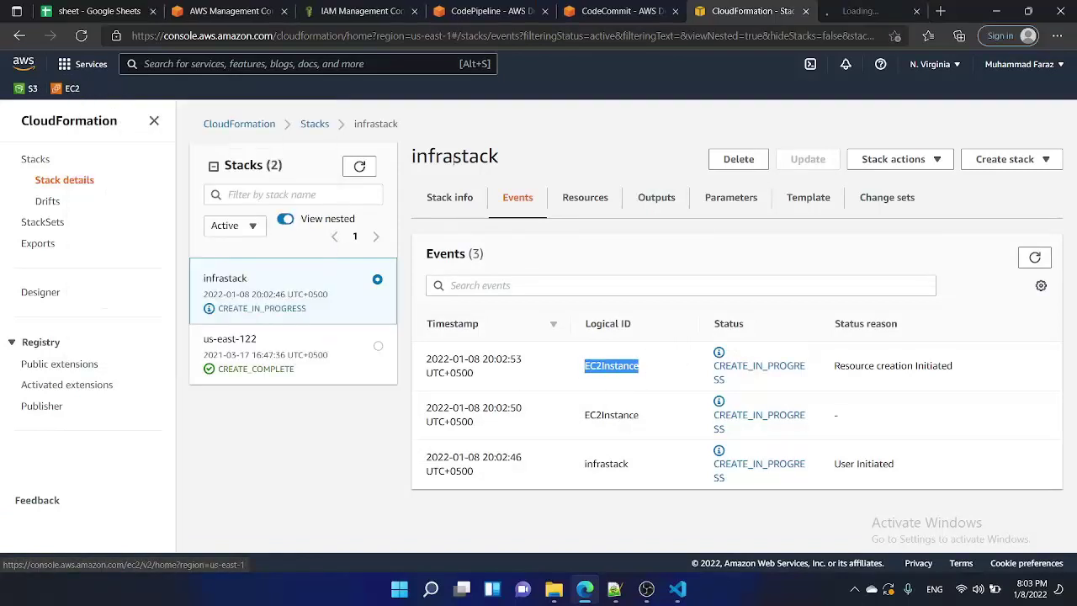
key(ctrl+Tab)
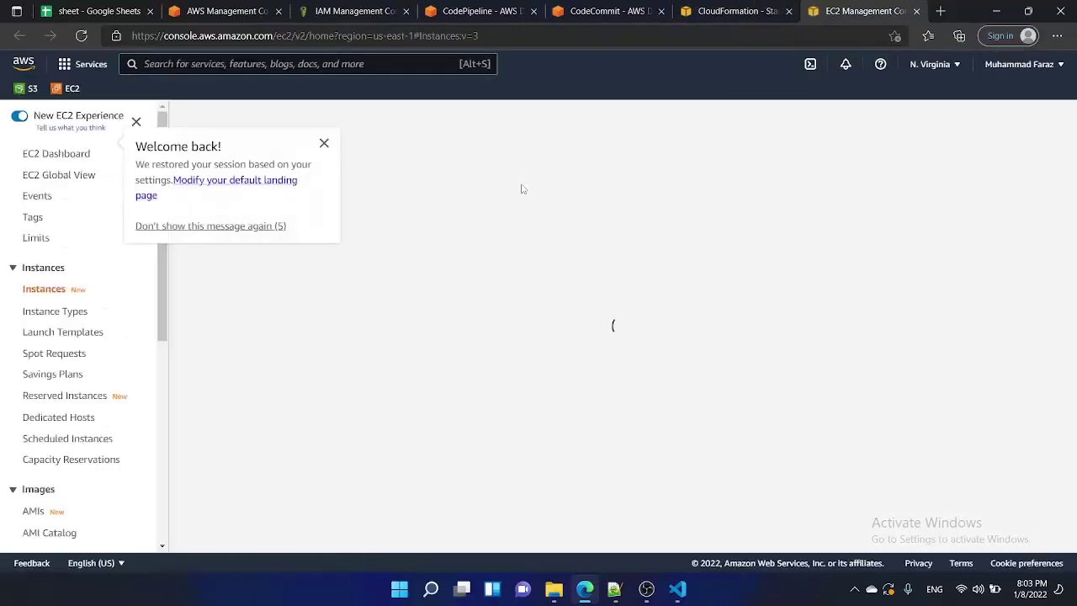
Dismiss the welcome message and select the running instance in the EC2 Instances list to view its details
click(324, 144)
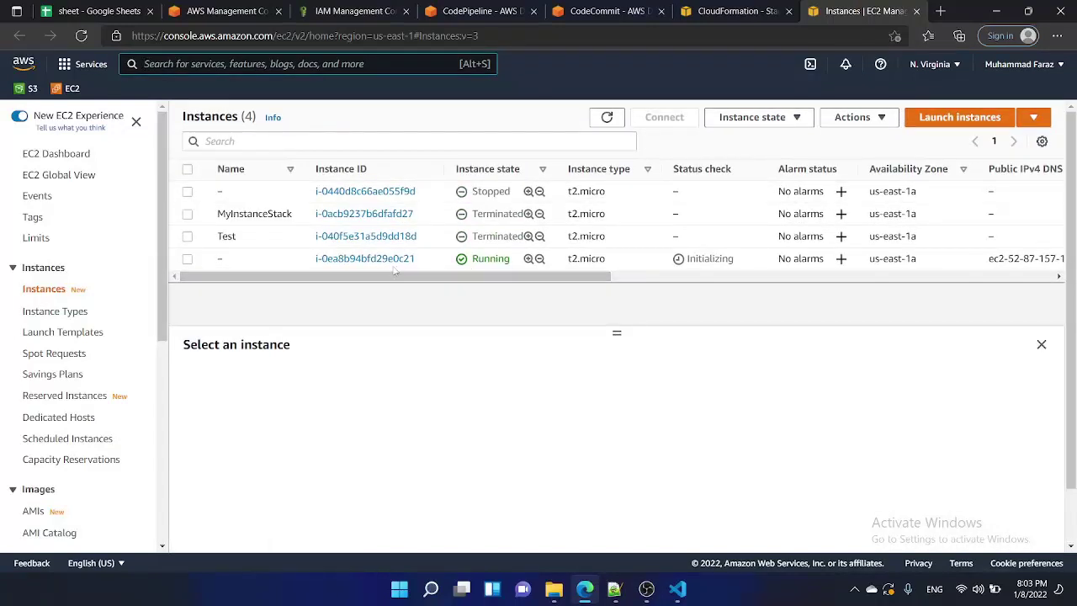
click(292, 264)
mouse_move(269, 277)
mouse_down()
mouse_move(387, 277)
mouse_move(266, 283)
mouse_up()
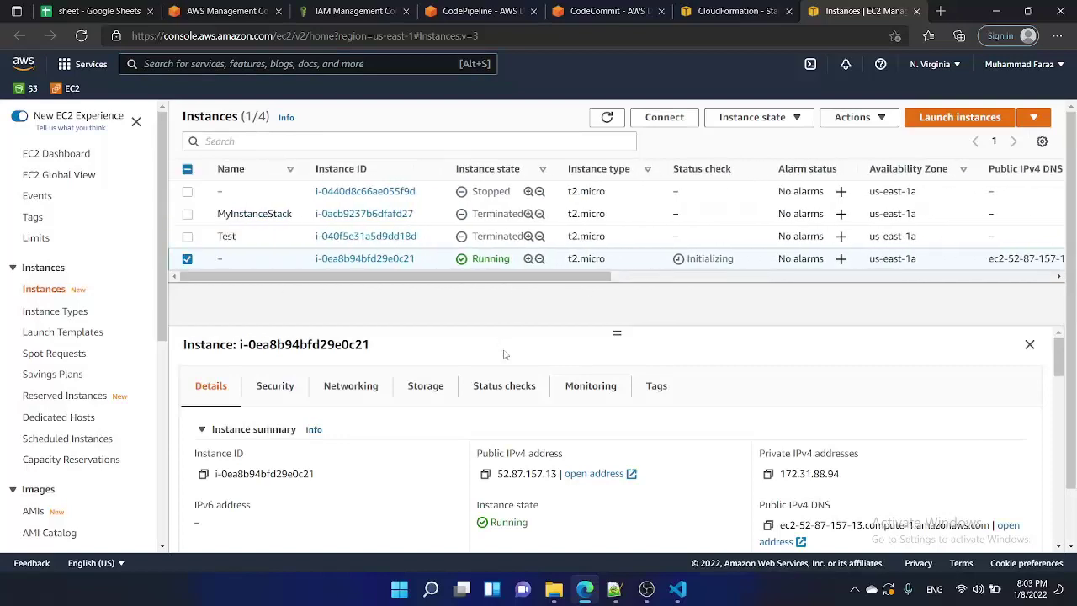
Refresh the infrastack stack's events in CloudFormation and examine the Source and Deploy stages of infra-automation-pipeline
click(737, 11)
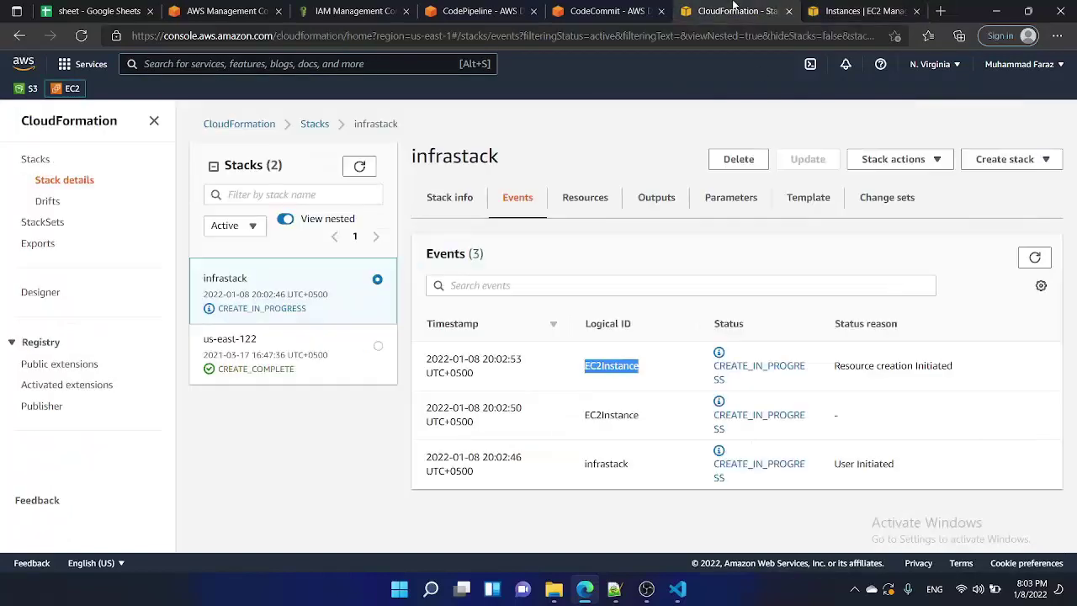
click(1037, 259)
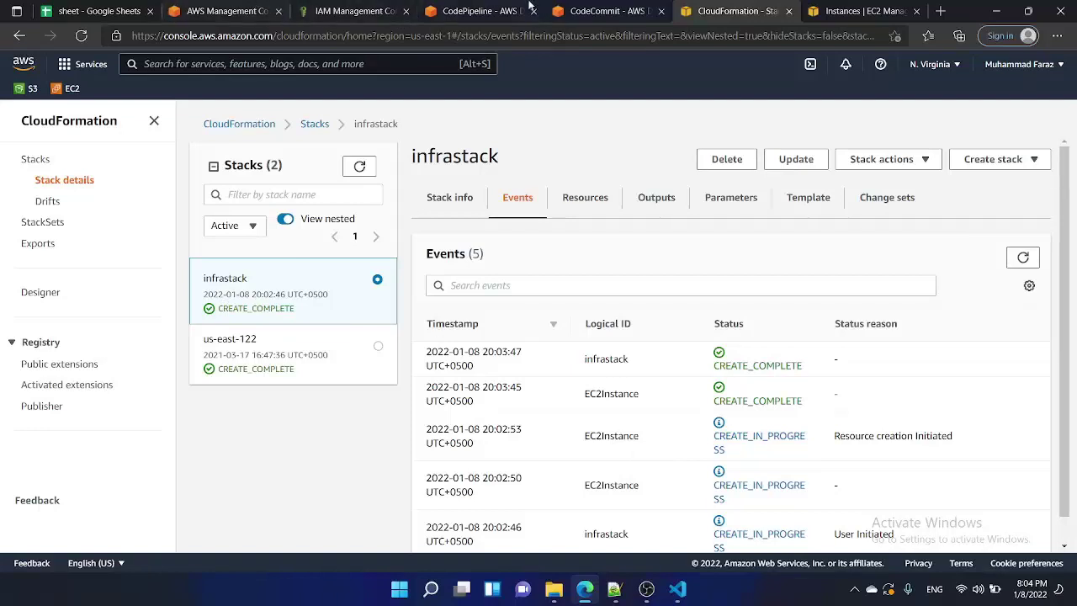
click(622, 10)
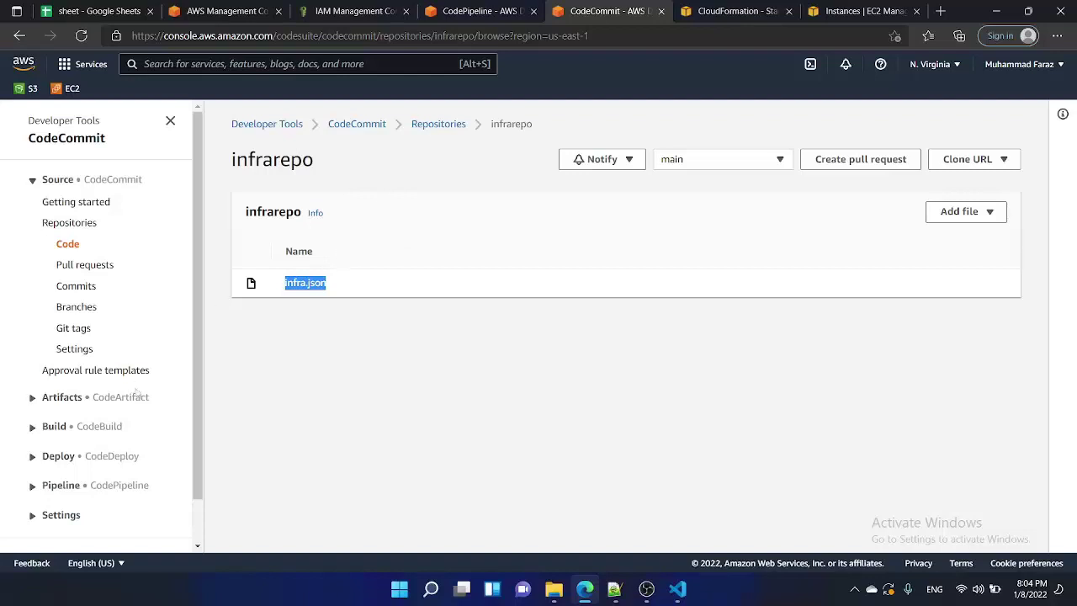
click(435, 17)
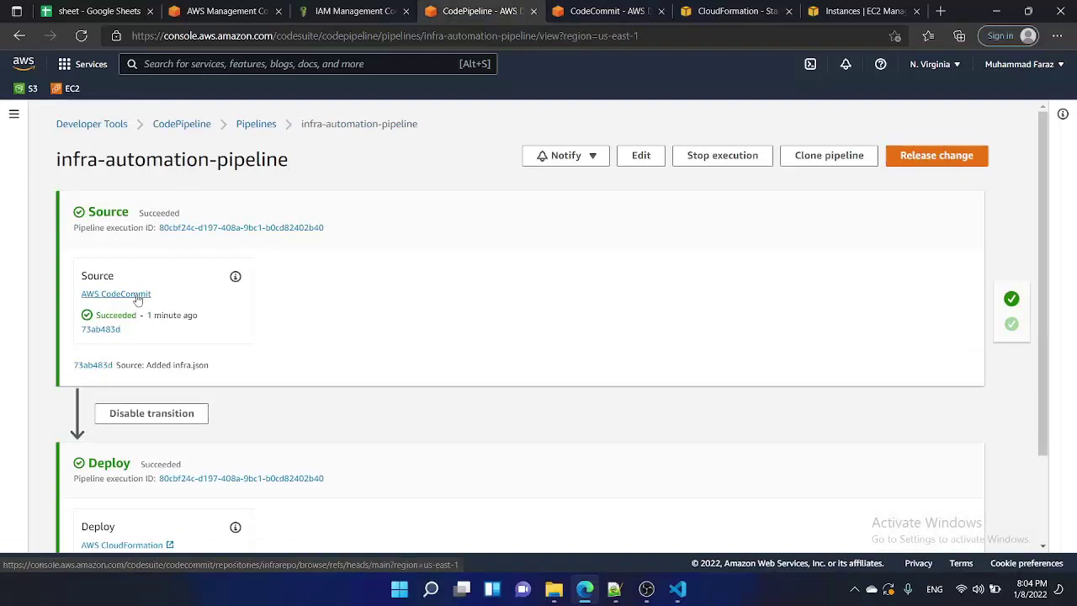
scroll(194, 318, down, 1)
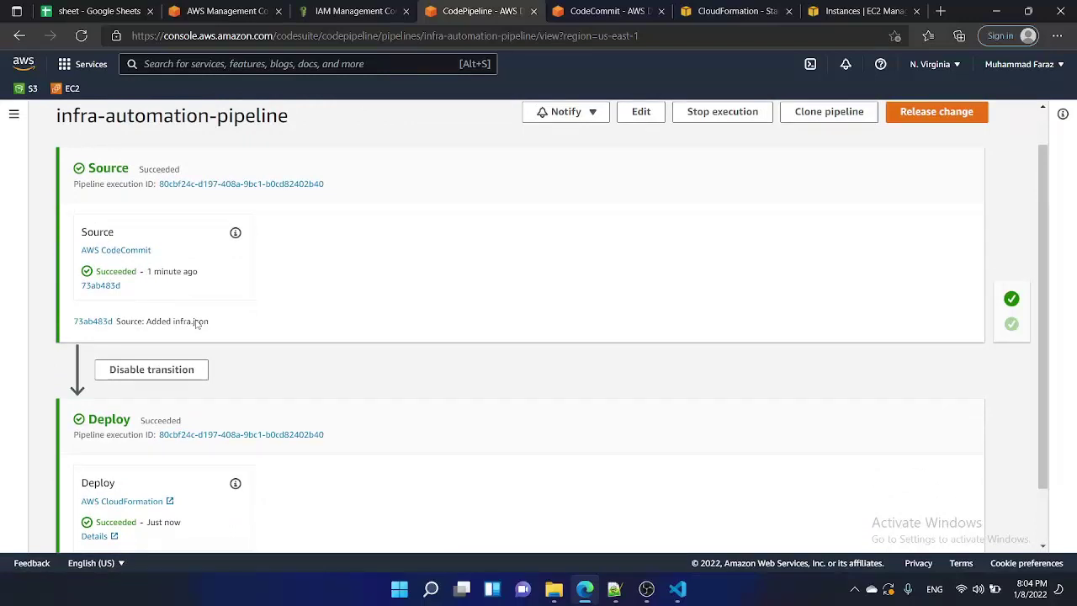
scroll(196, 322, down, 2)
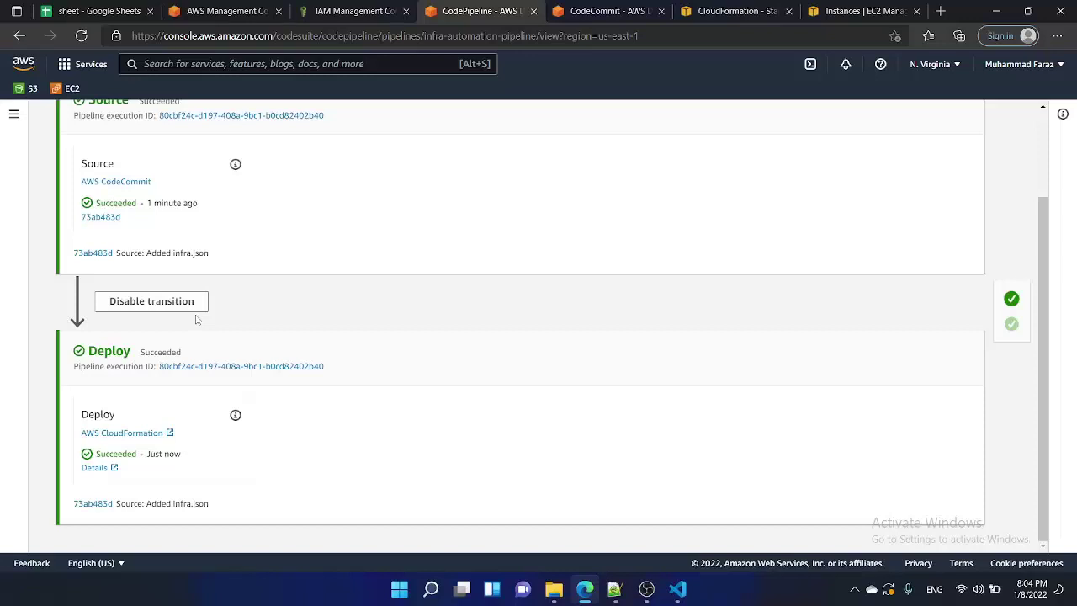
Open infra.json from the infrarepo repository for editing and change the InstanceType parameter's default to t2.small
click(606, 11)
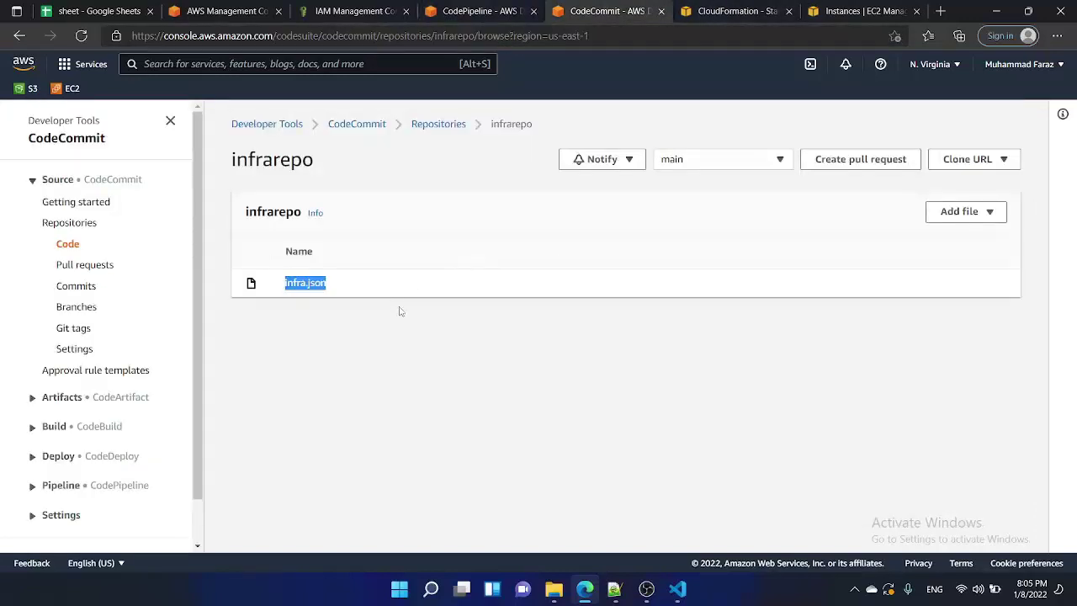
click(295, 286)
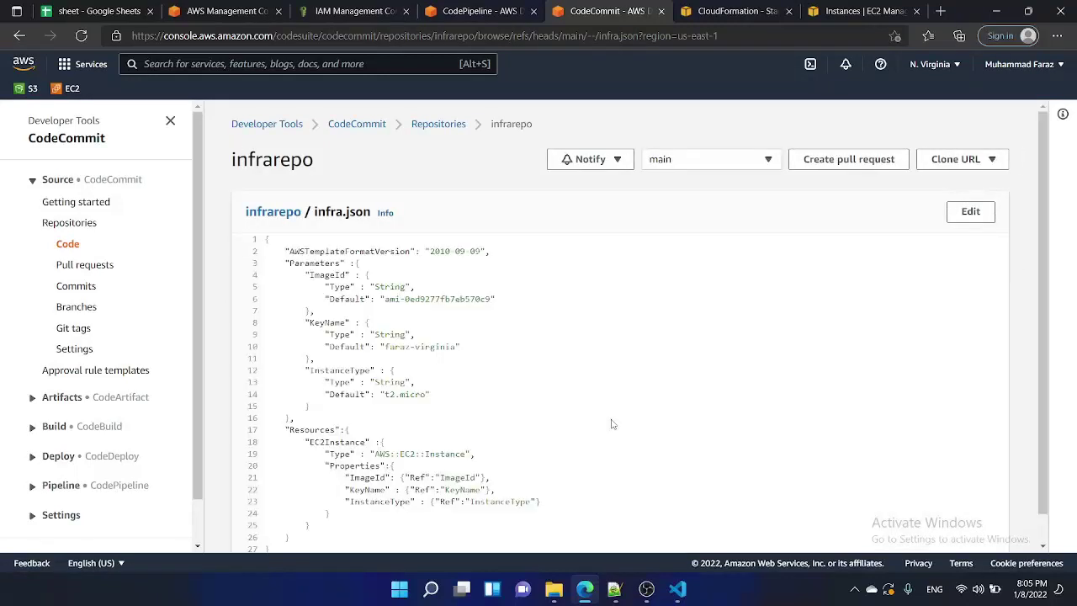
click(971, 212)
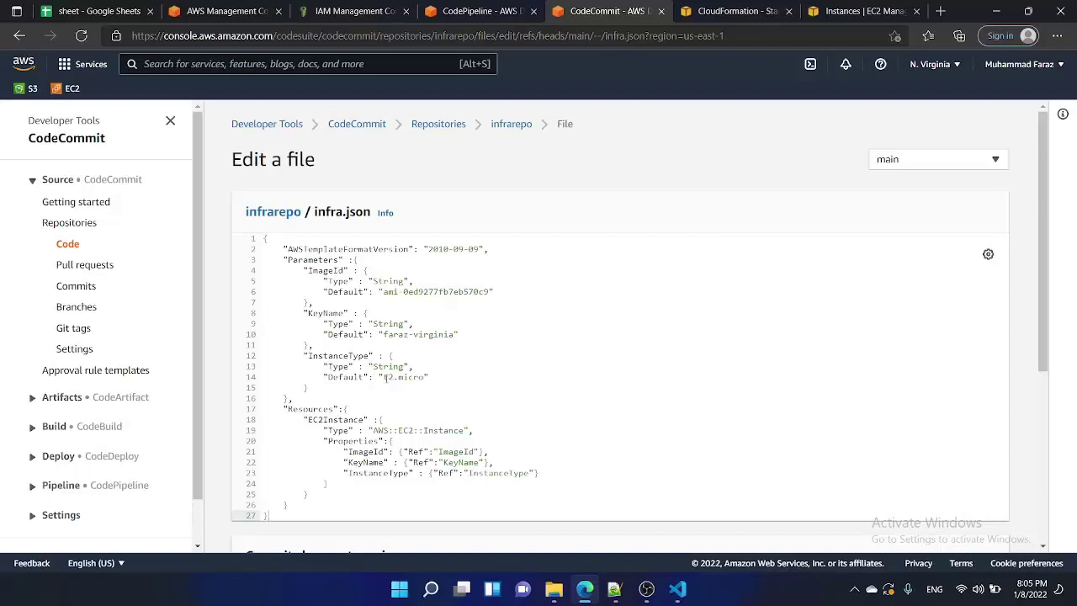
drag(398, 378, 425, 378)
text(small)
Fill in the author's name and e-mail address and commit the infra.json change to the main branch
scroll(426, 378, down, 4)
click(299, 359)
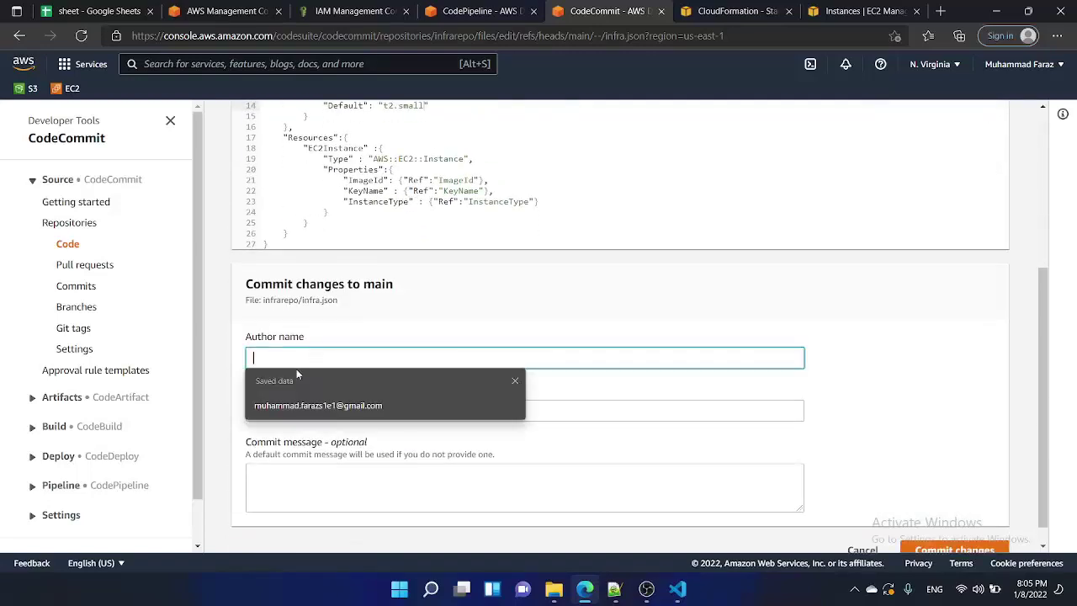
click(328, 410)
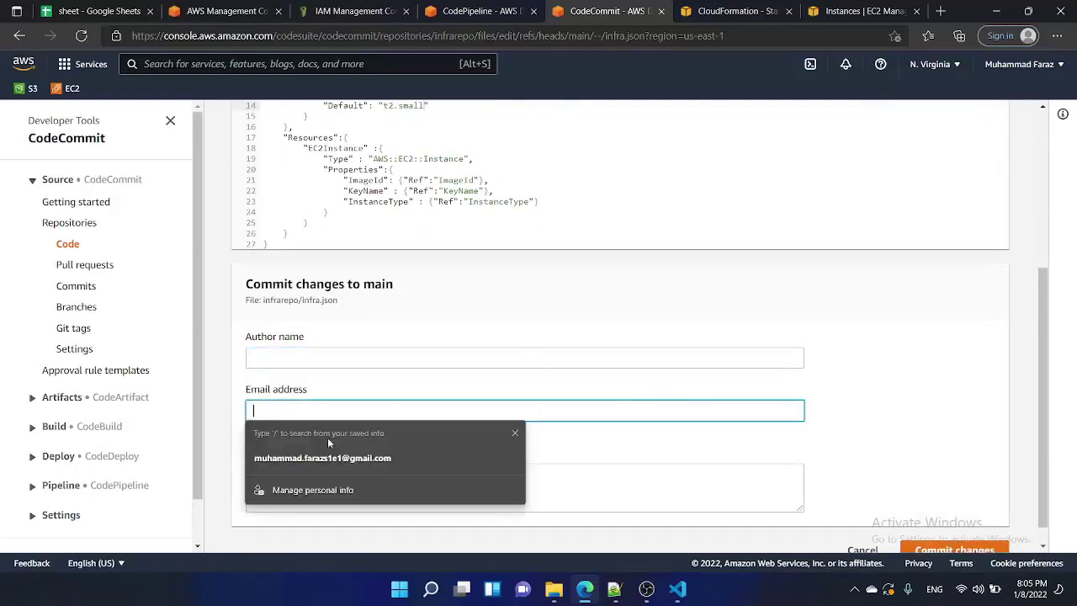
click(327, 459)
click(317, 359)
text(Faraz)
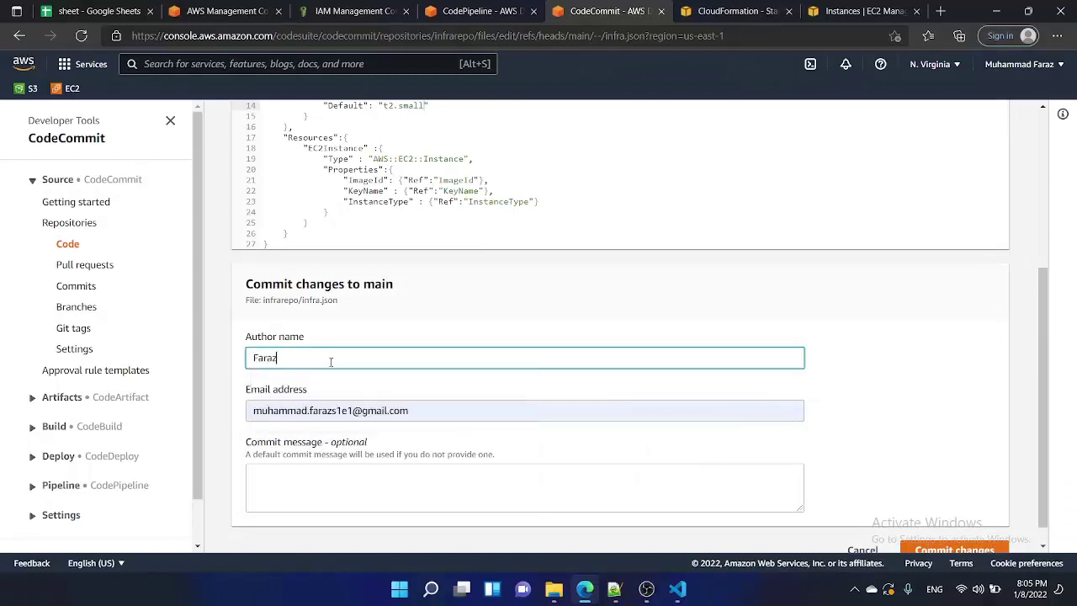
scroll(900, 440, down, 1)
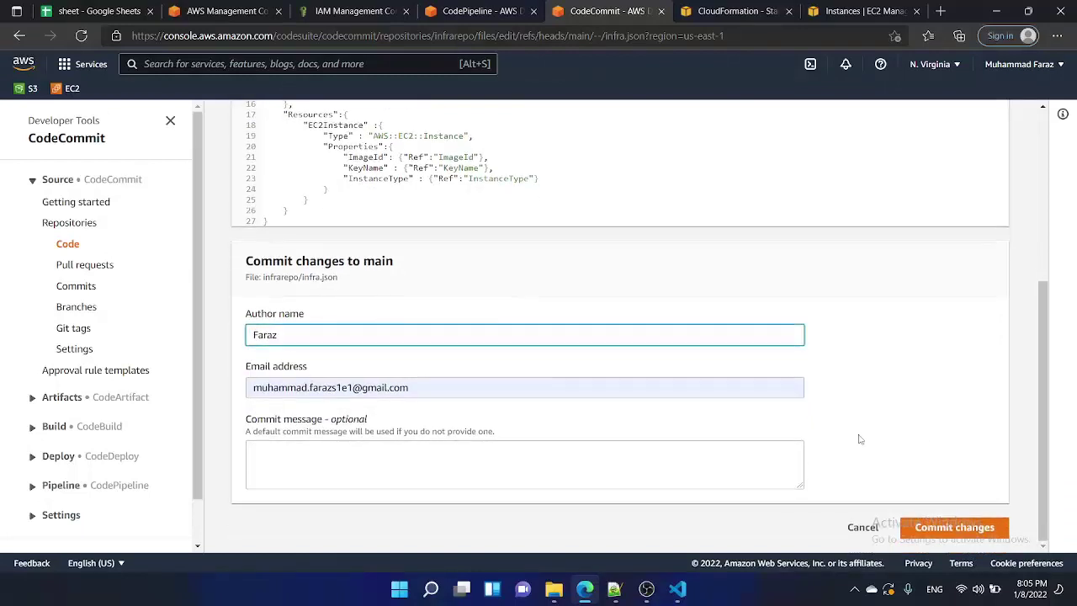
click(950, 531)
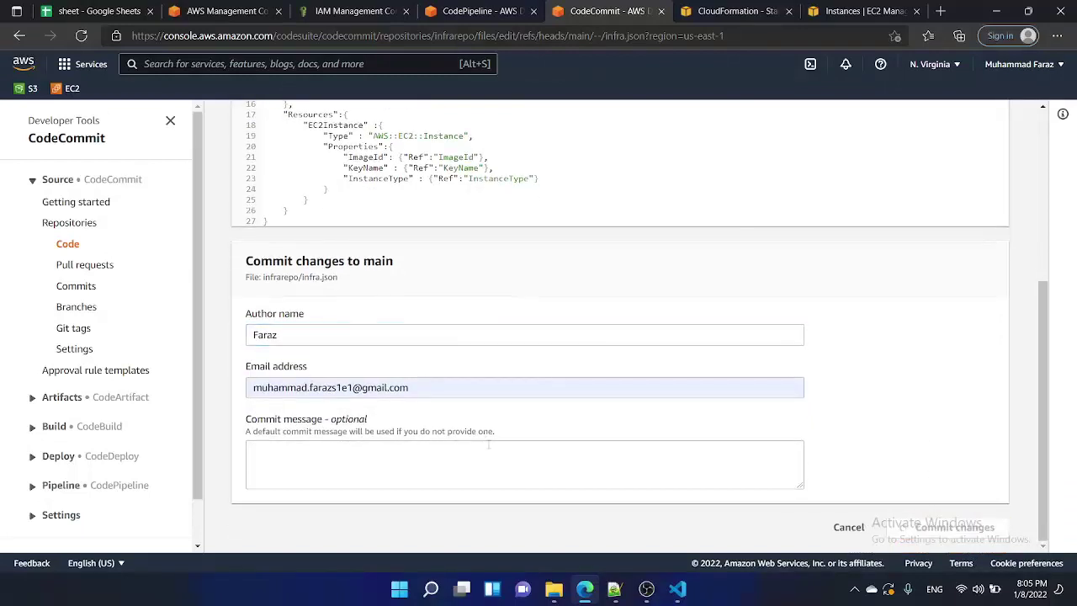
Return to infra-automation-pipeline and reload the page to check the stages of the execution for the new commit
click(473, 10)
click(614, 11)
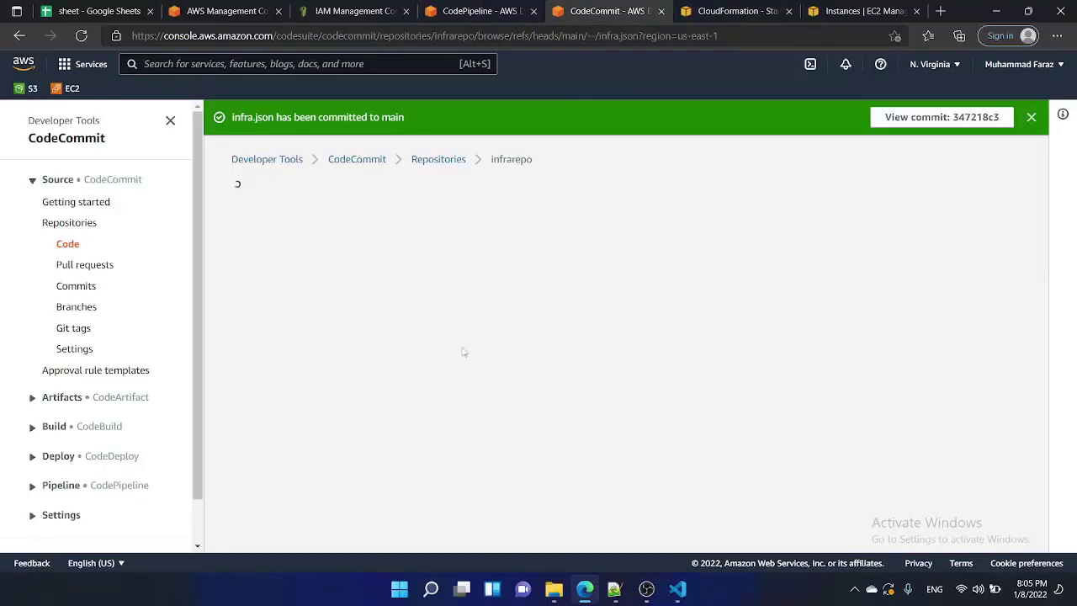
click(475, 11)
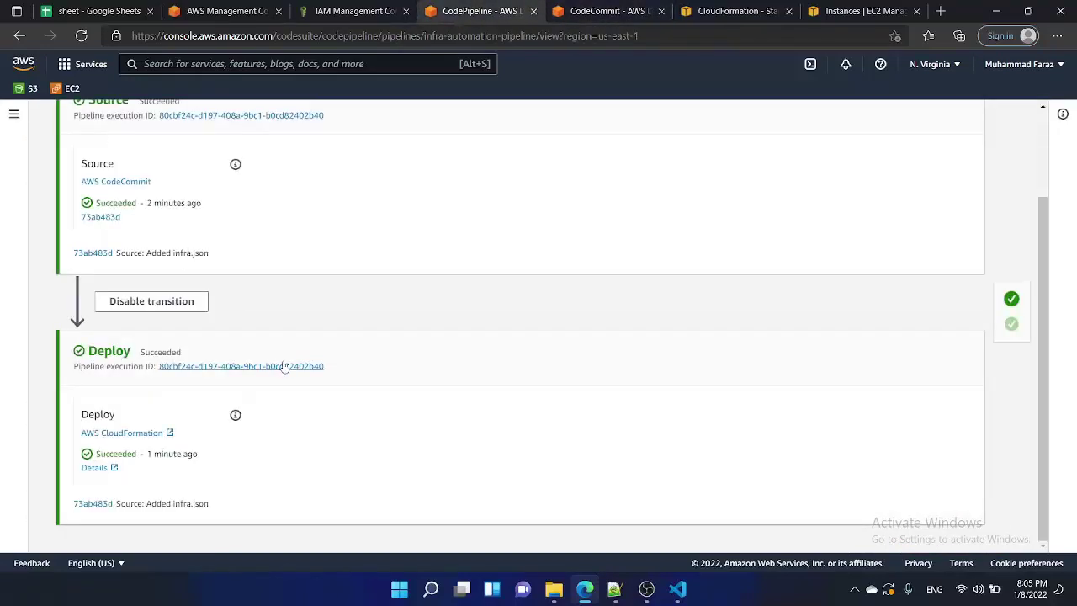
scroll(284, 366, up, 3)
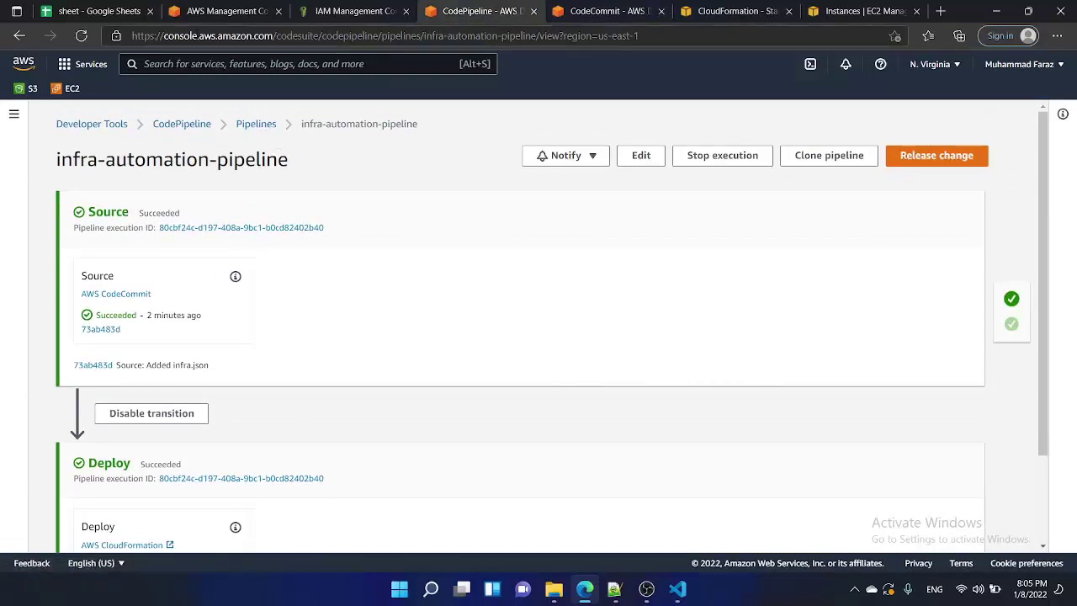
click(81, 37)
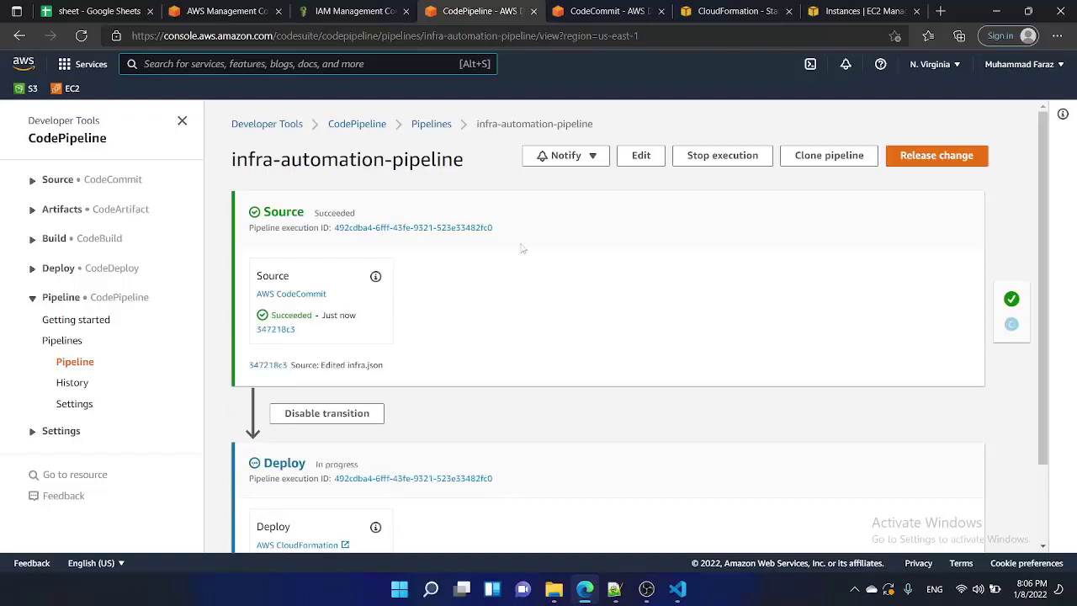
Check the infrastack stack's update events and repeatedly refresh the EC2 Instances list to follow the instance's state
click(709, 11)
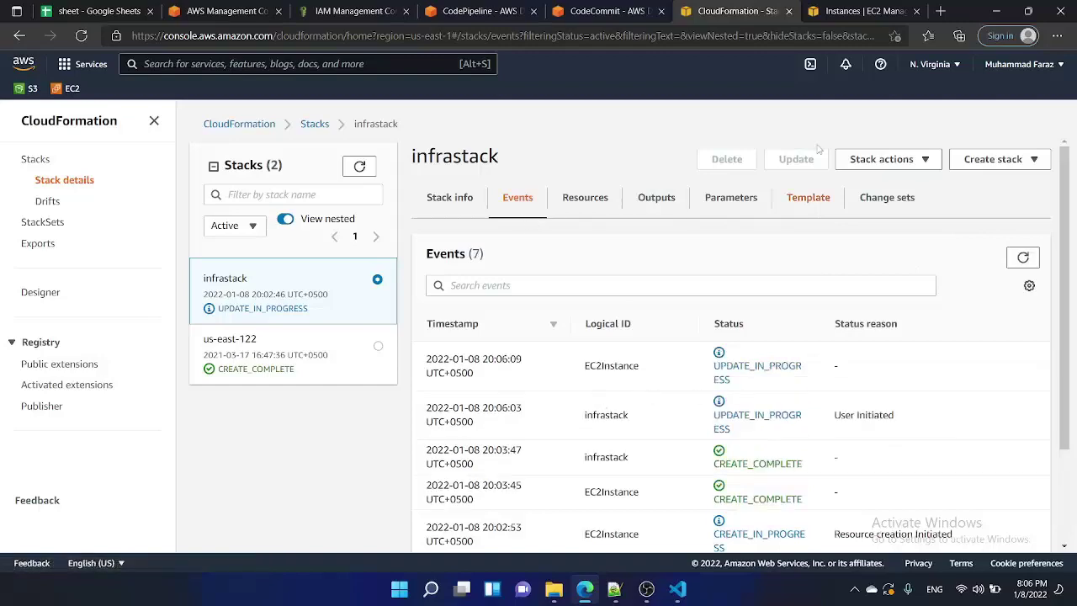
click(833, 12)
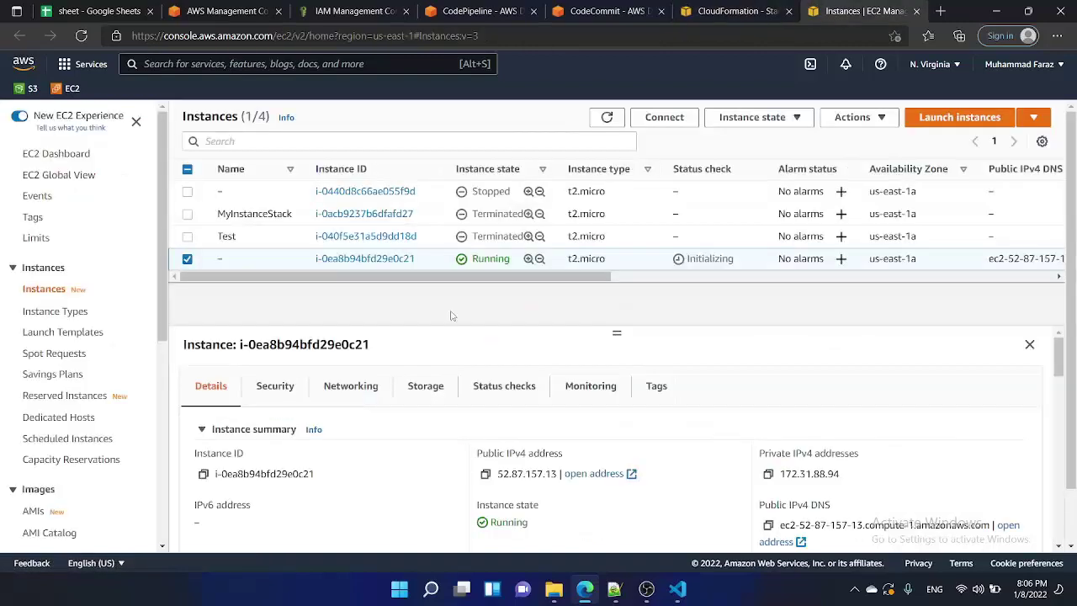
click(607, 119)
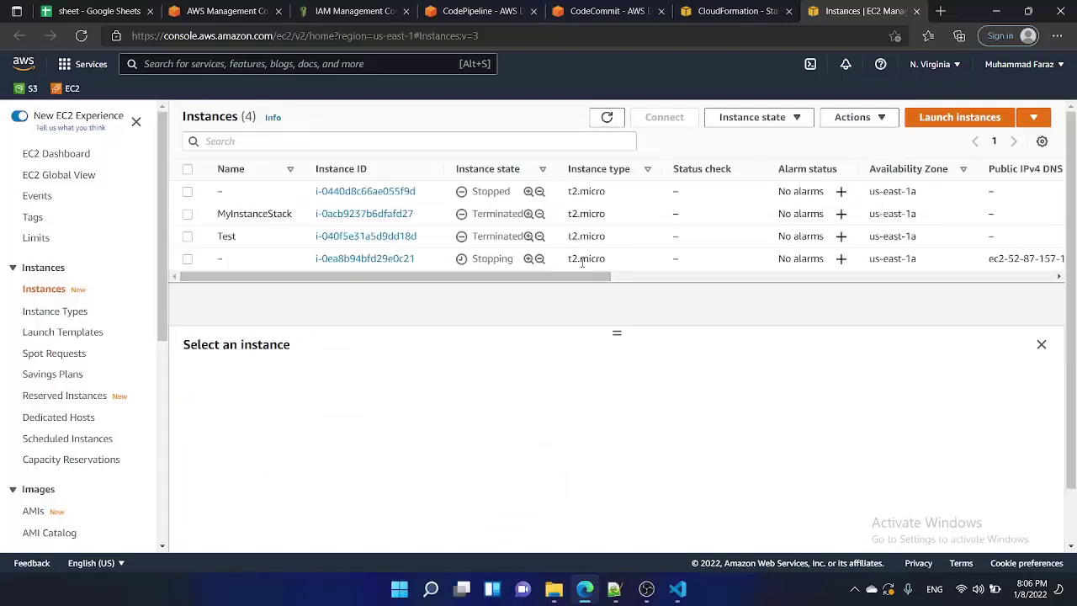
click(606, 119)
click(605, 118)
click(605, 118)
click(603, 118)
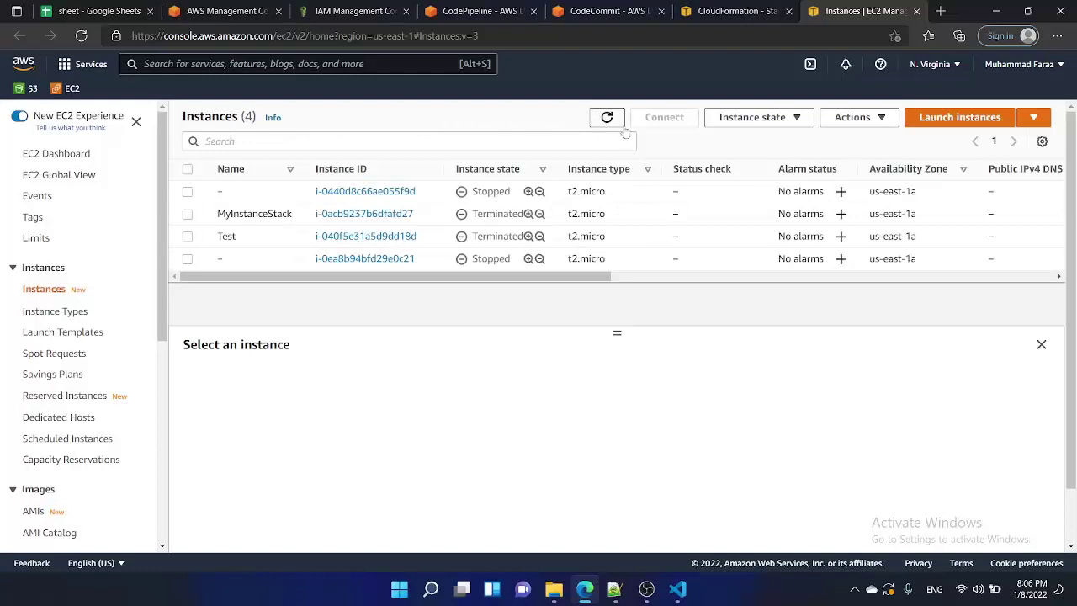
Return to the infrastack stack in CloudFormation and refresh its events to follow the update
click(732, 11)
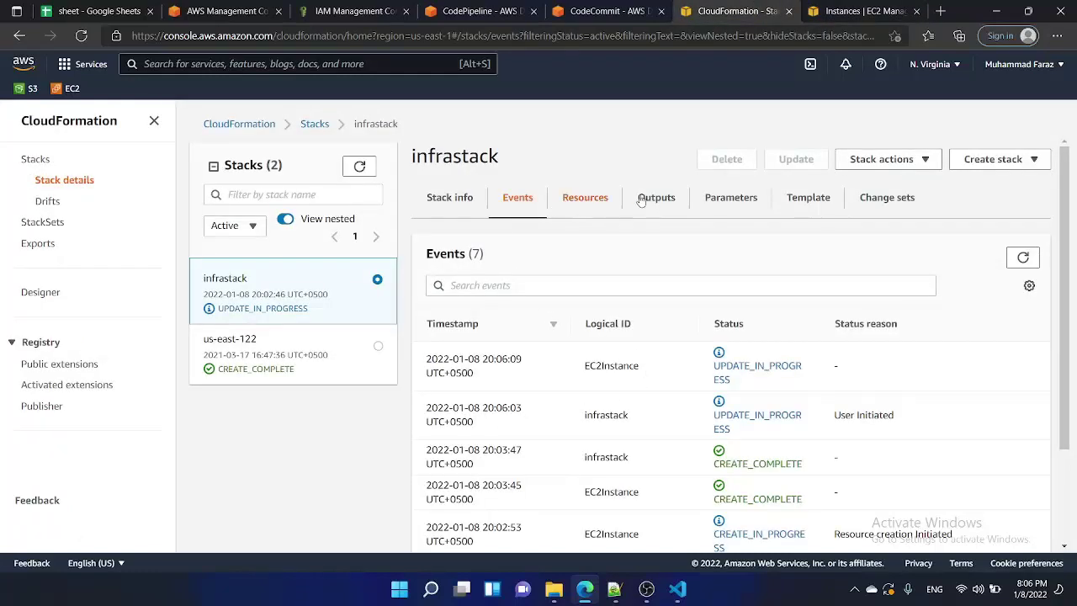
click(1031, 262)
click(1025, 261)
click(1023, 261)
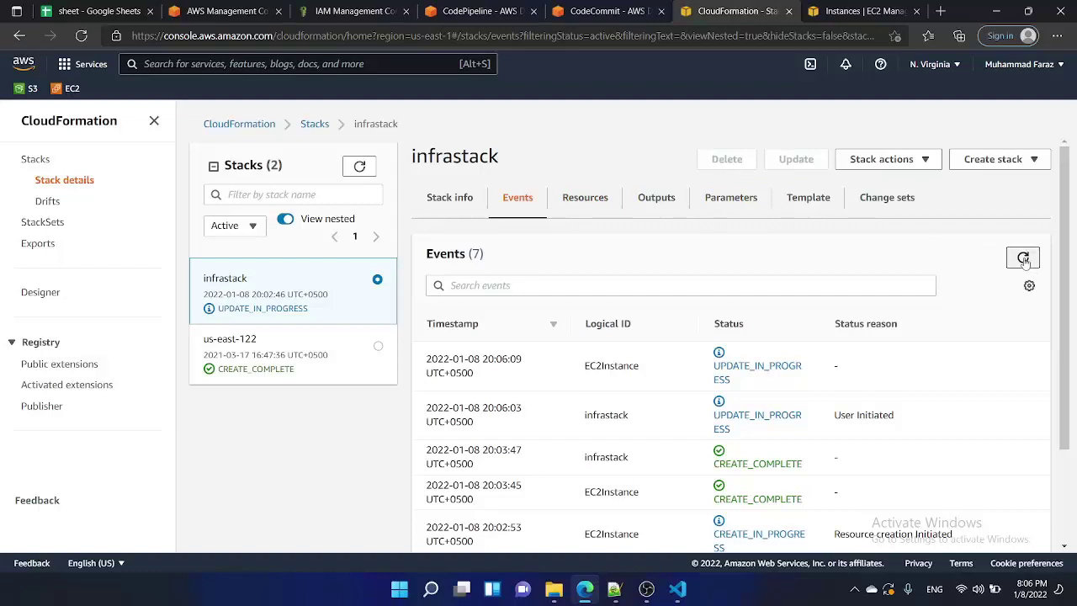
Refresh the EC2 Instances list again and check the updated instance's type and state
click(880, 11)
click(608, 117)
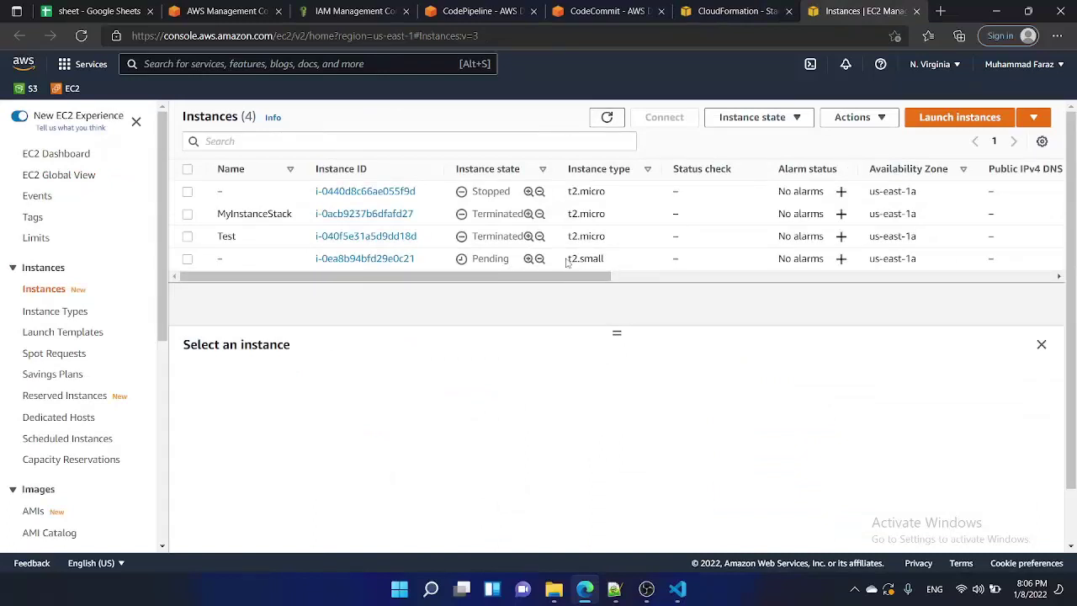
drag(568, 265, 603, 260)
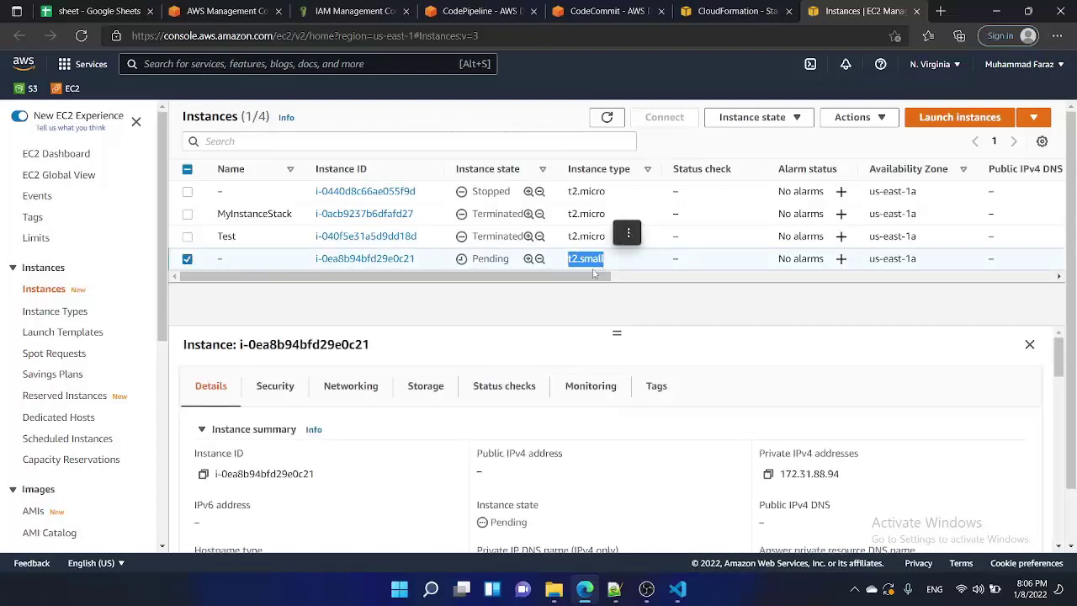
click(607, 117)
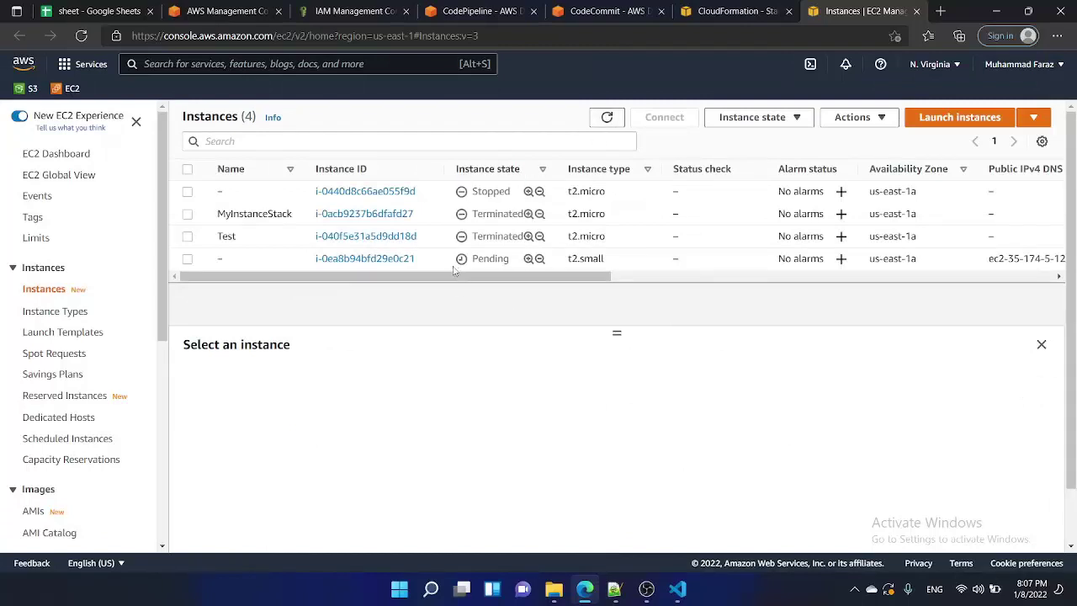
click(594, 123)
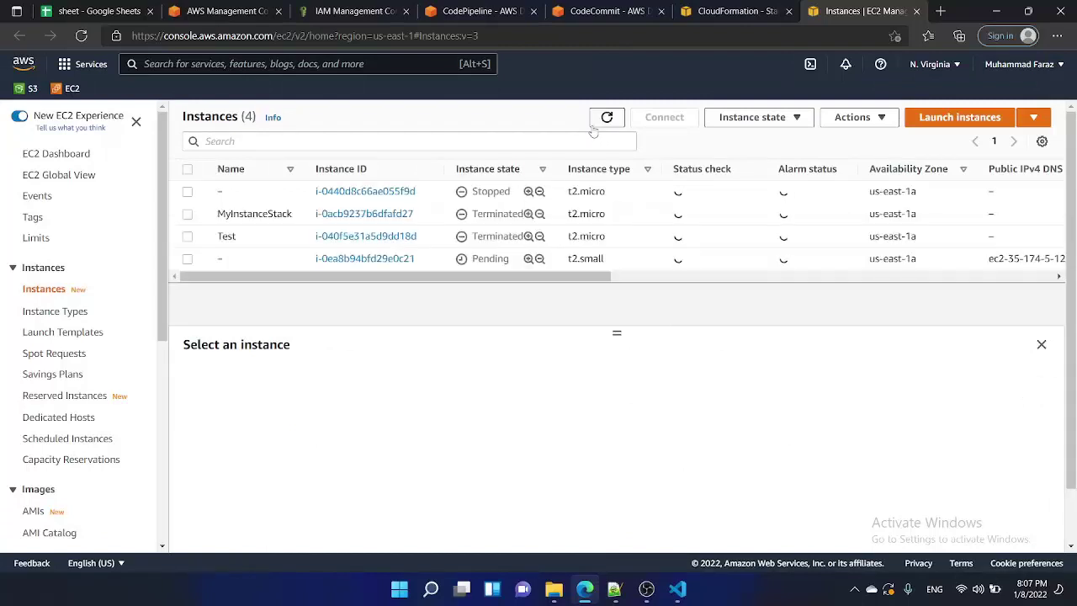
click(603, 122)
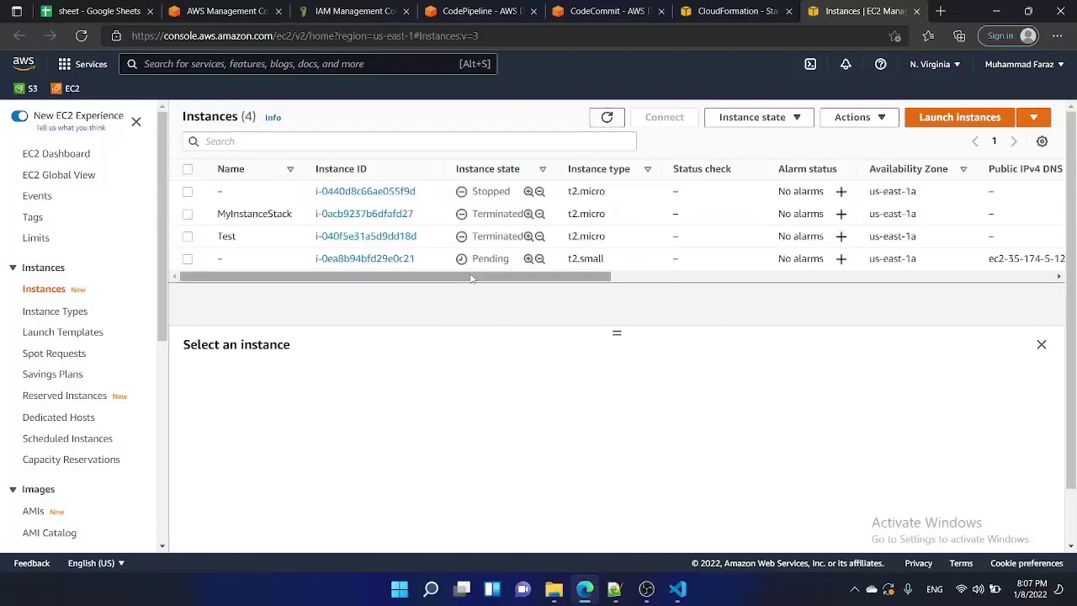
Refresh the EC2 Instances list and check the Deploy stage of infra-automation-pipeline while the instance update runs
click(607, 118)
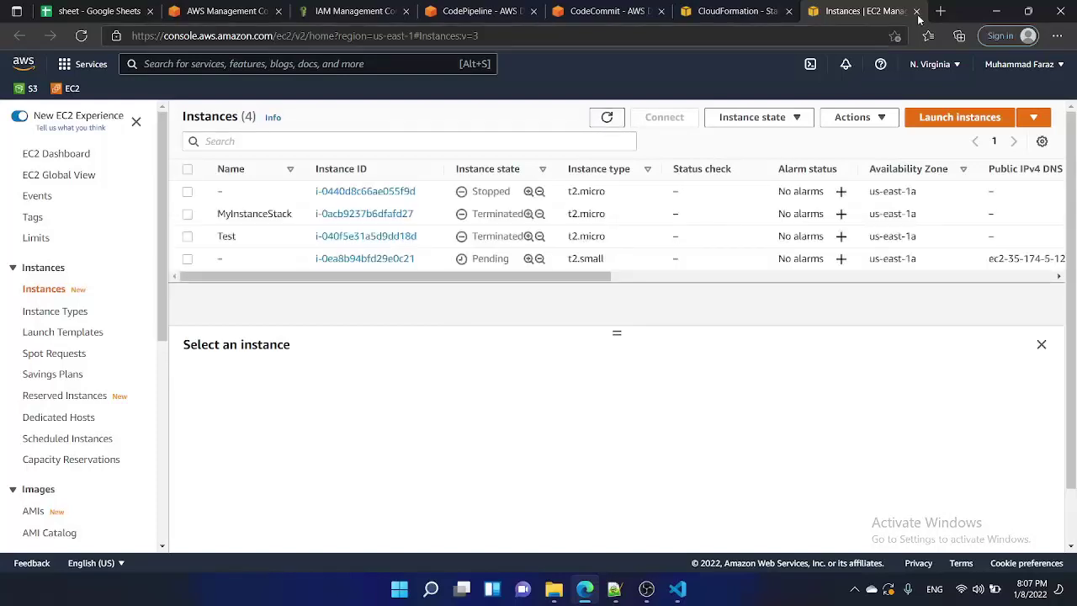
click(732, 11)
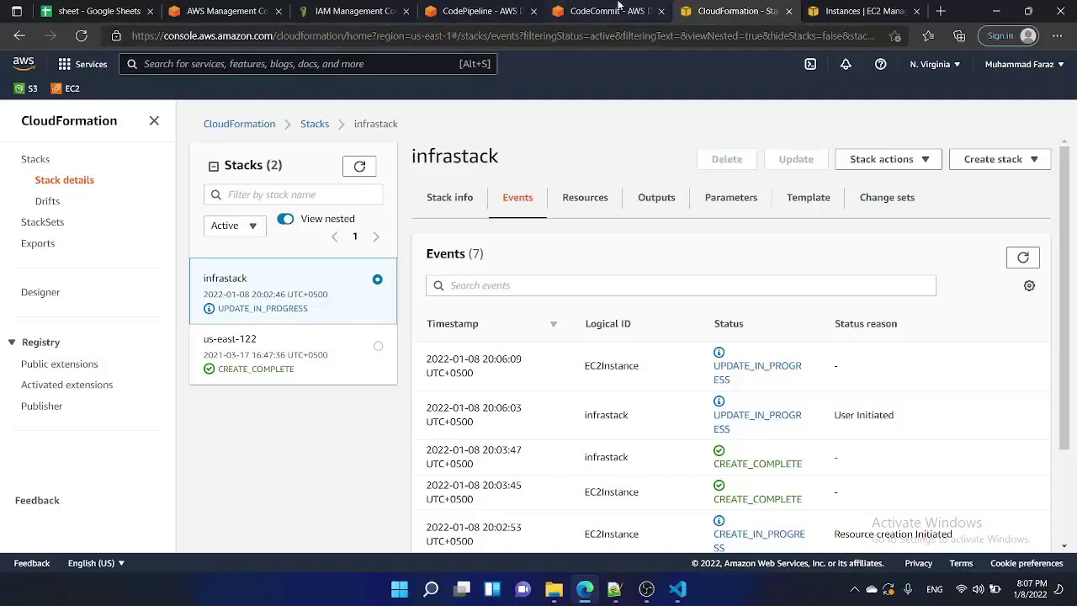
click(482, 5)
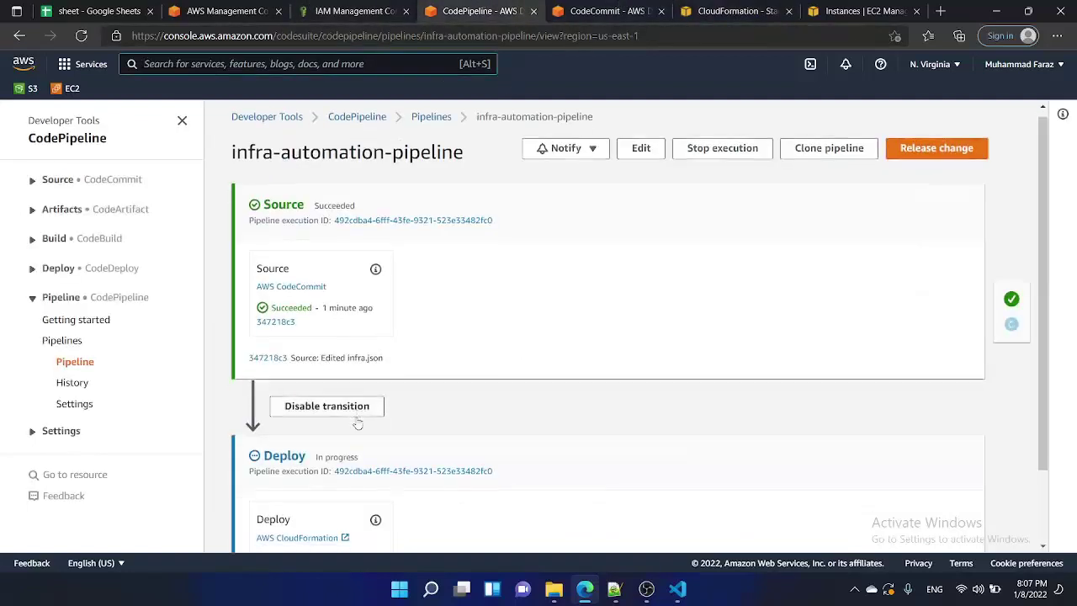
scroll(324, 421, down, 2)
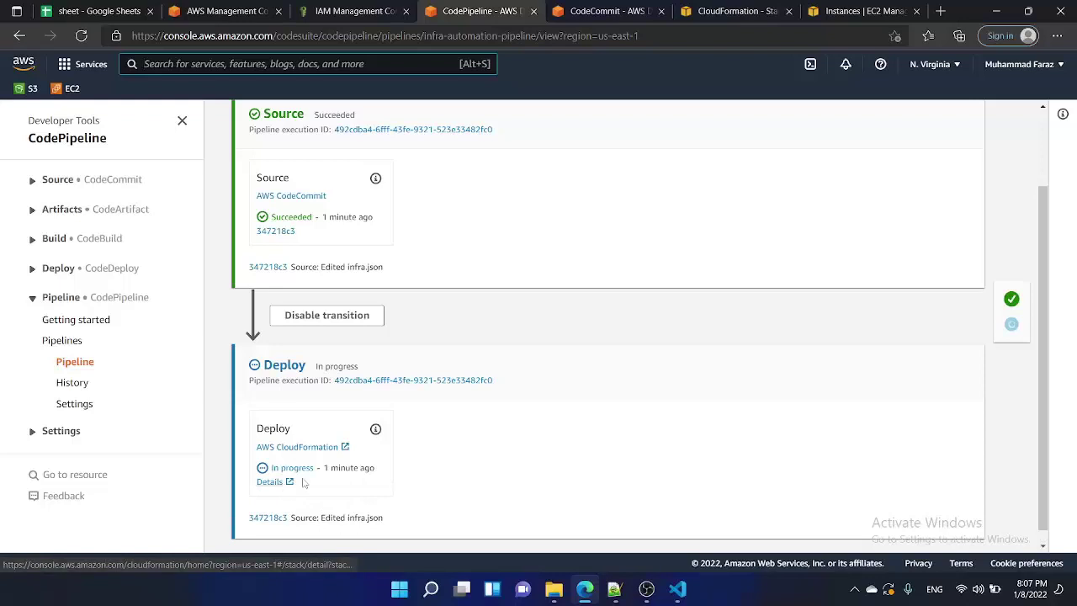
click(863, 11)
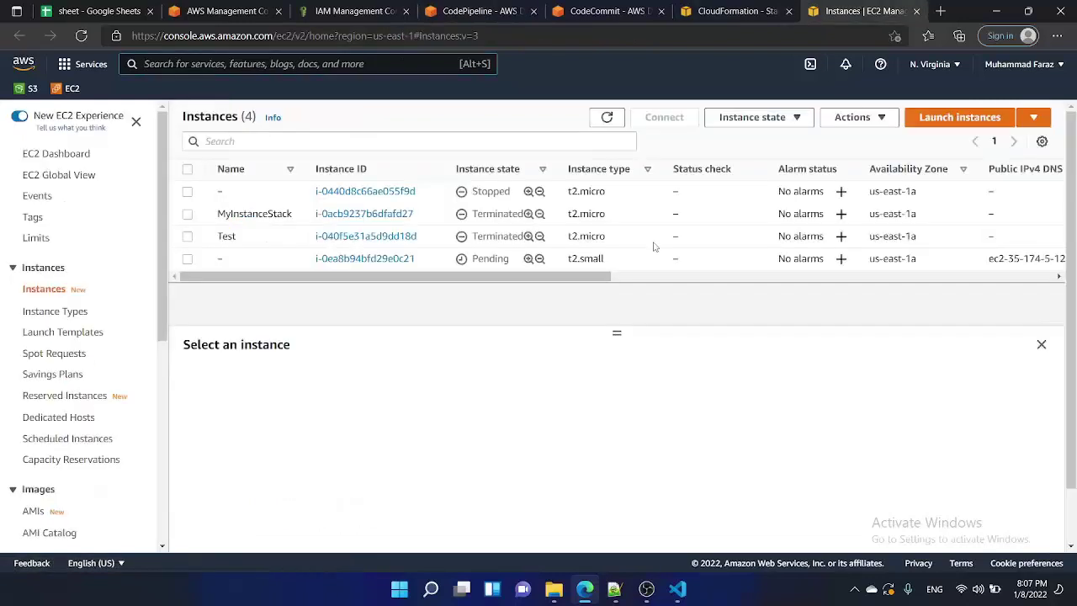
click(607, 117)
Return to CloudFormation and refresh the infrastack events and the stacks list repeatedly to follow the update
click(740, 10)
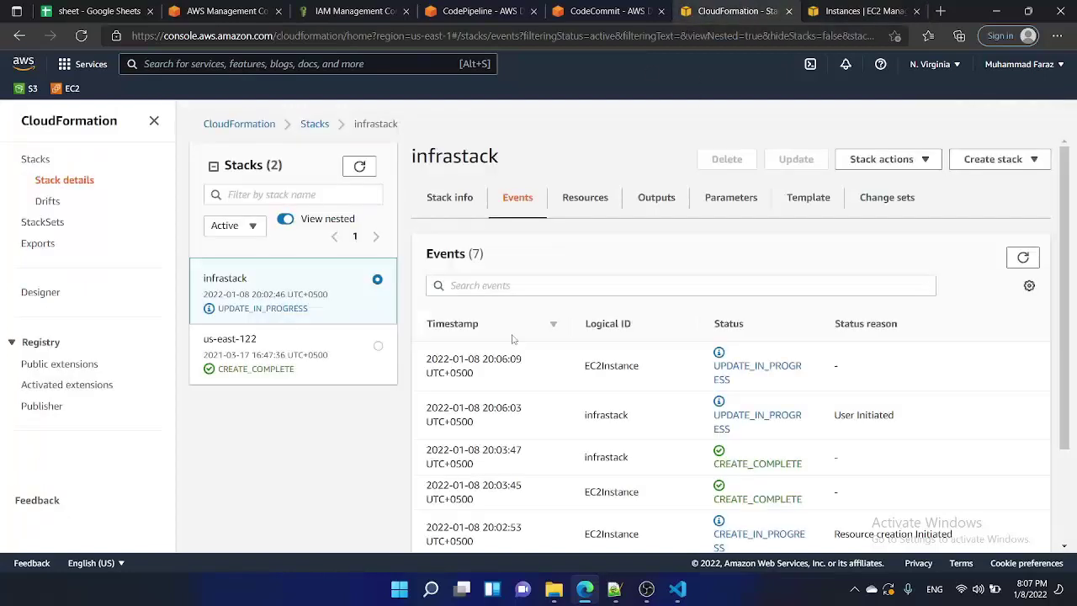
click(1014, 260)
click(359, 165)
click(360, 167)
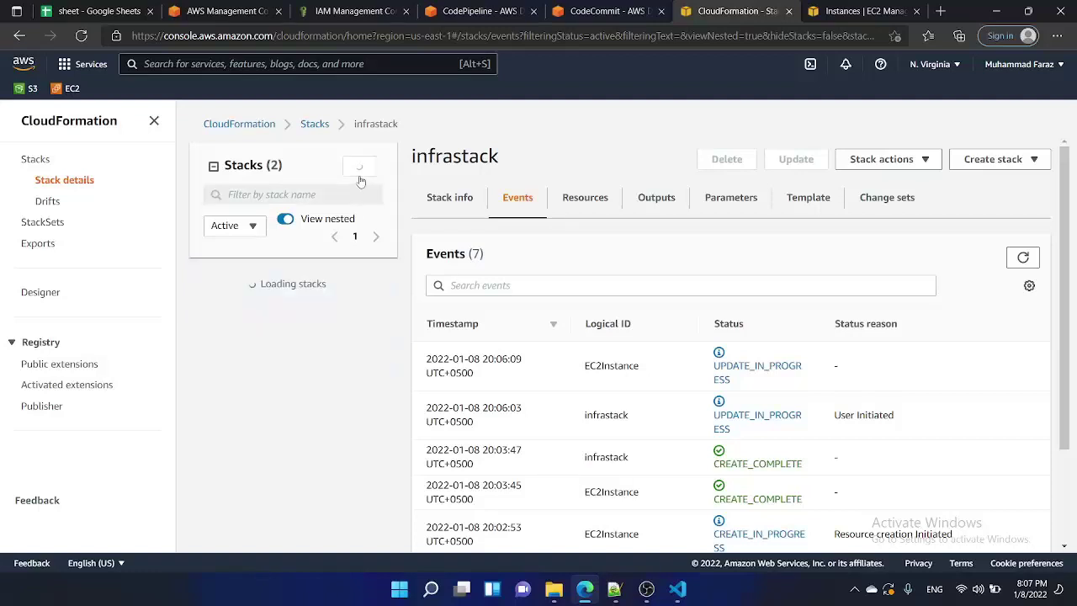
click(359, 168)
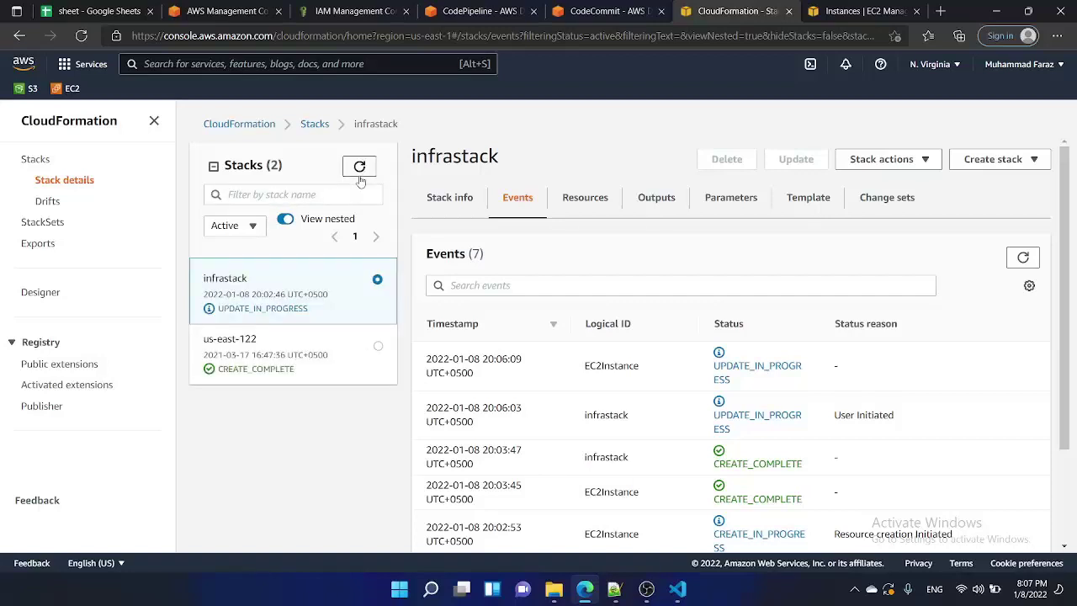
click(359, 167)
click(360, 174)
Reload infra-automation-pipeline, and return to CloudFormation to refresh the stacks list and check infrastack's status
click(455, 11)
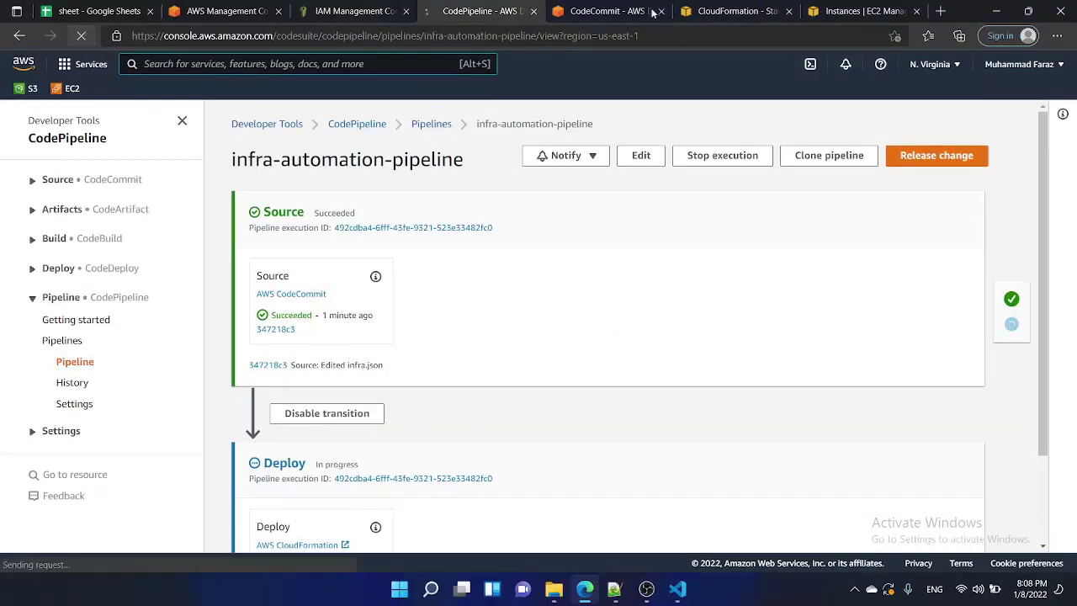
click(622, 11)
click(720, 8)
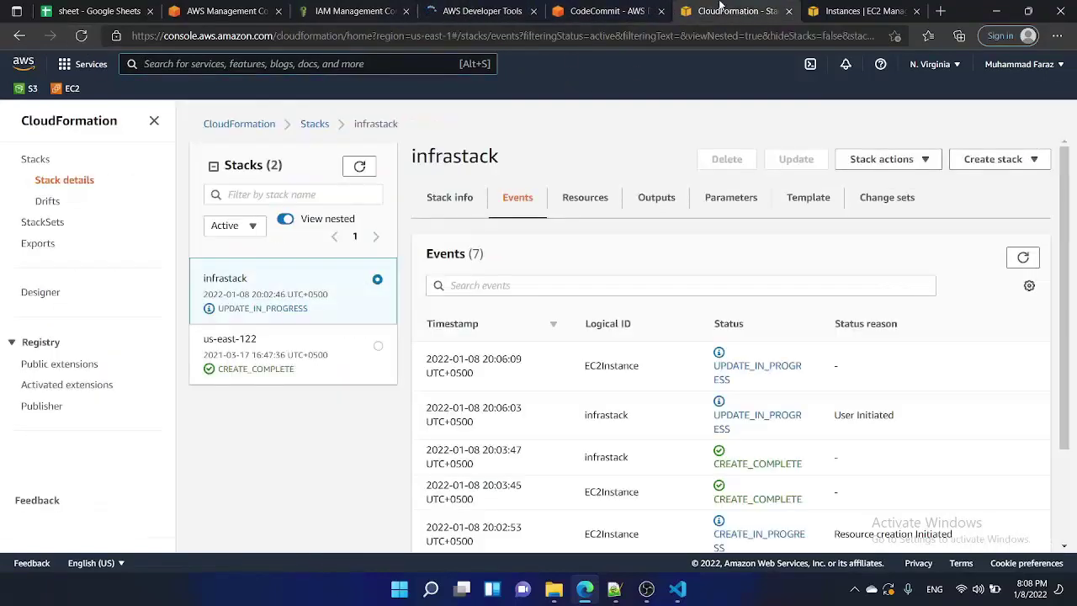
click(359, 166)
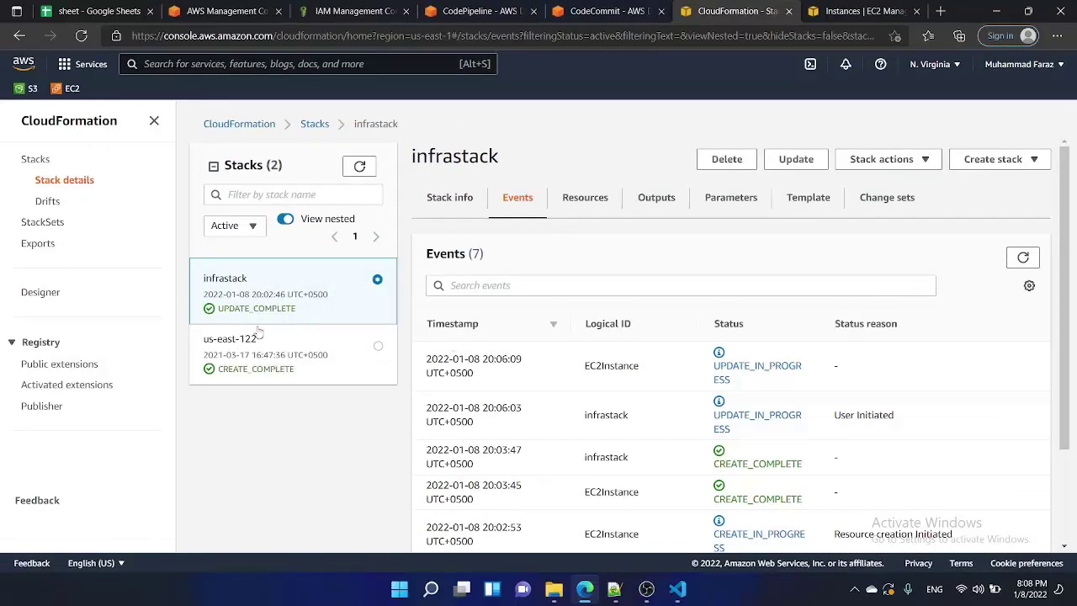
Return to infra-automation-pipeline and reload the page to check the Deploy stage's status
click(602, 11)
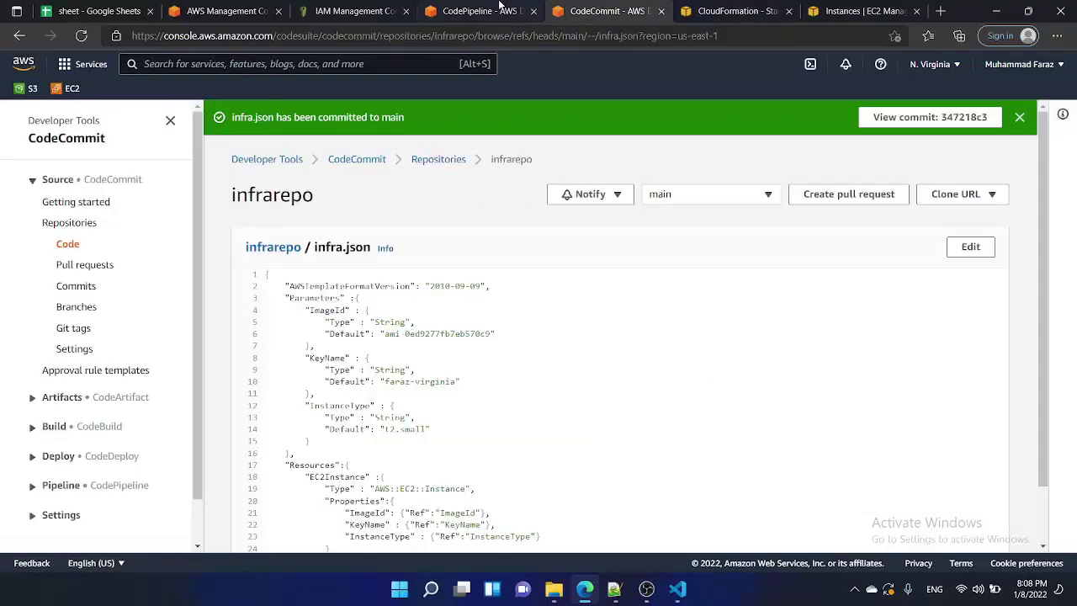
click(437, 11)
scroll(403, 313, down, 1)
scroll(401, 320, down, 1)
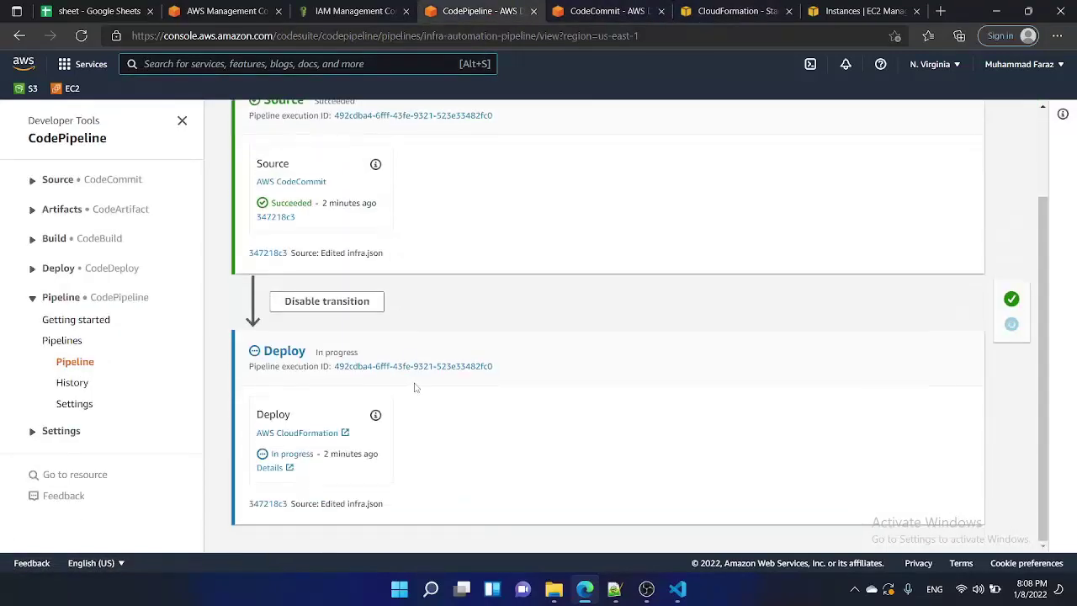
click(82, 38)
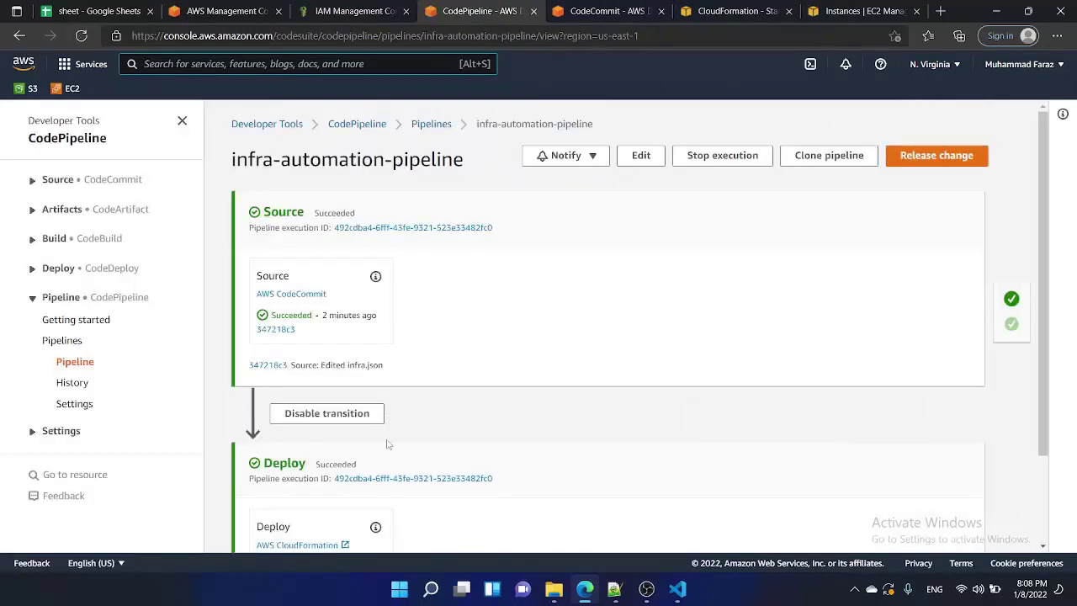
scroll(380, 453, down, 2)
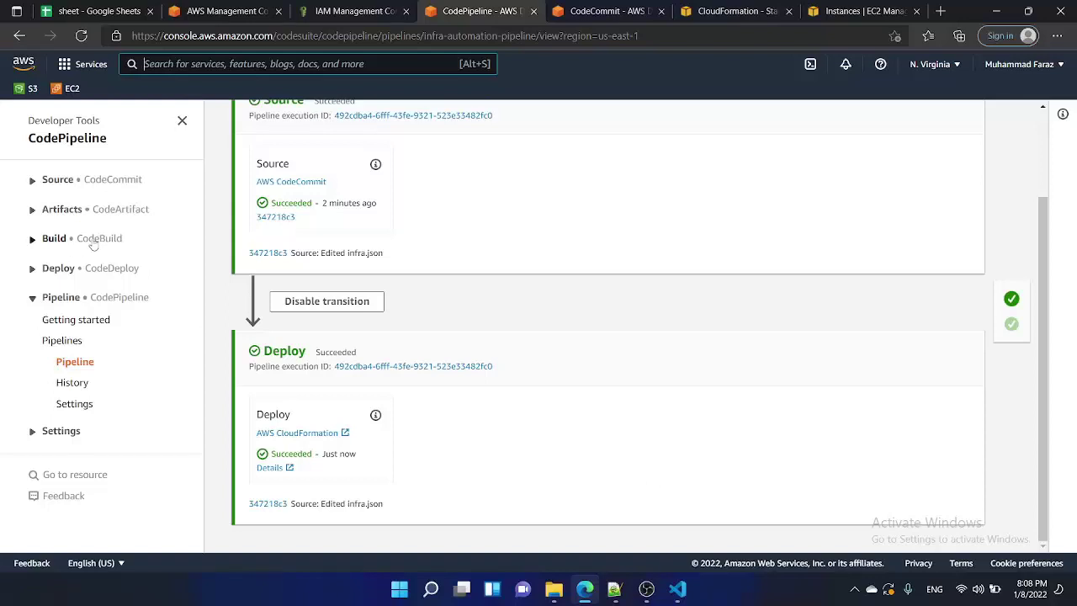
click(57, 179)
click(57, 179)
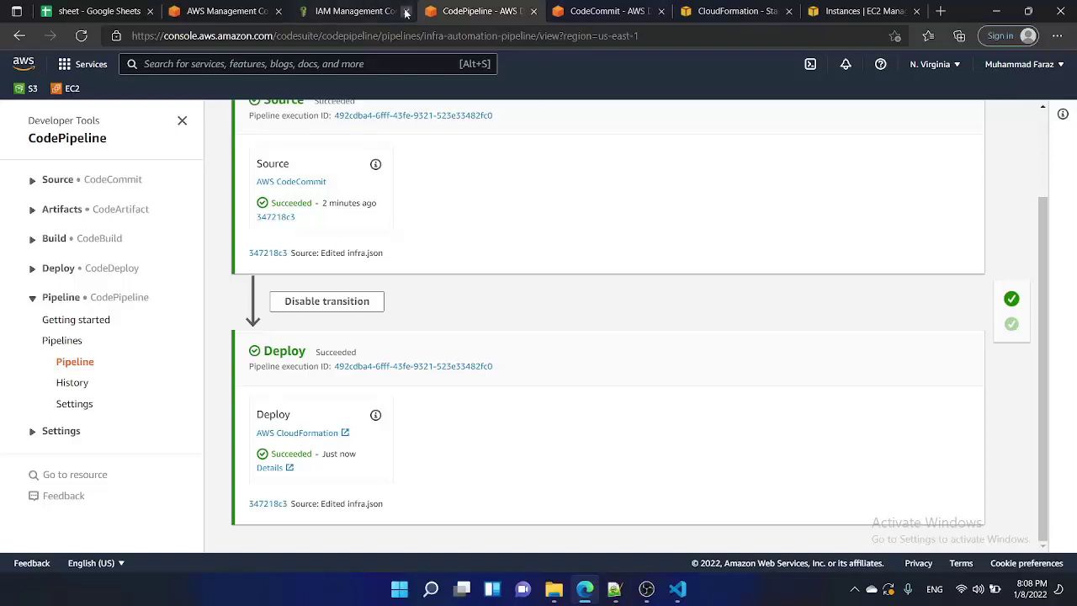
Review the InstanceType parameter and its default value in infra.json in the infrarepo repository
click(610, 11)
scroll(379, 375, down, 1)
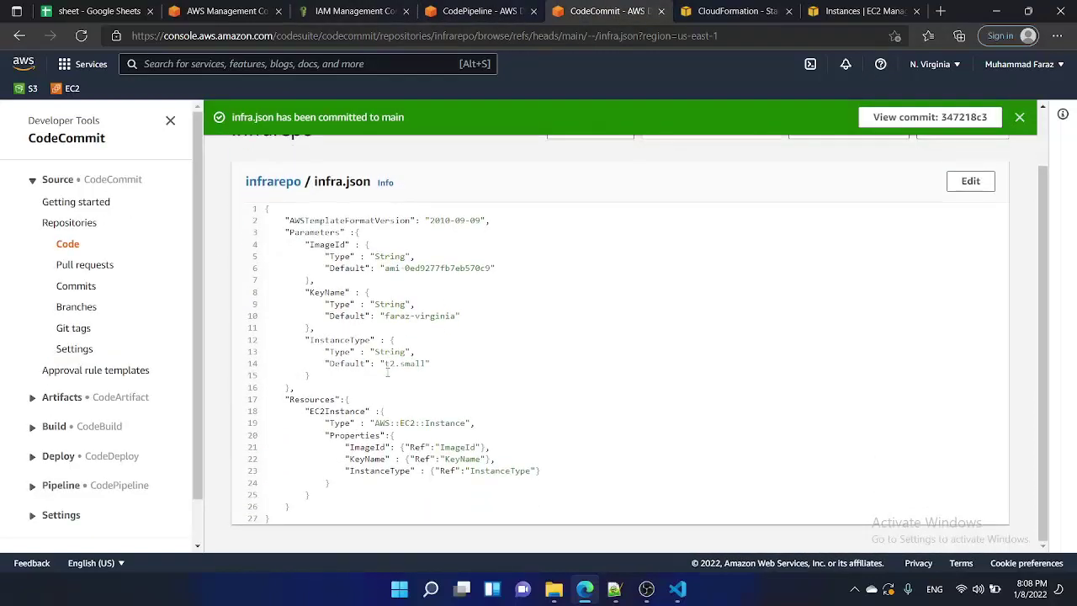
drag(327, 362, 431, 363)
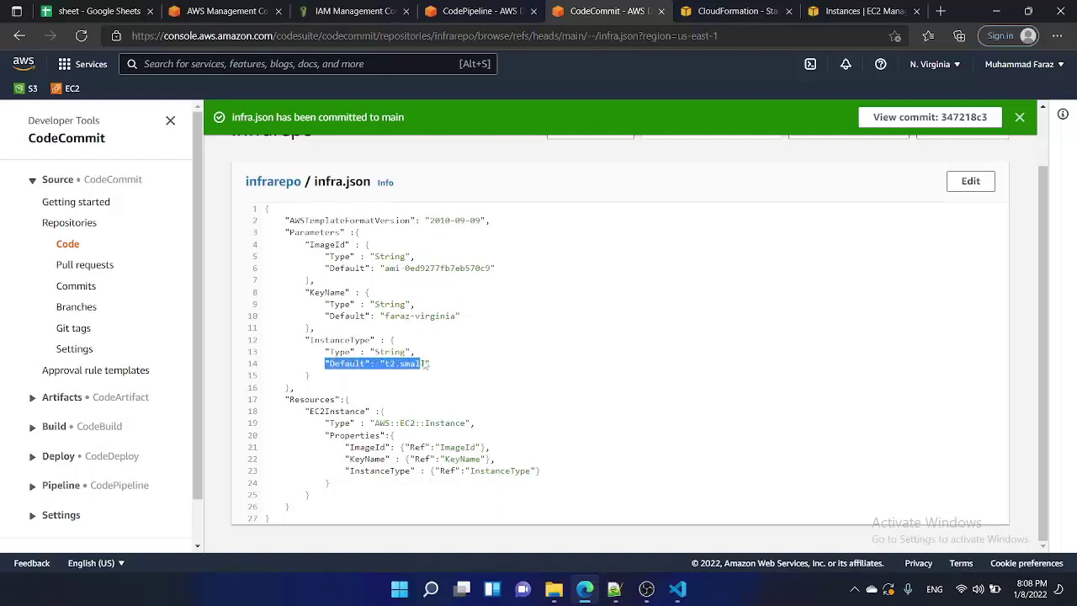
click(431, 363)
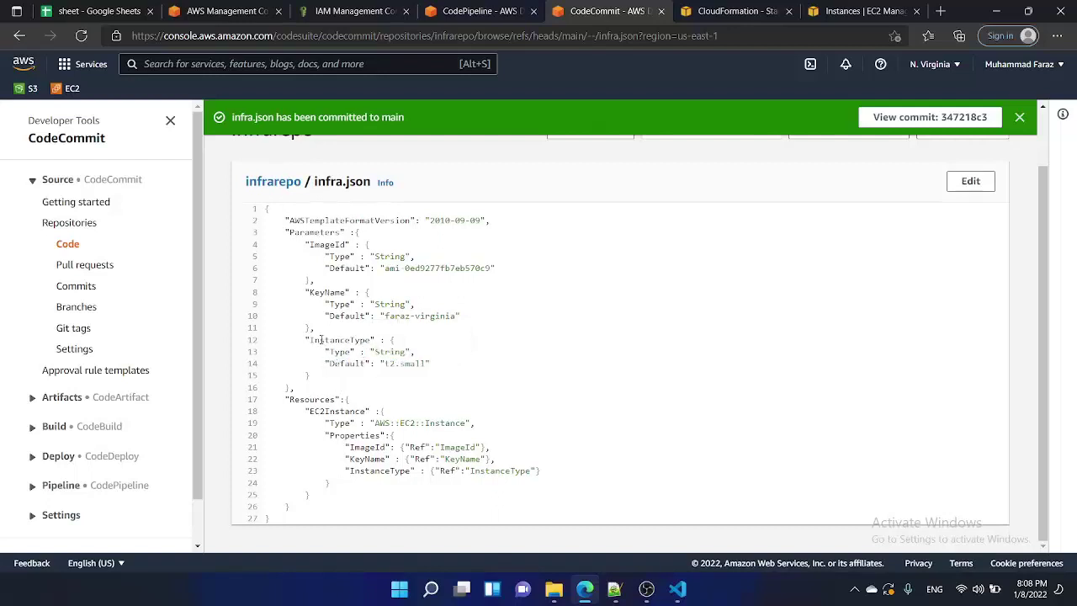
double_click(321, 339)
triple_click(330, 341)
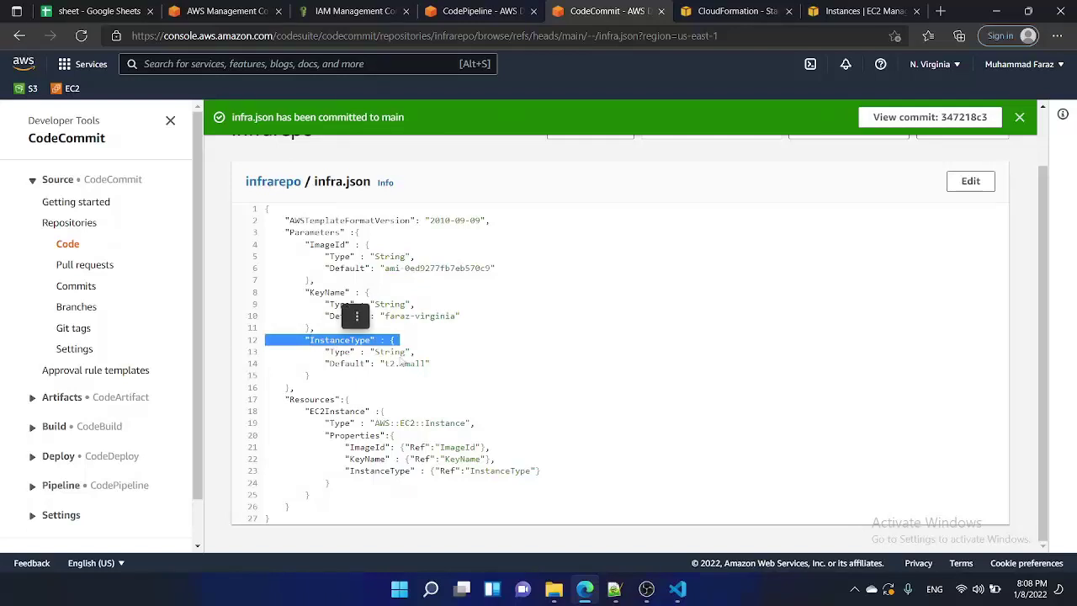
click(403, 363)
double_click(330, 341)
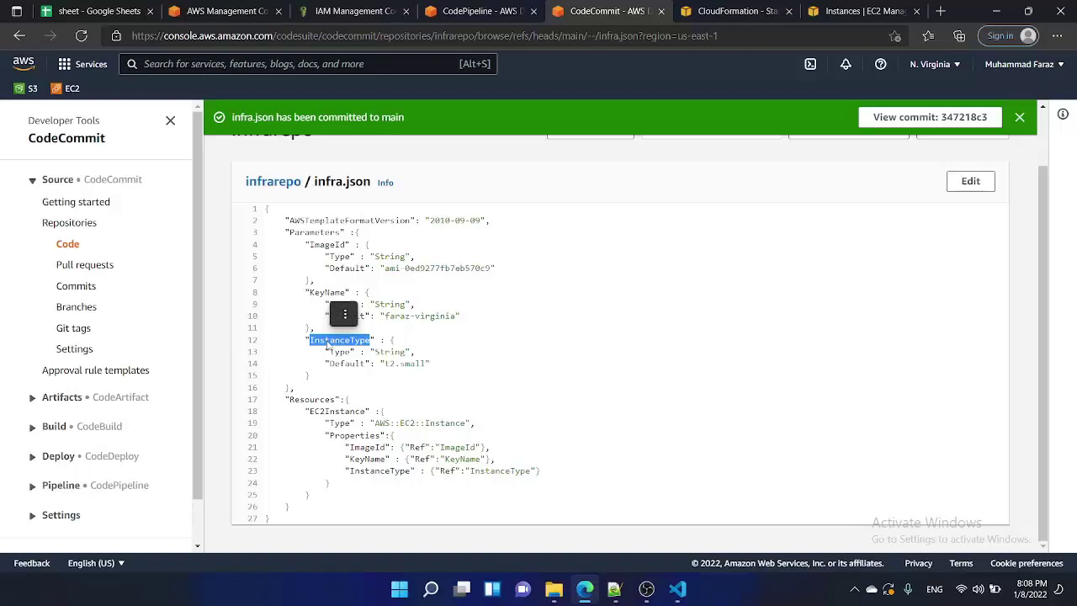
Edit infra-automation-pipeline's Deploy stage, open its CloudFormation Deploy action for editing and expand the advanced settings
click(480, 11)
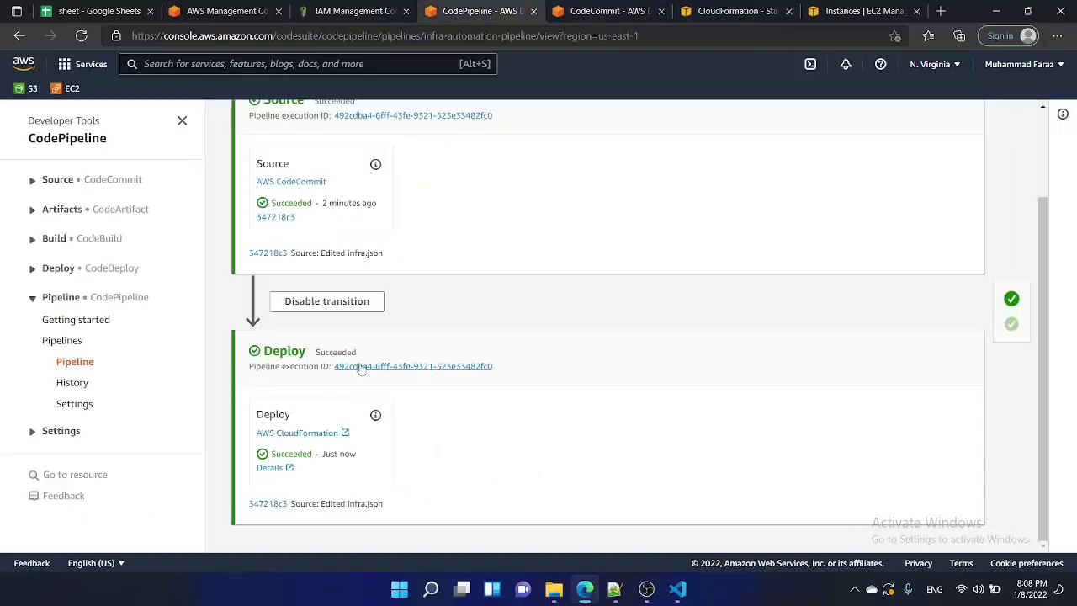
scroll(788, 337, up, 2)
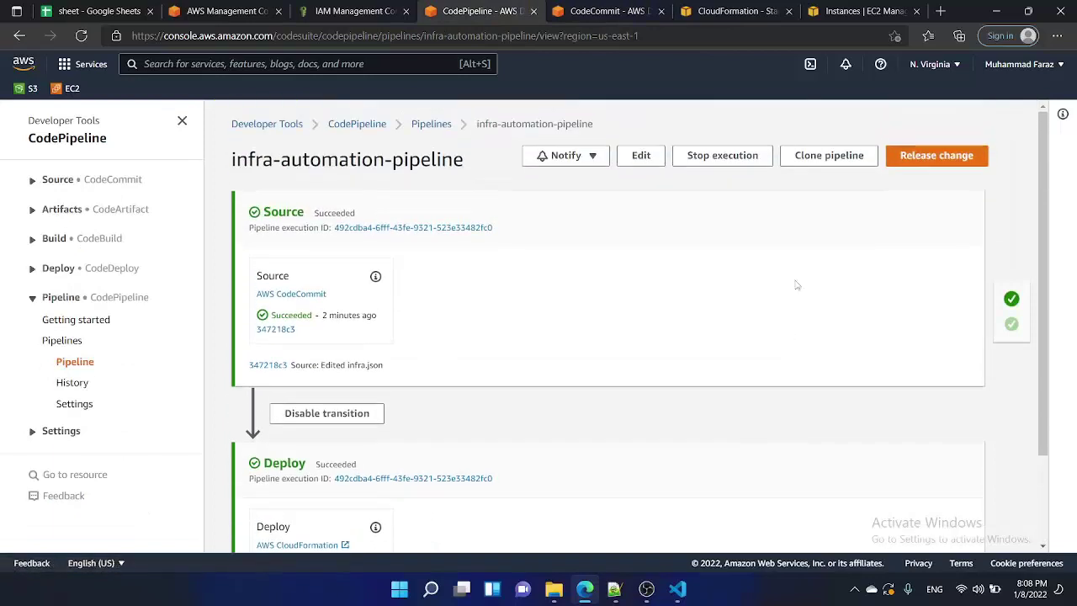
click(642, 153)
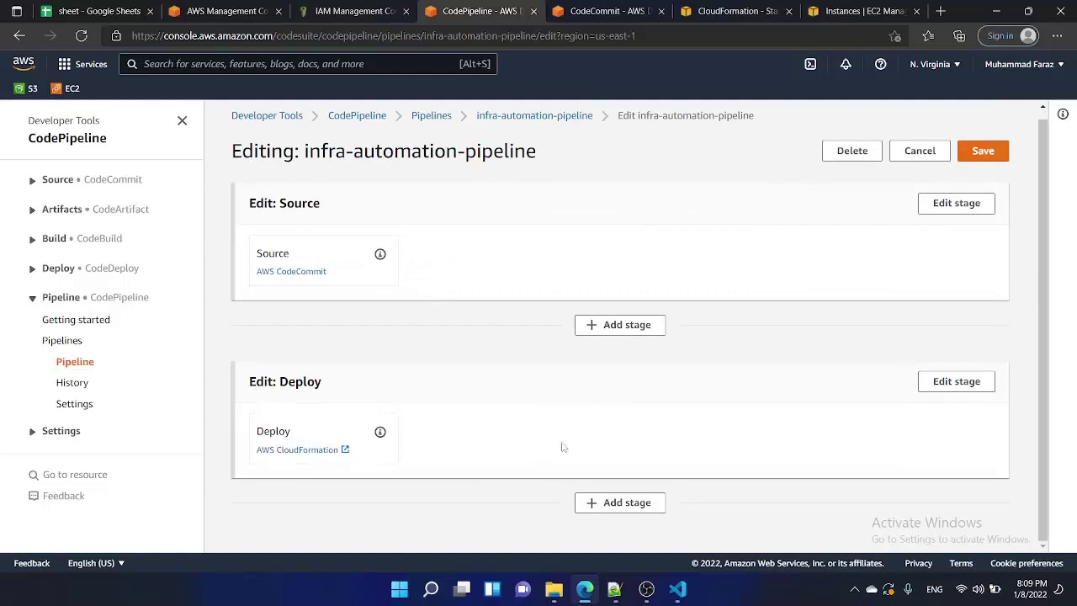
click(942, 386)
scroll(449, 392, down, 1)
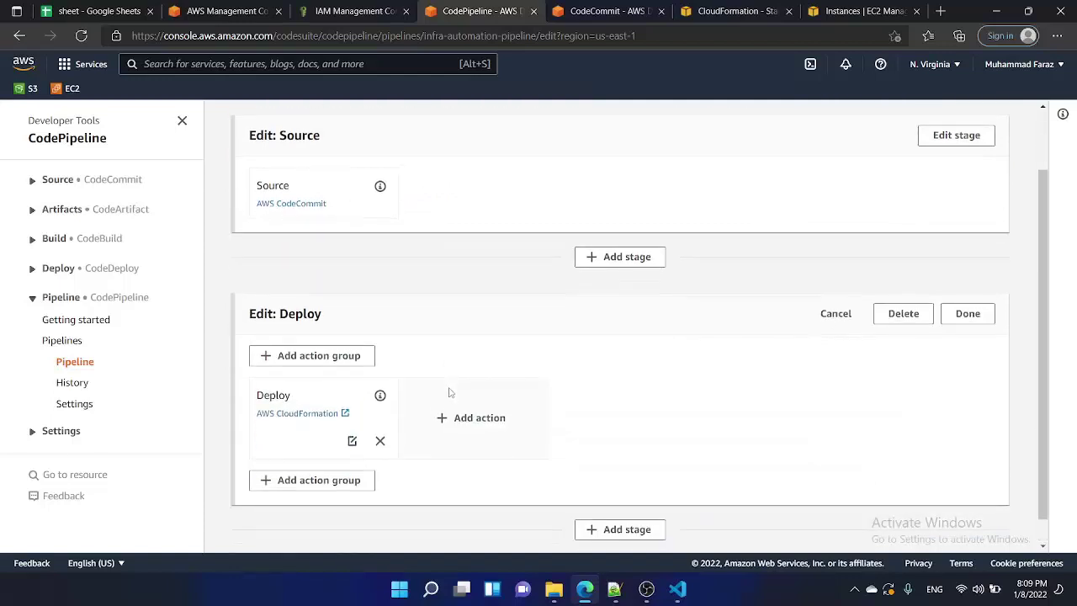
click(351, 442)
scroll(314, 402, down, 5)
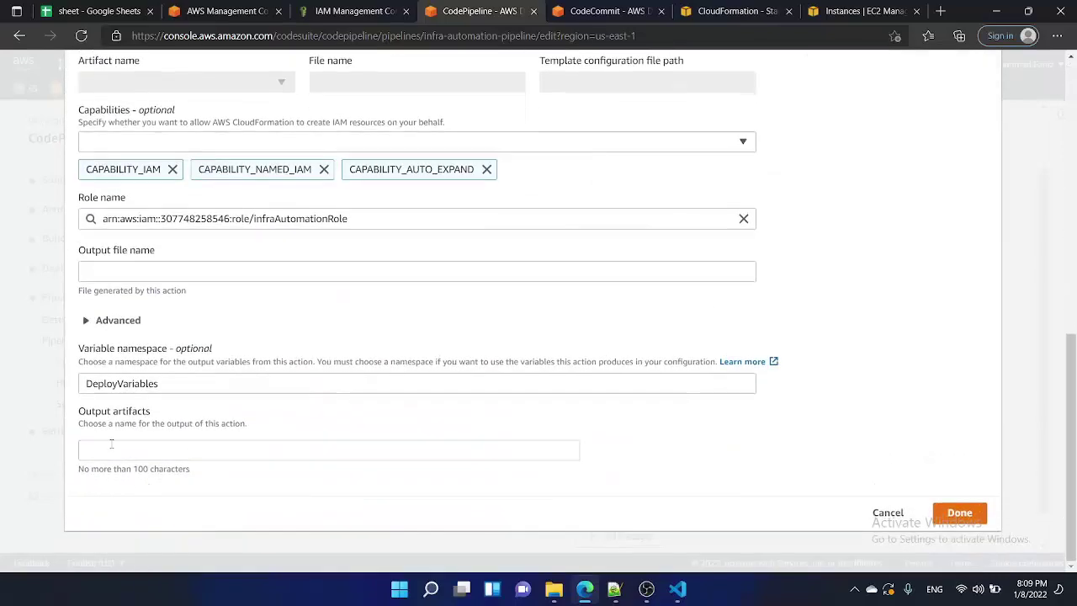
click(120, 320)
Copy the sample { "parameterName": "value" } into the Deploy action's parameter overrides
triple_click(205, 416)
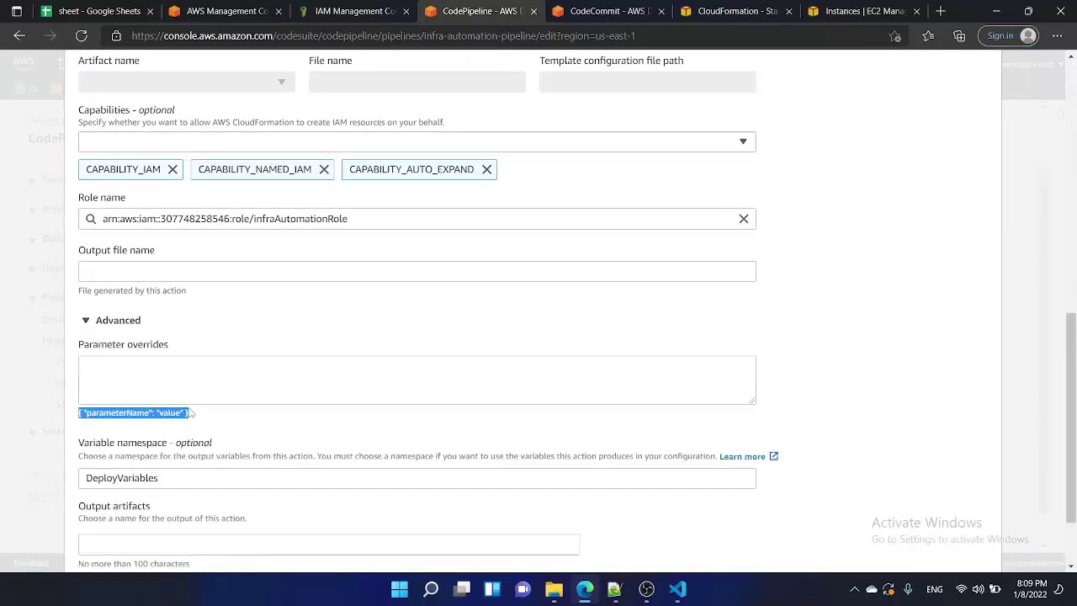
click(156, 390)
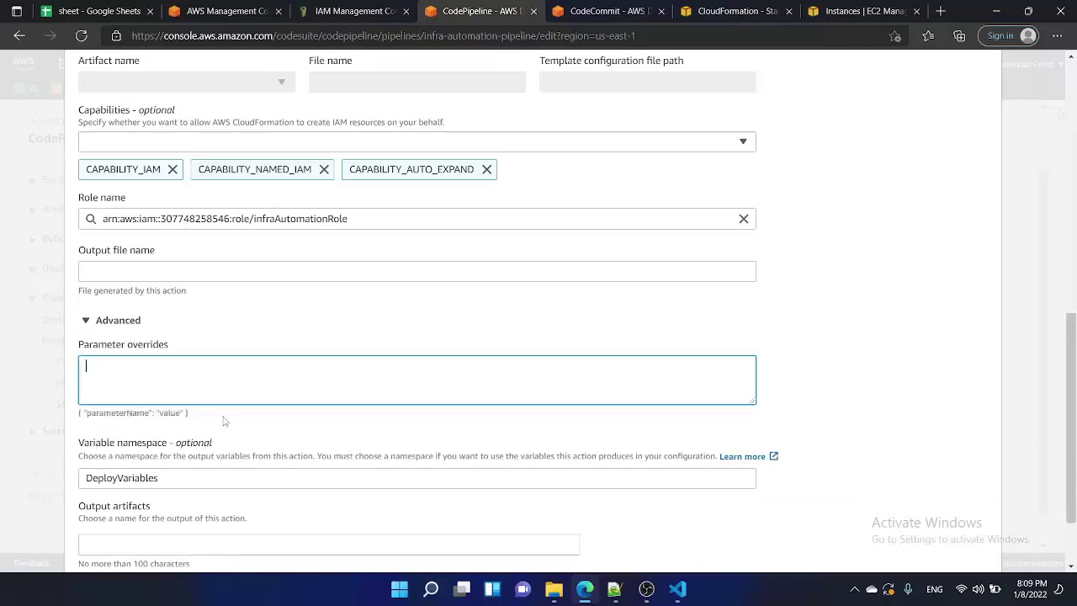
drag(224, 421, 78, 419)
key(ctrl+c)
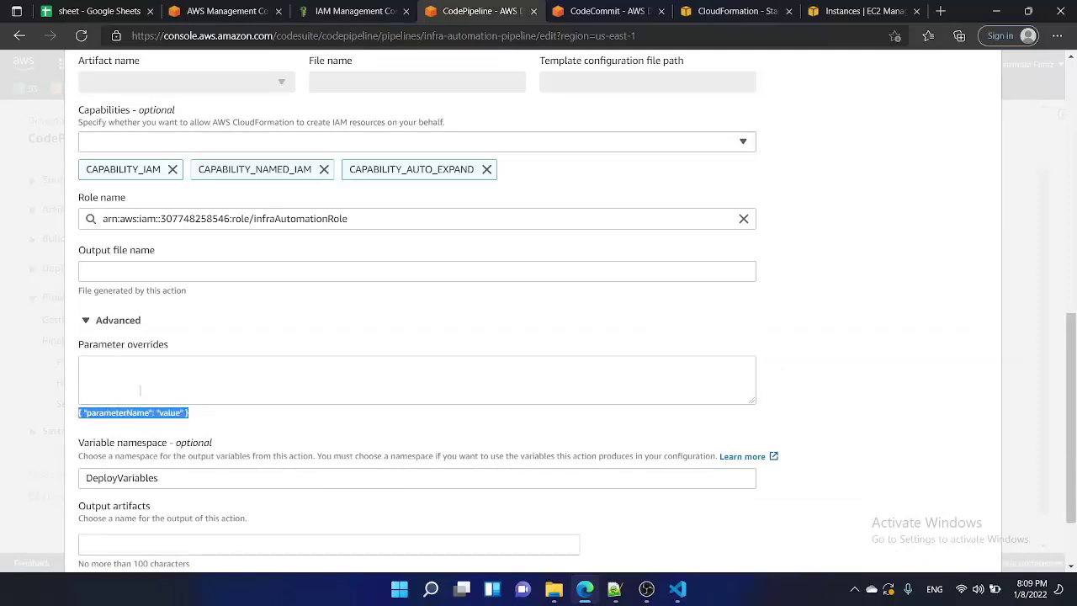
click(139, 389)
key(ctrl+v)
Replace the placeholders in the parameter overrides so they read { "InstanceType": "t2.micro" }
double_click(131, 367)
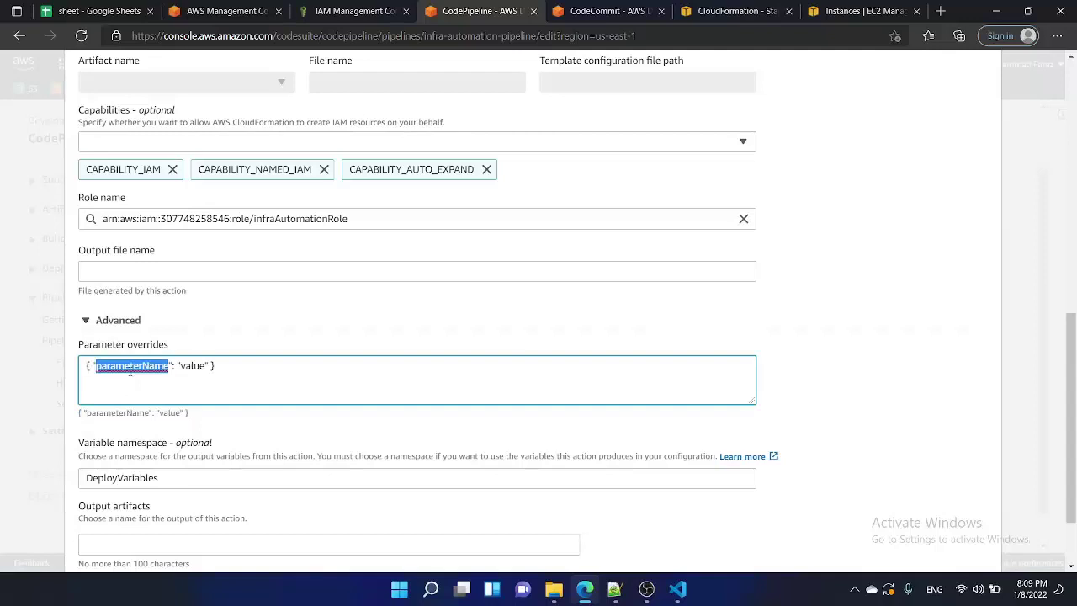
text(Instance)
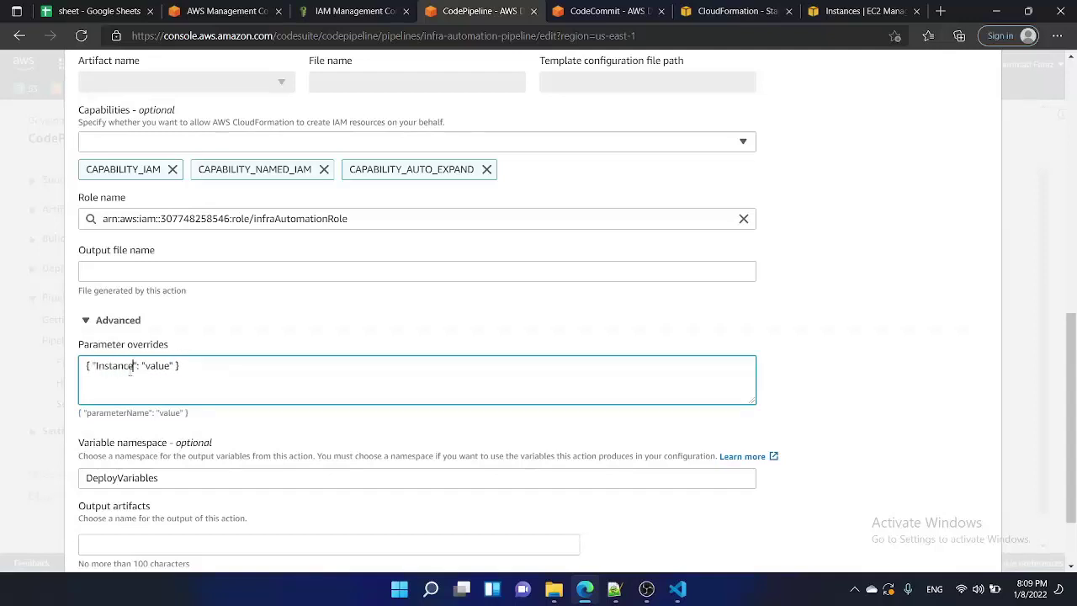
text(Tyep)
key(BackSpace)
key(BackSpace)
text(pe)
key(End)
double_click(179, 366)
text(t2.micro)
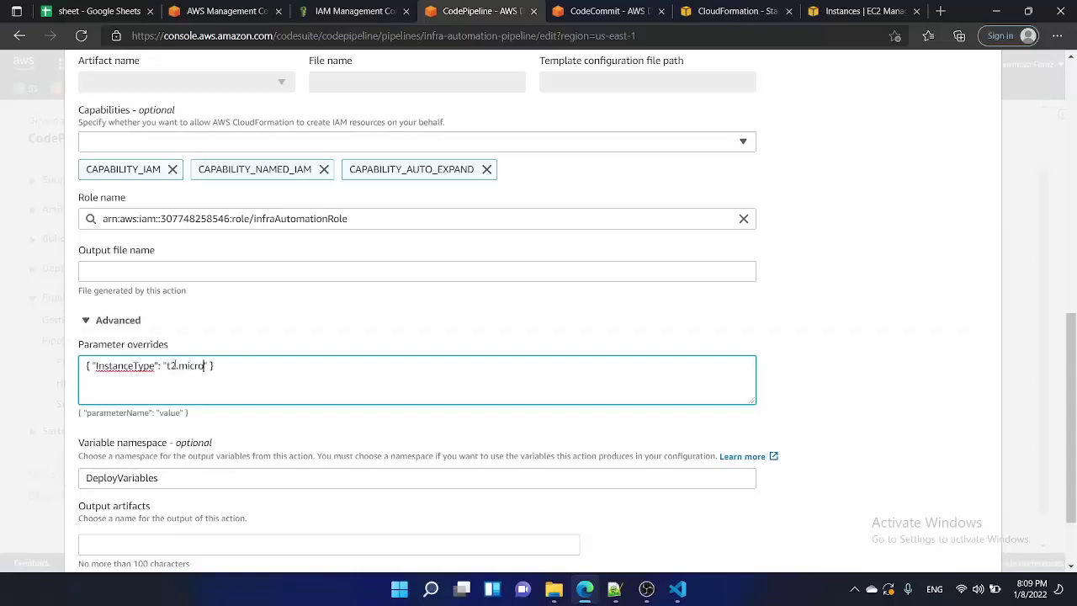
triple_click(107, 367)
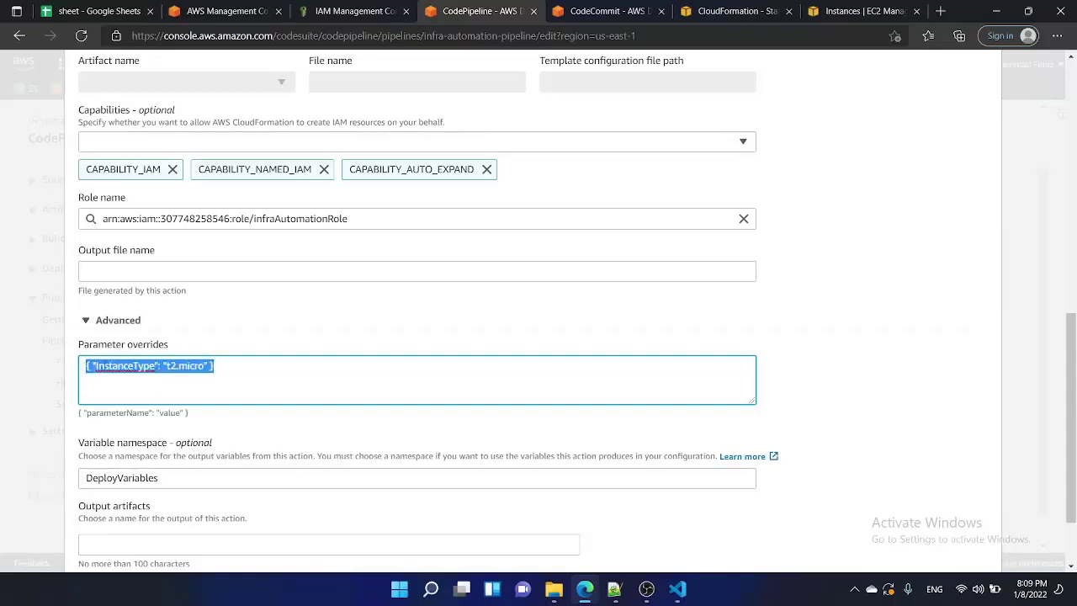
double_click(107, 366)
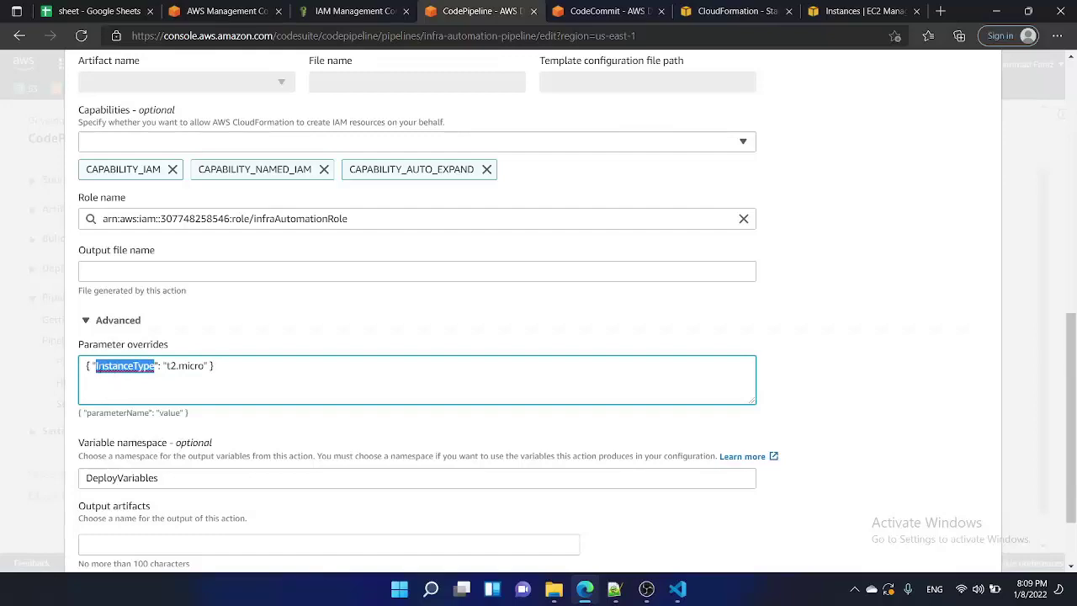
scroll(135, 368, down, 2)
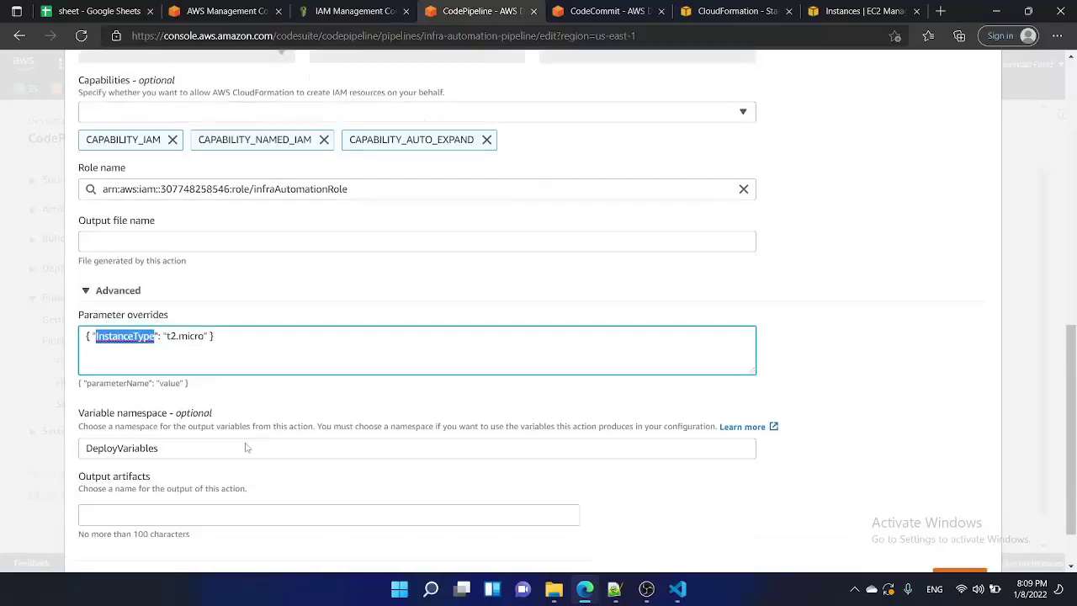
Finish editing the Deploy action and save the changes to infra-automation-pipeline
click(960, 513)
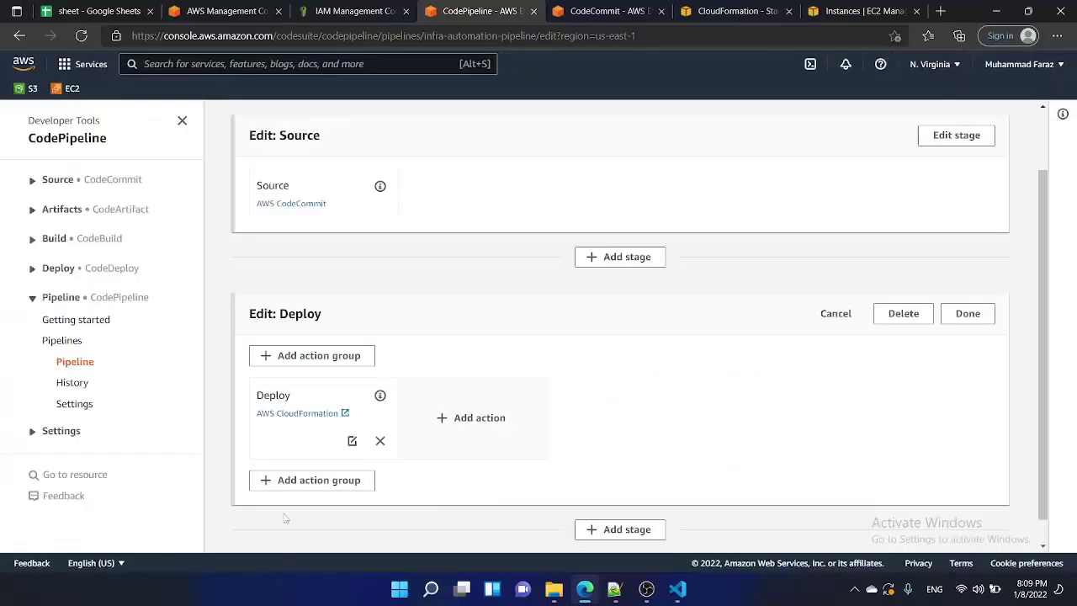
scroll(862, 423, up, 2)
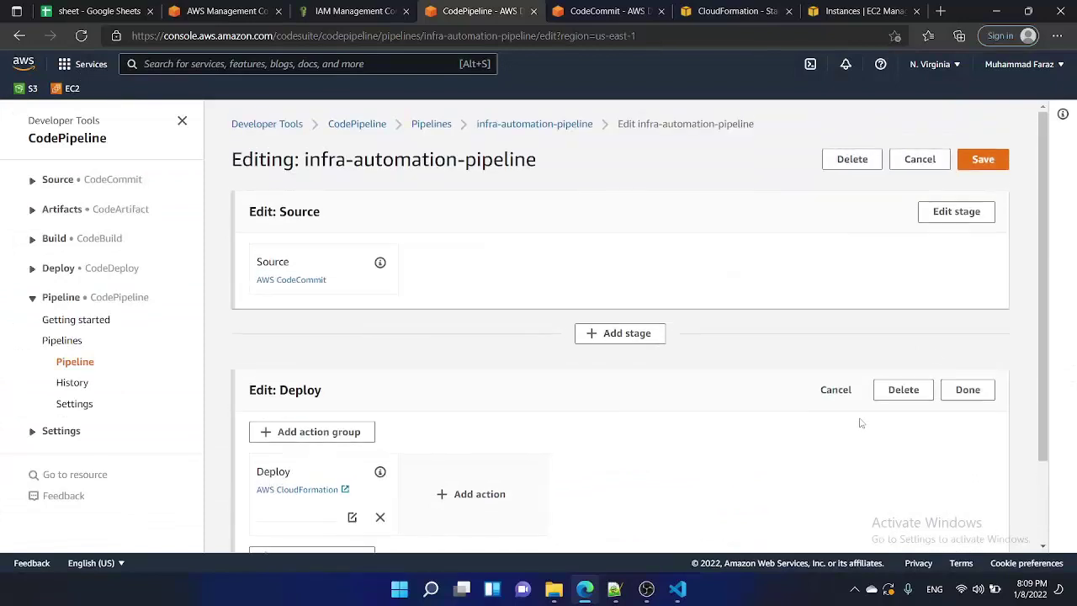
click(985, 160)
click(708, 359)
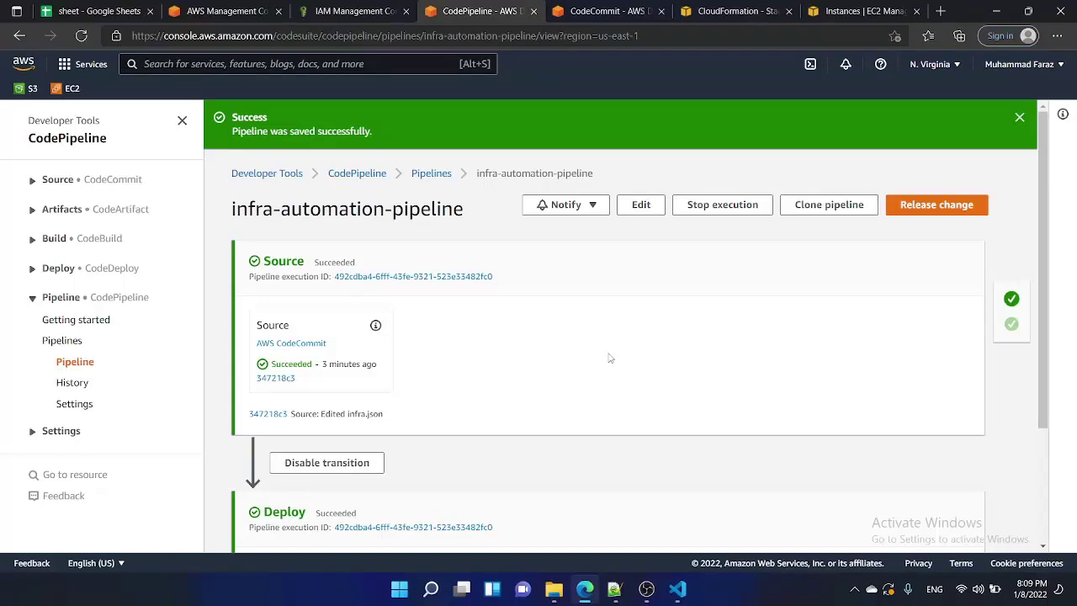
Release the most recent change through infra-automation-pipeline after checking infra.json and the Deploy stage
click(600, 10)
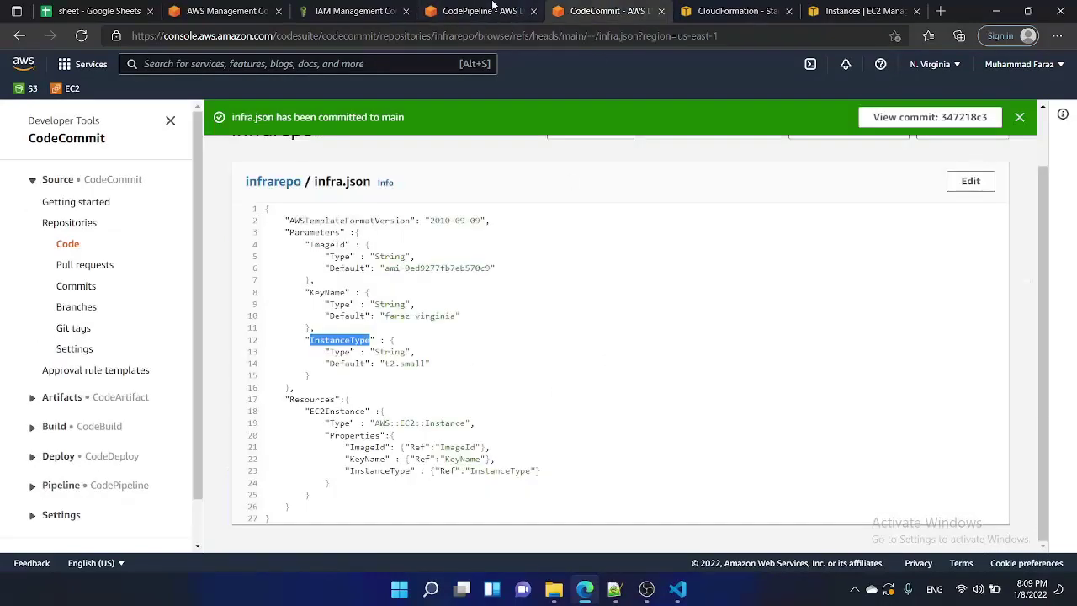
click(495, 7)
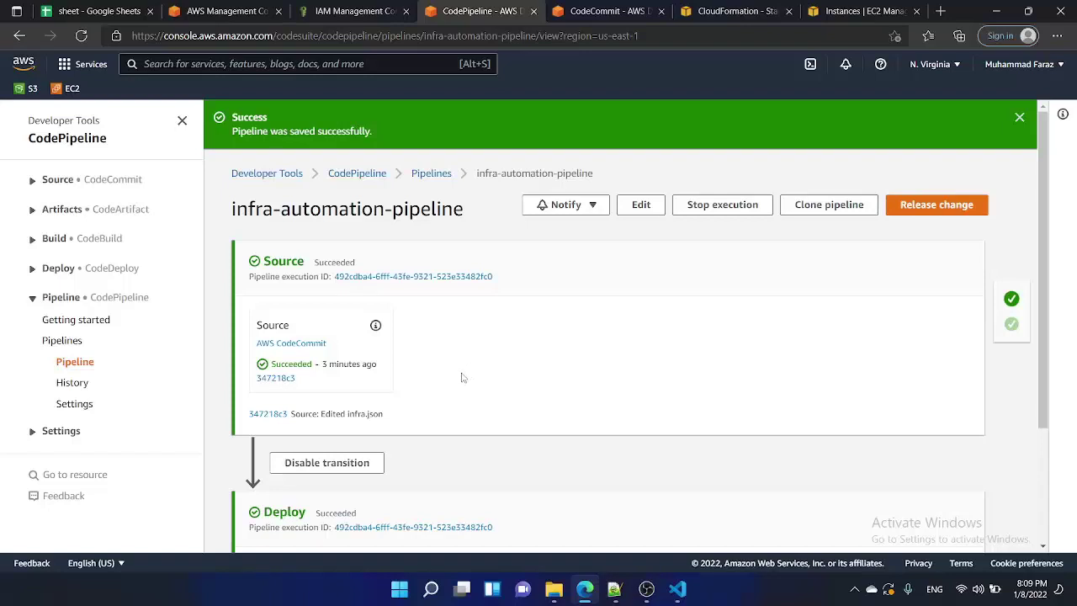
scroll(462, 378, down, 3)
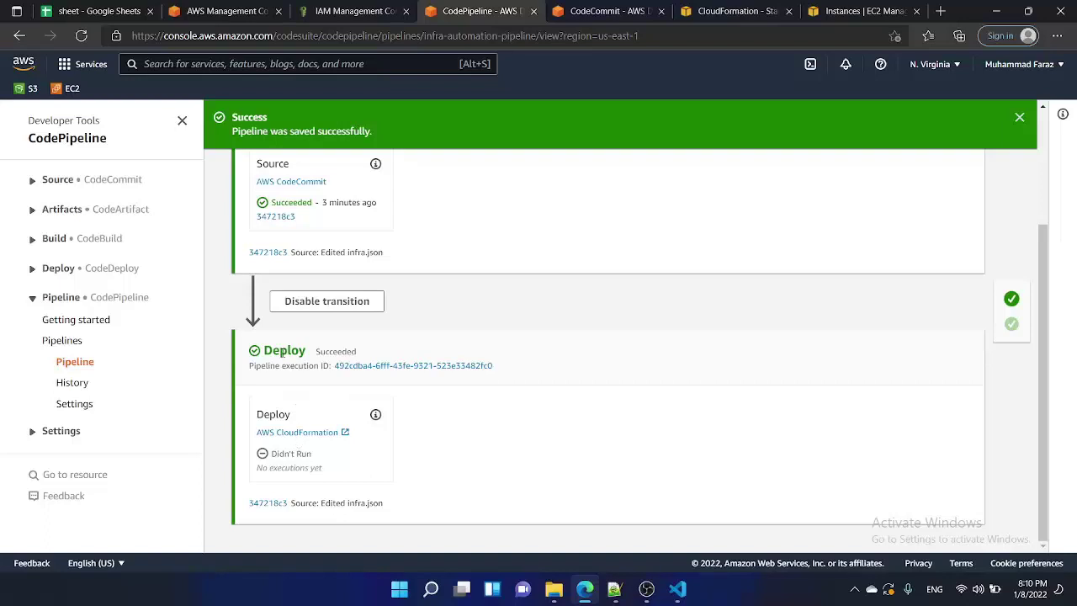
scroll(308, 353, up, 3)
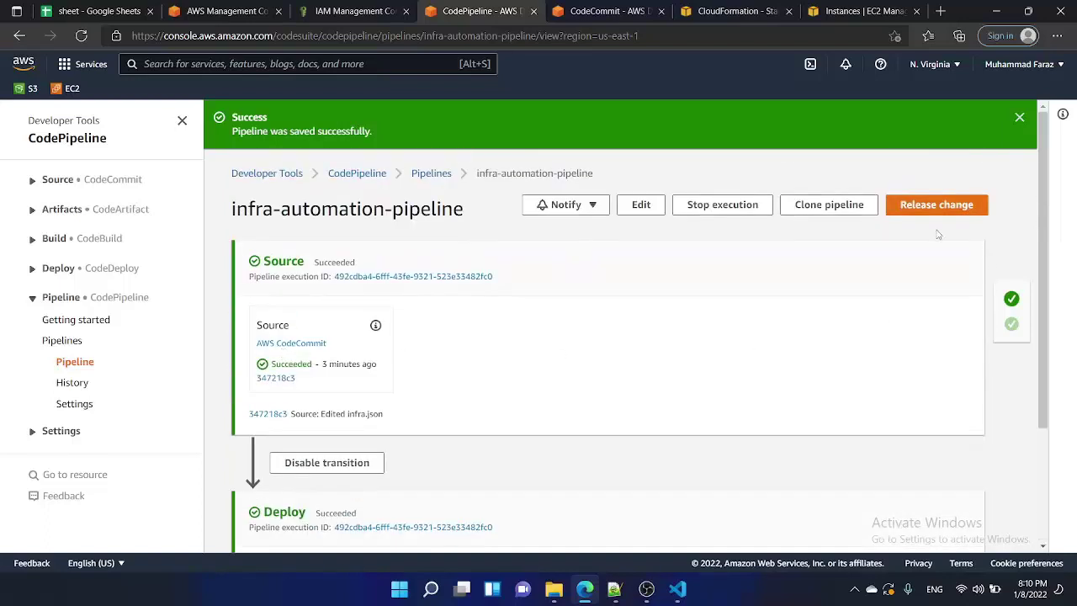
click(930, 204)
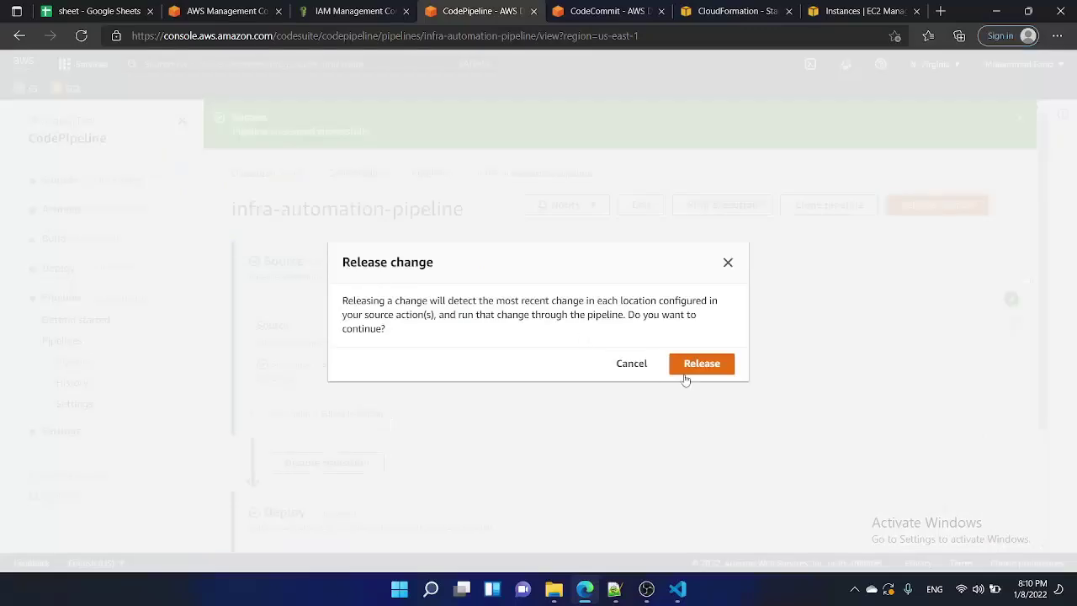
click(697, 365)
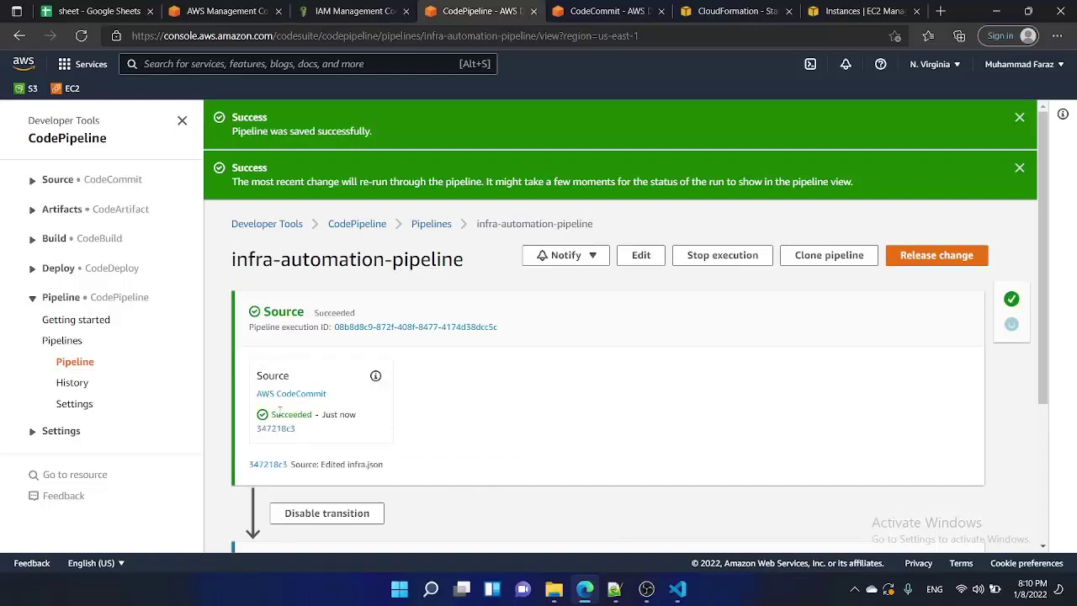
Check the Deploy stage of the new pipeline run and refresh infrastack's events in CloudFormation
scroll(283, 410, down, 3)
scroll(290, 313, up, 2)
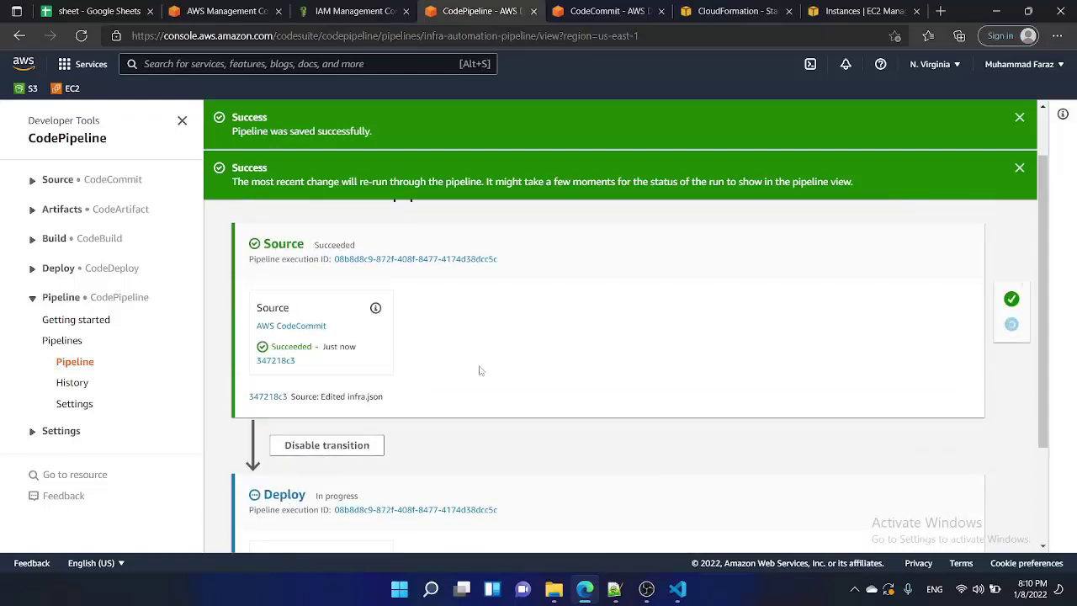
scroll(339, 419, down, 2)
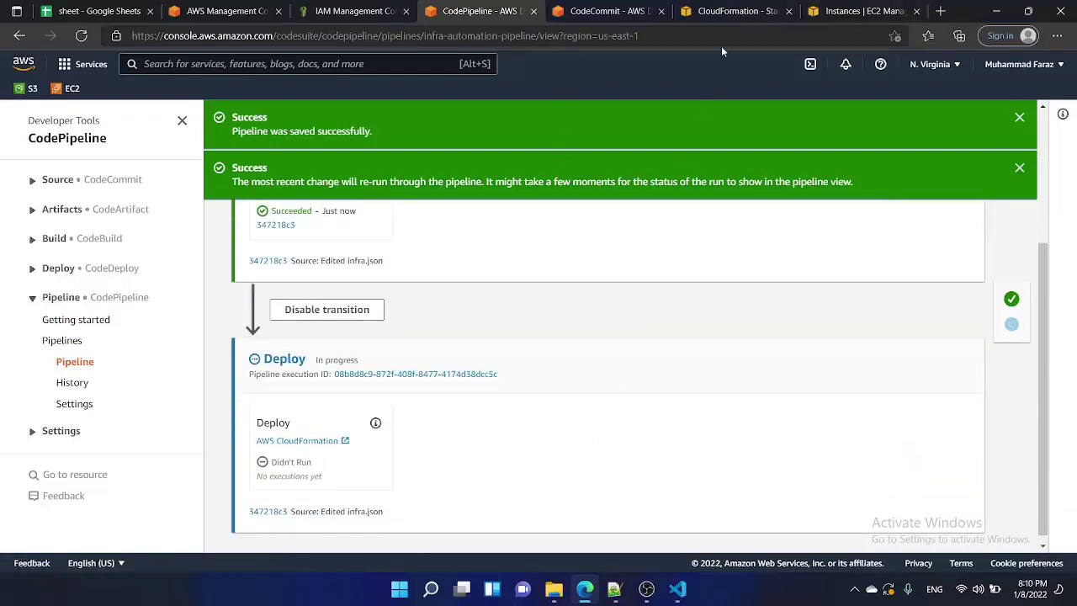
click(733, 11)
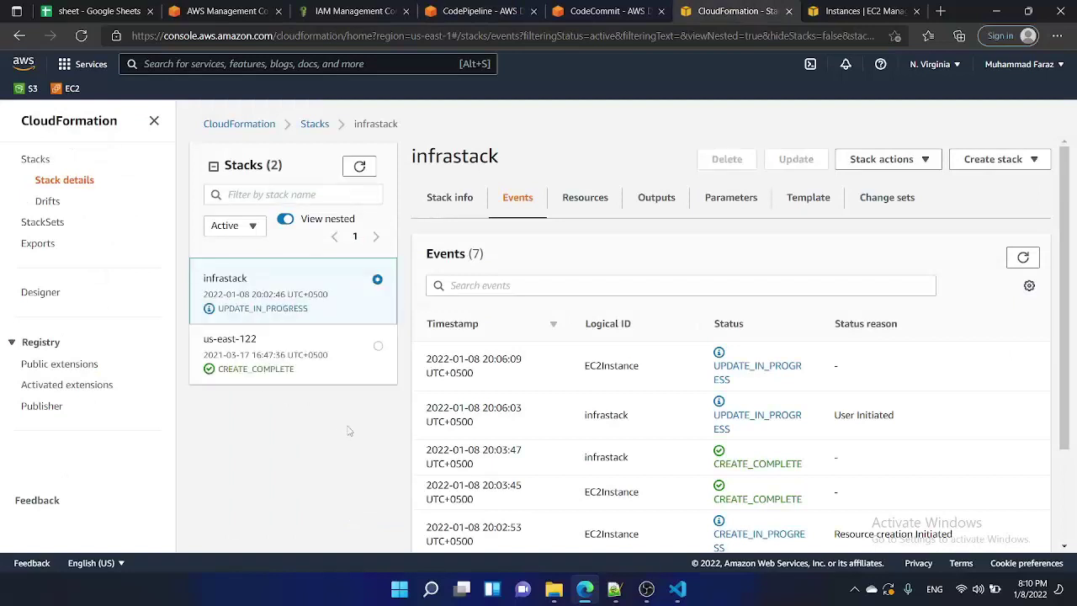
click(1024, 257)
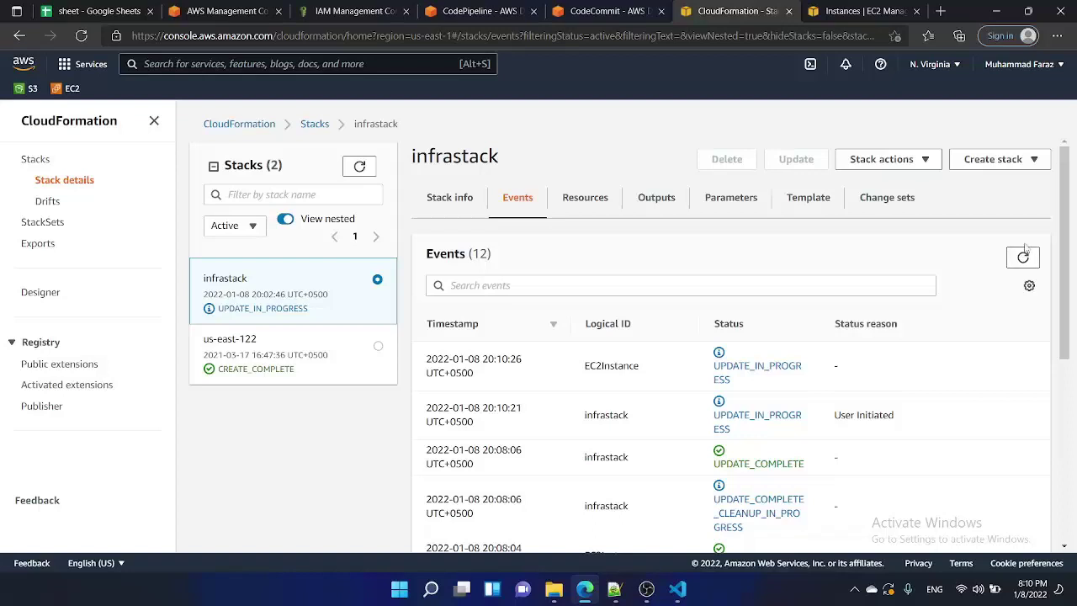
Refresh the EC2 instances list and compare the instance type with the InstanceType default in infra.json
key(ctrl+Tab)
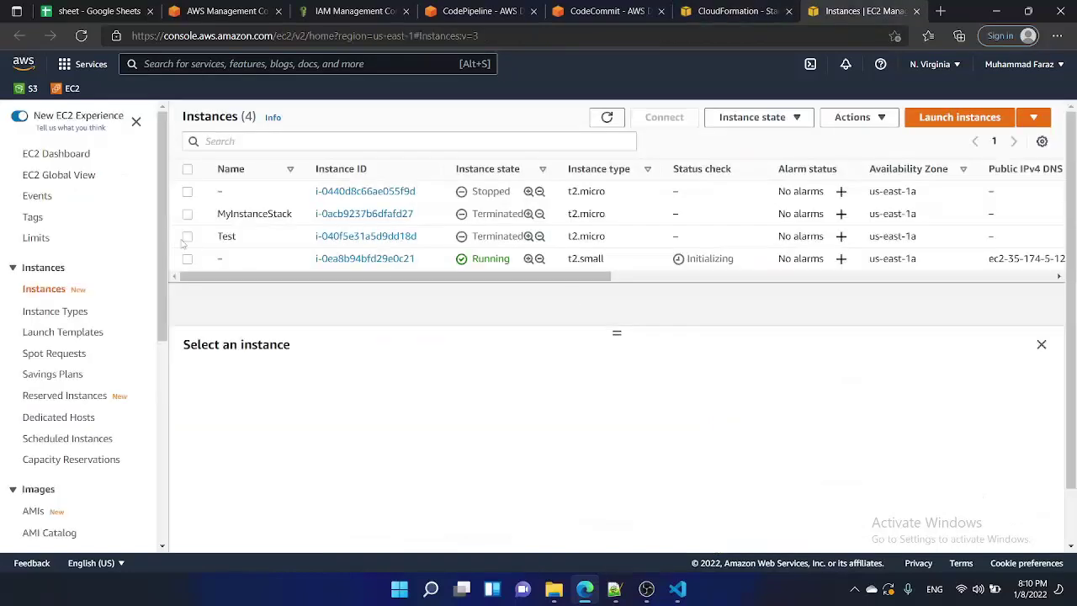
click(607, 119)
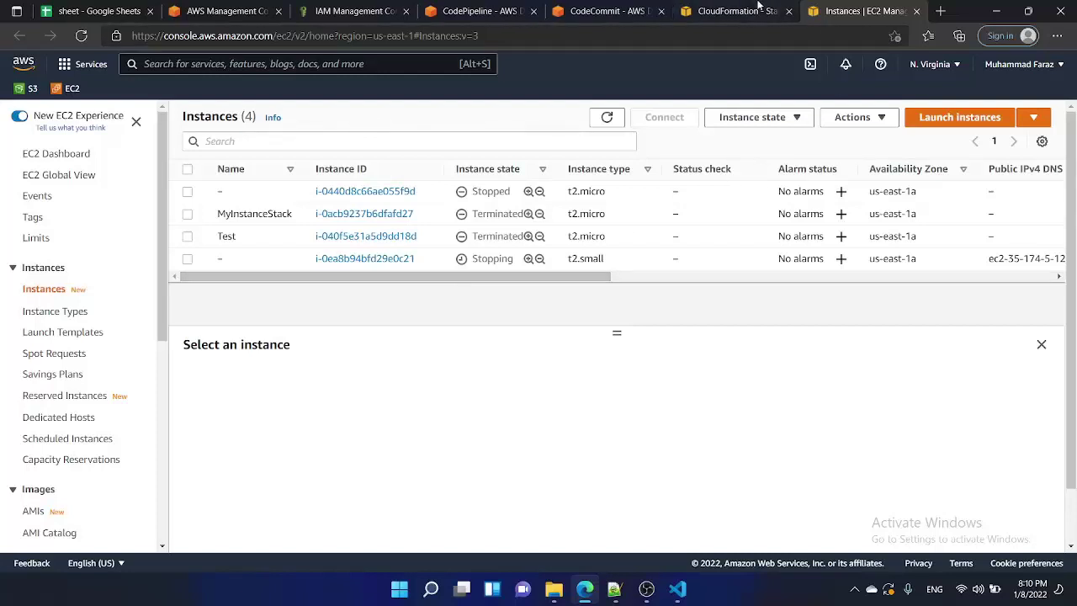
click(612, 11)
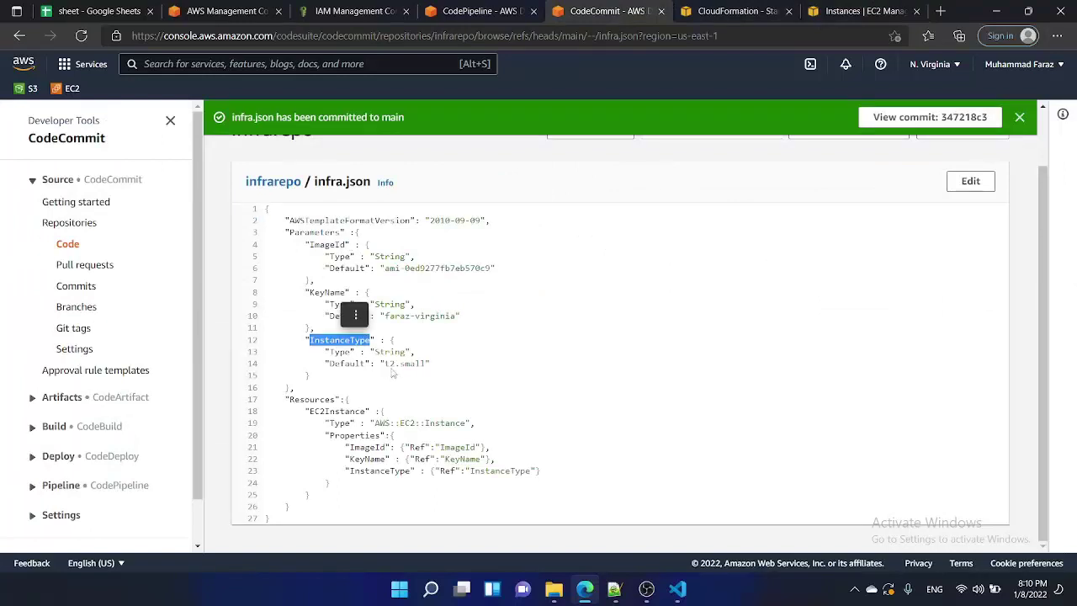
click(390, 363)
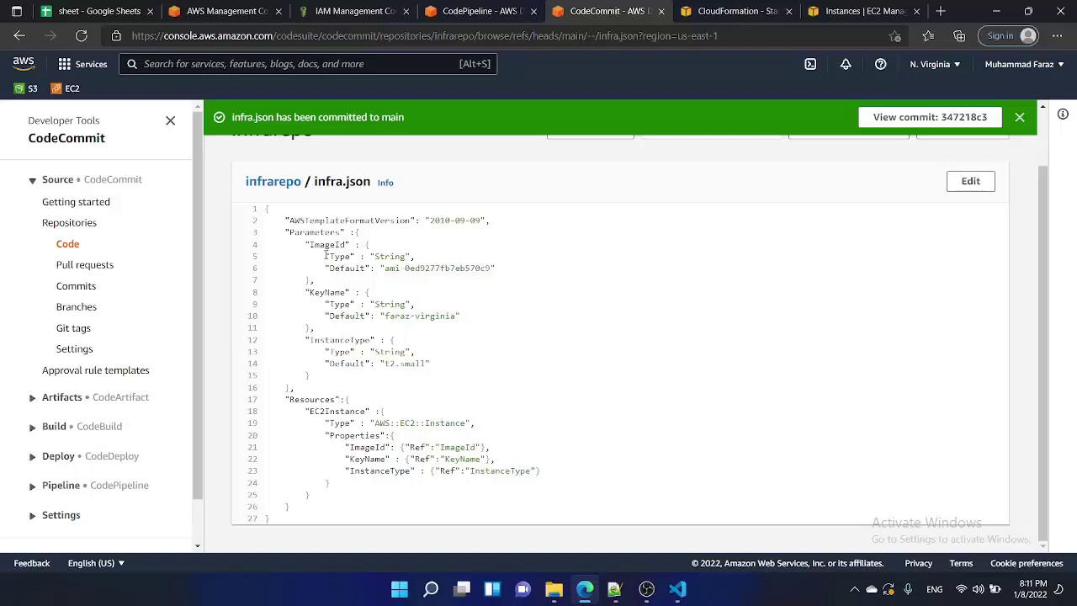
double_click(340, 340)
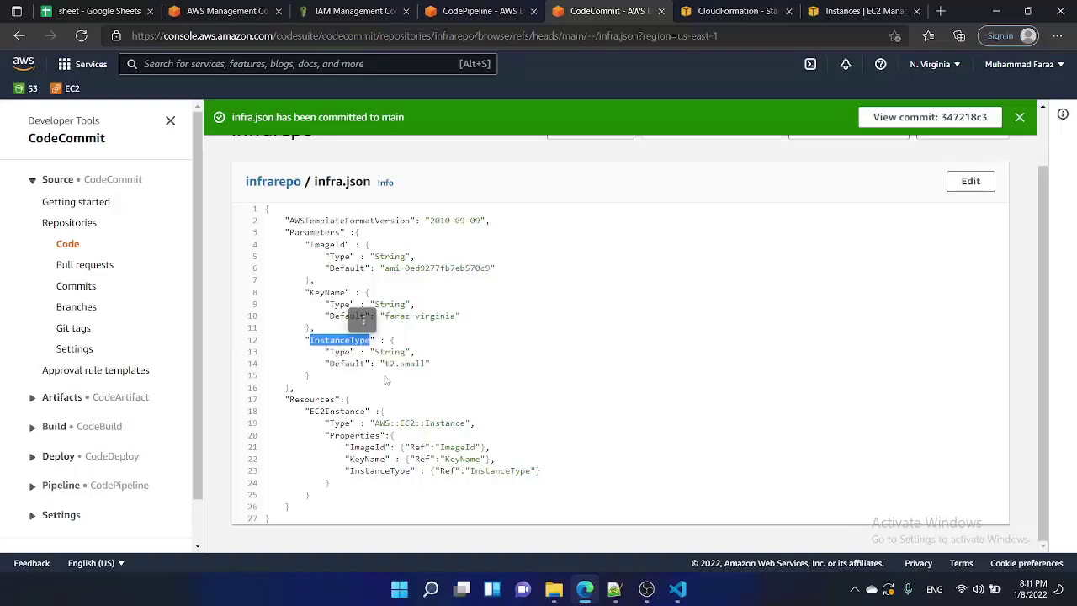
Follow the stack update by refreshing infrastack's events, the stack list and the EC2 instances list
click(734, 11)
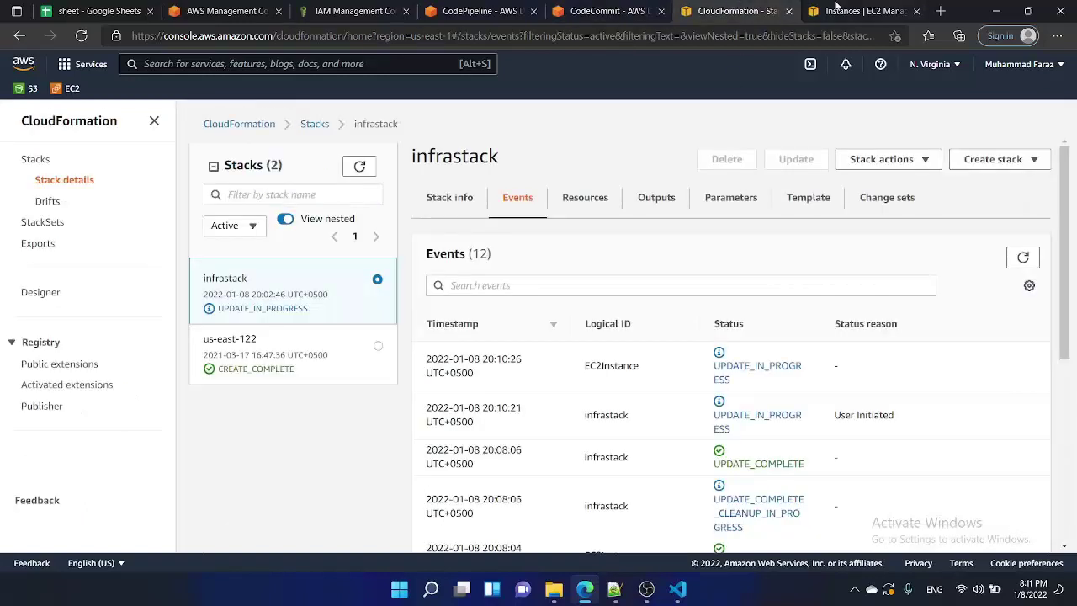
click(1022, 257)
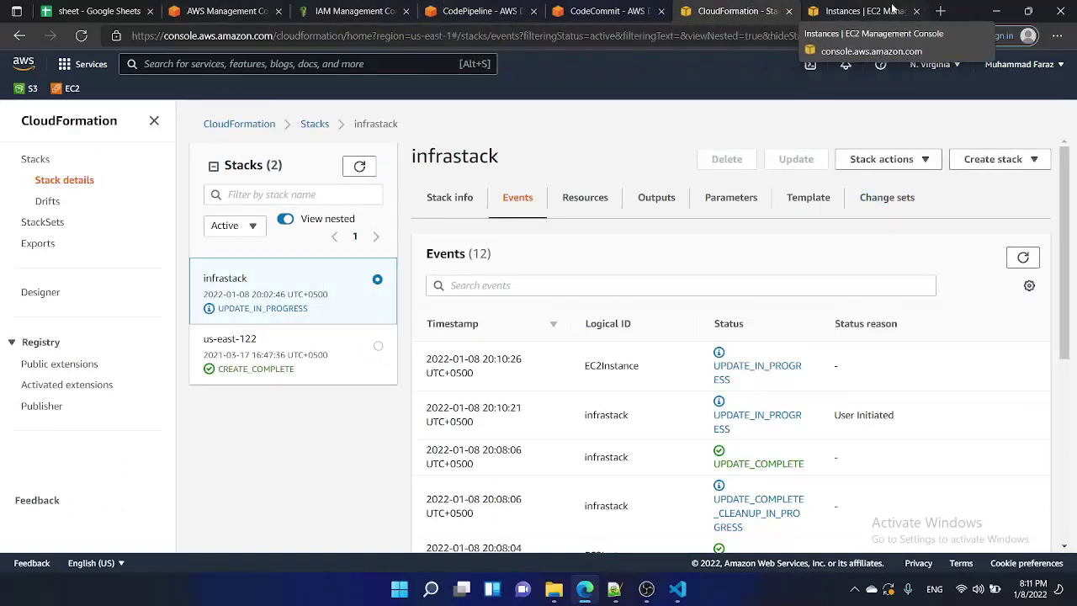
click(863, 11)
click(607, 117)
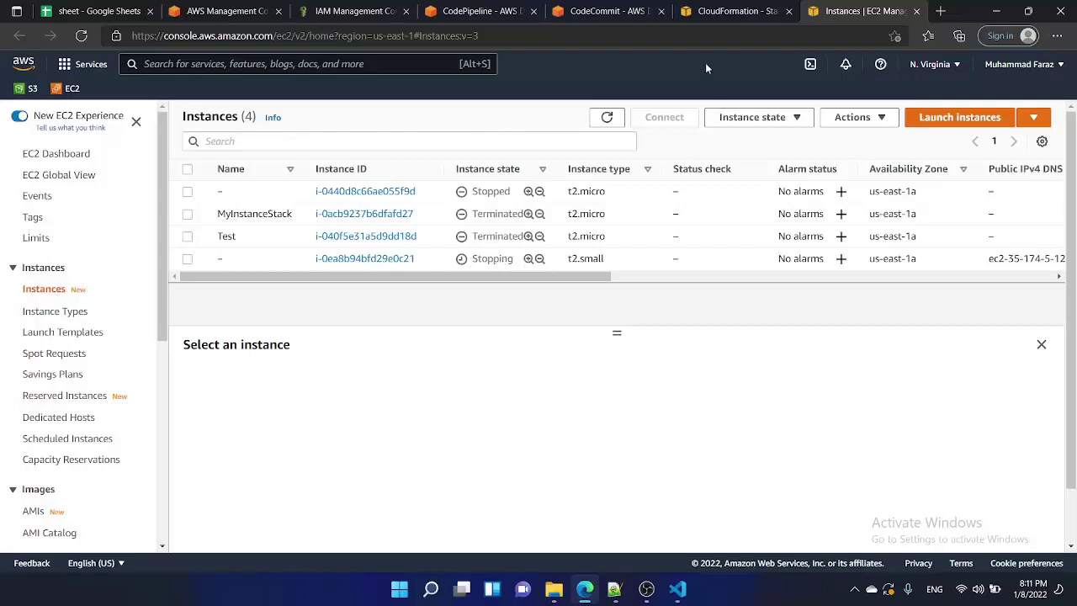
click(722, 10)
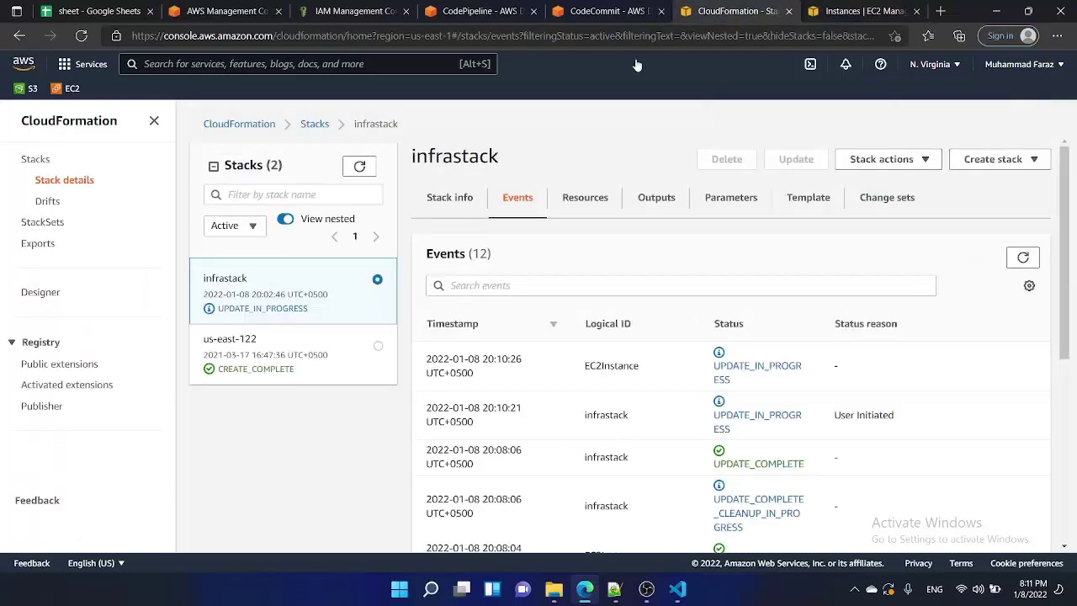
click(1023, 259)
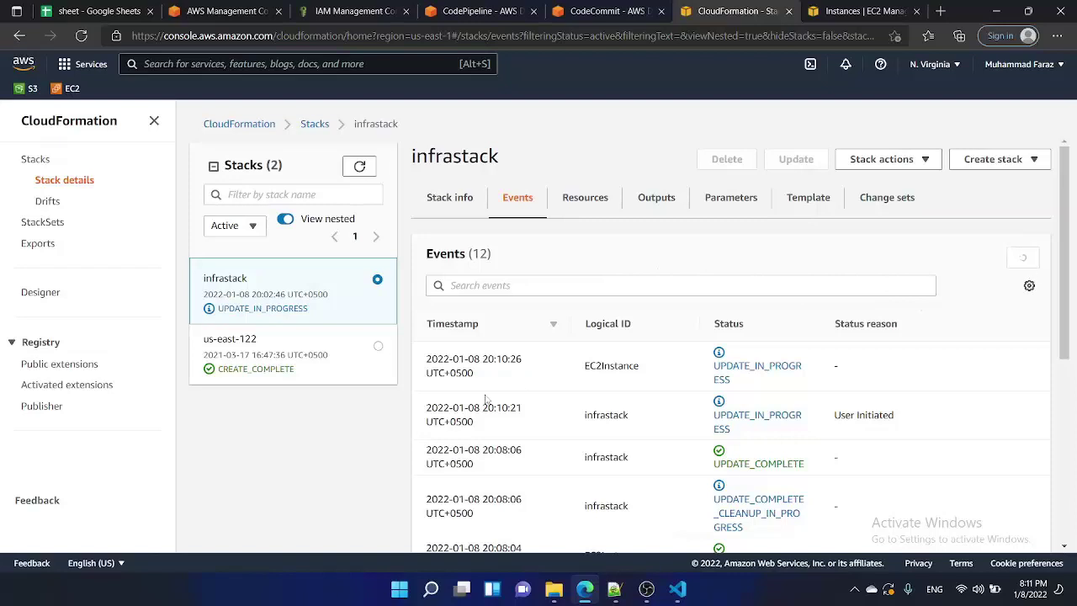
click(359, 167)
click(374, 169)
click(908, 11)
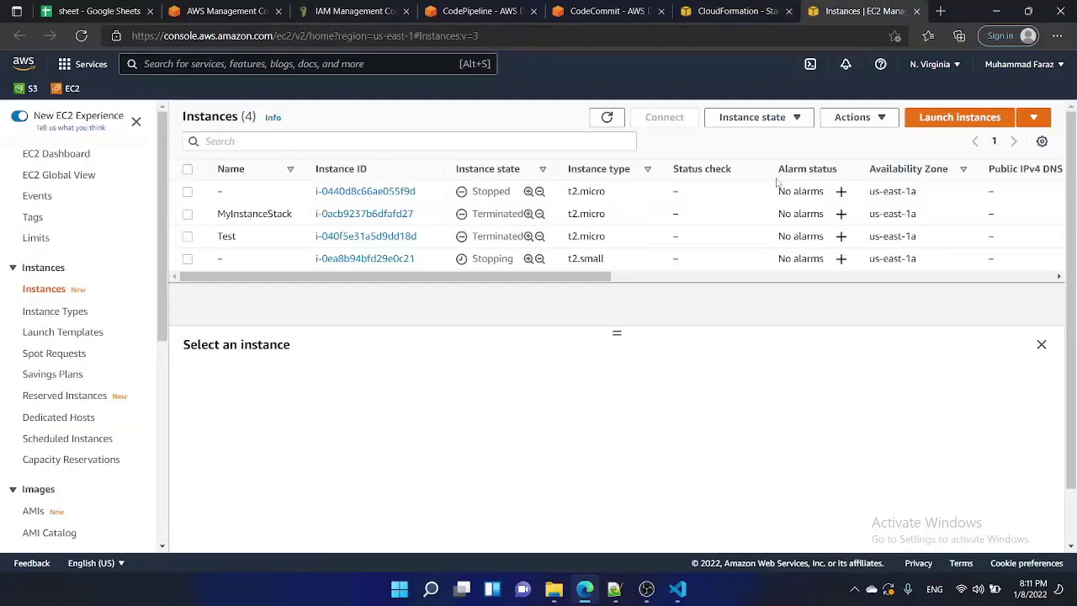
click(605, 117)
click(607, 117)
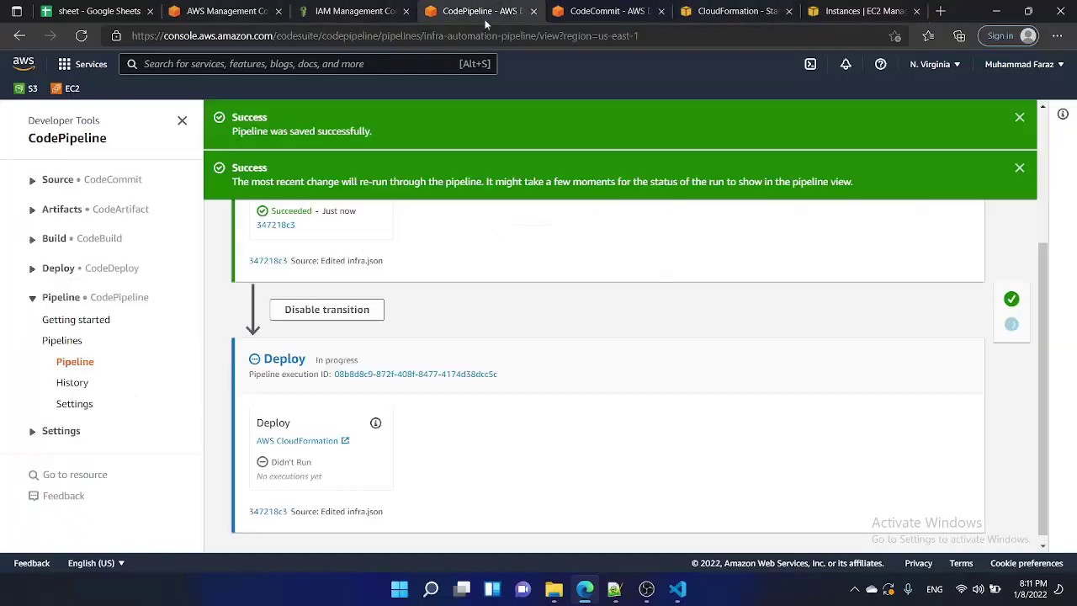
Dismiss the two success notifications on infra-automation-pipeline's page and check the Deploy stage's progress
click(493, 7)
click(1020, 117)
click(1019, 117)
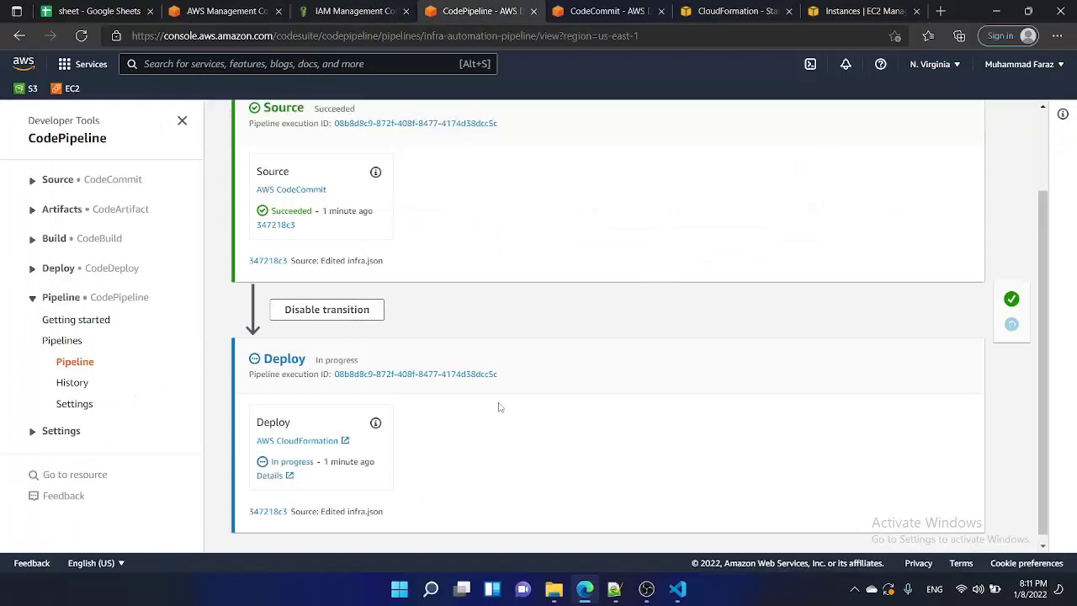
Refresh the EC2 instances list and check the redeployed instance's type and state against infra.json's default
click(737, 11)
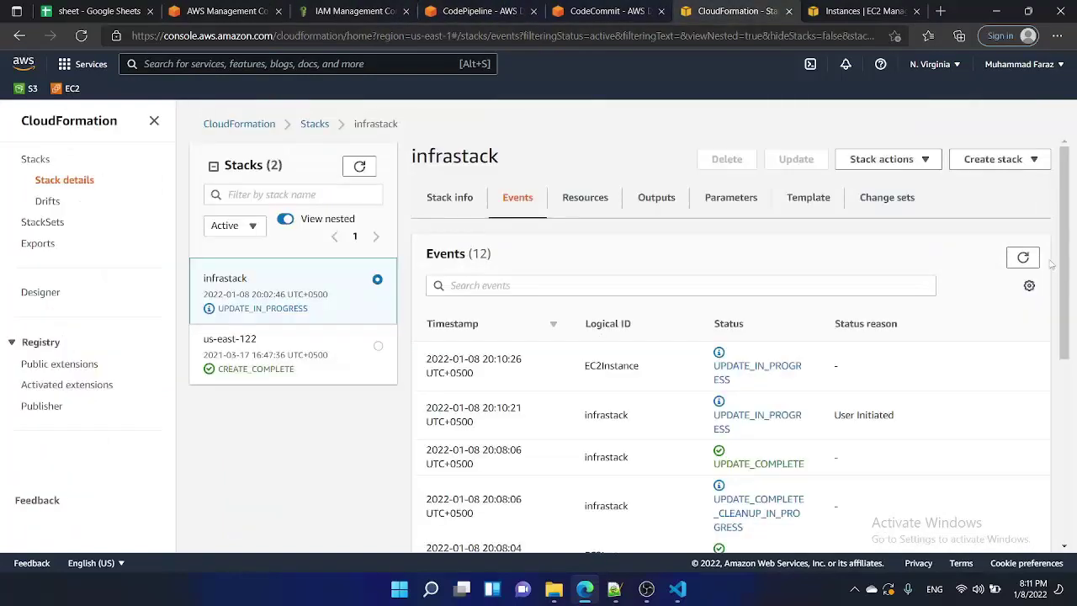
click(898, 9)
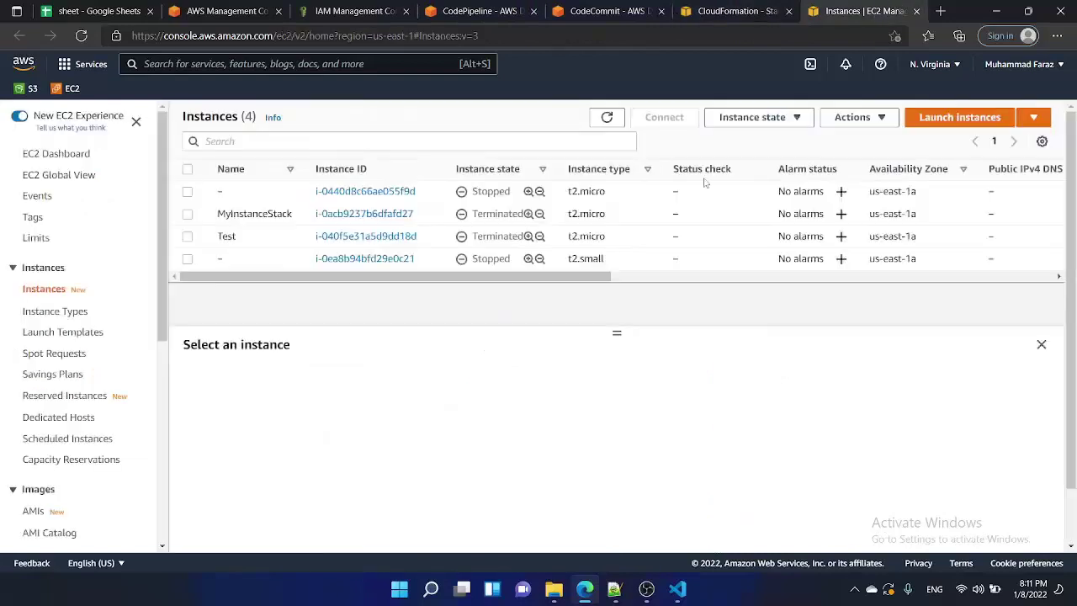
click(607, 117)
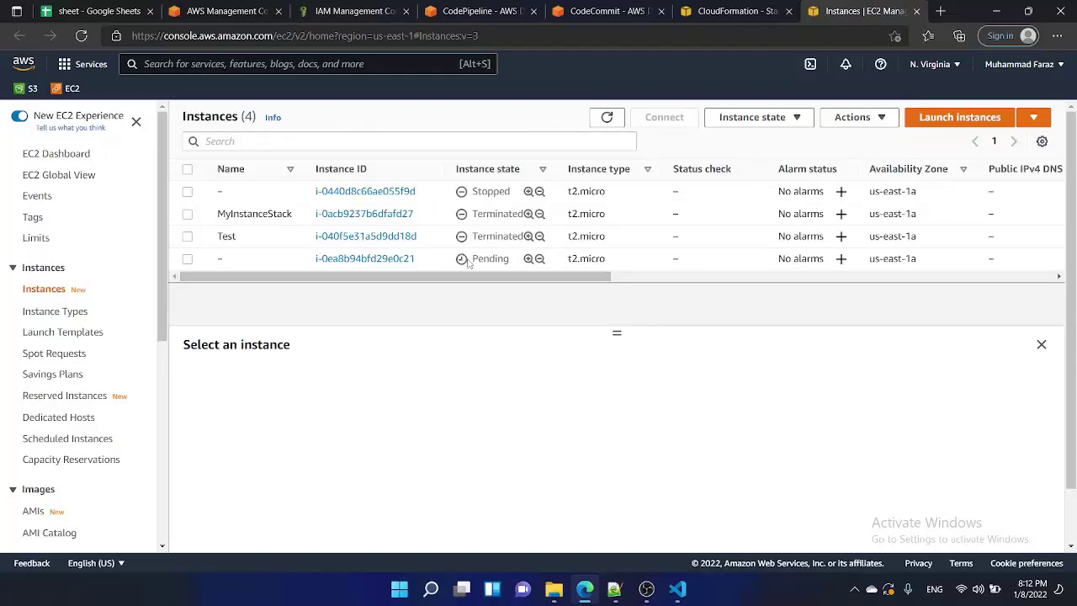
click(610, 11)
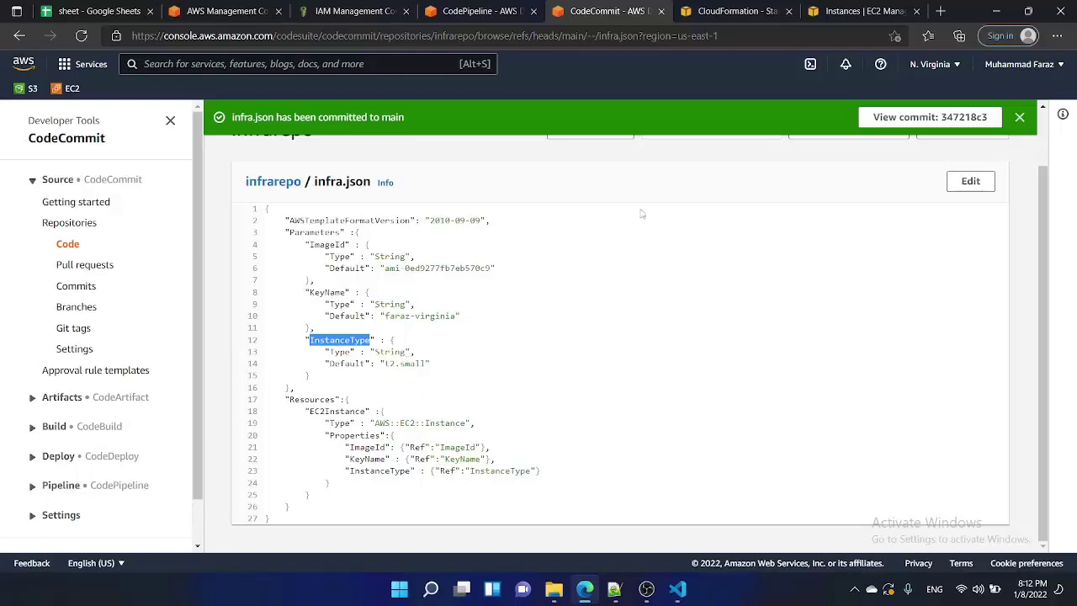
click(732, 11)
click(866, 11)
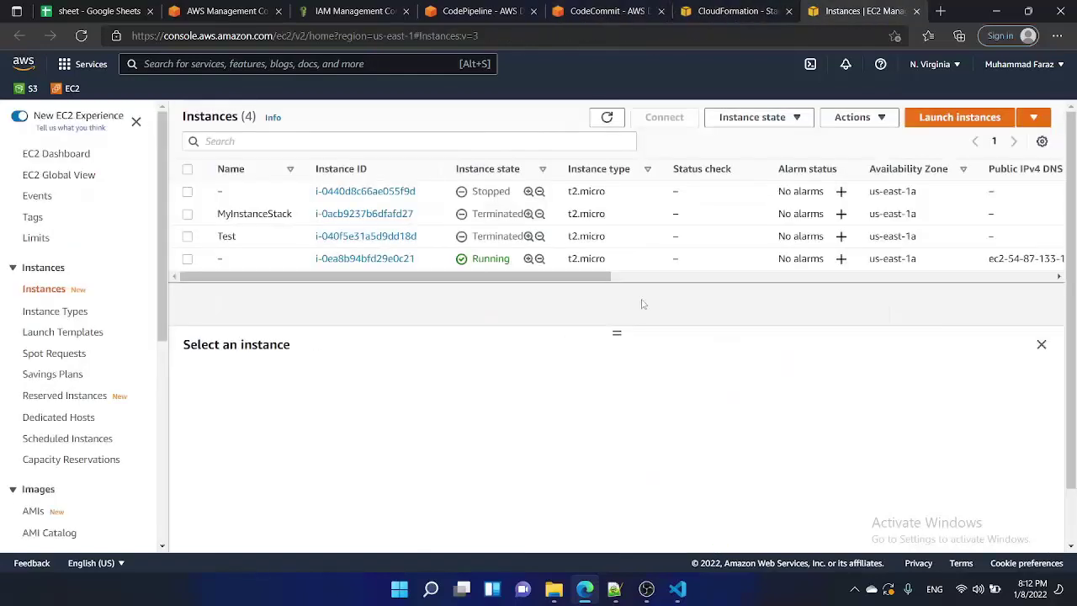
click(607, 117)
Refresh the CloudFormation stack list and infrastack's events to check the stack's update status
click(739, 11)
click(361, 171)
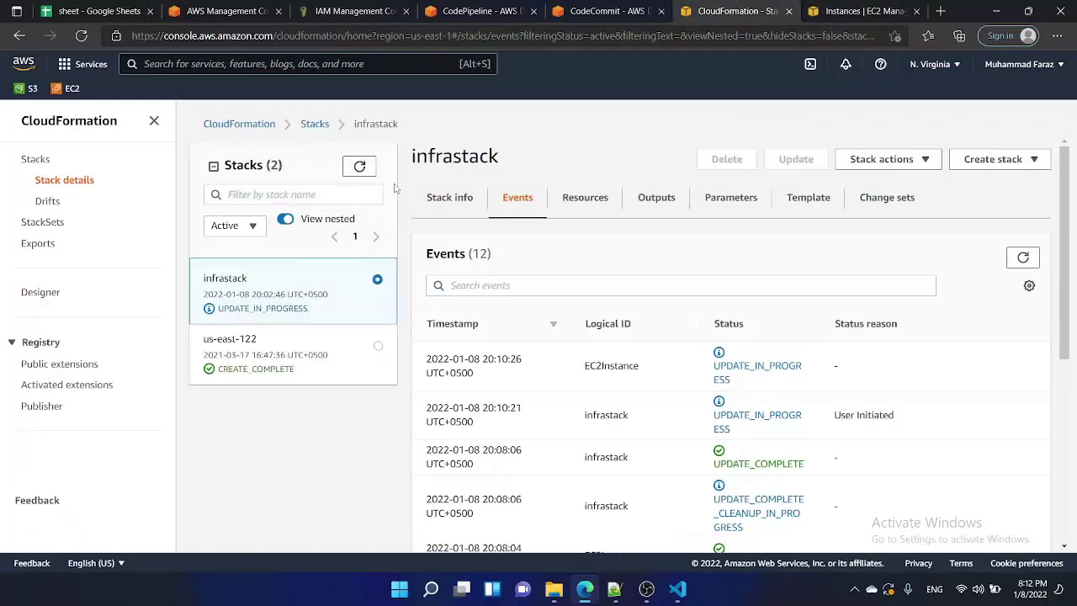
click(360, 168)
click(359, 169)
click(360, 168)
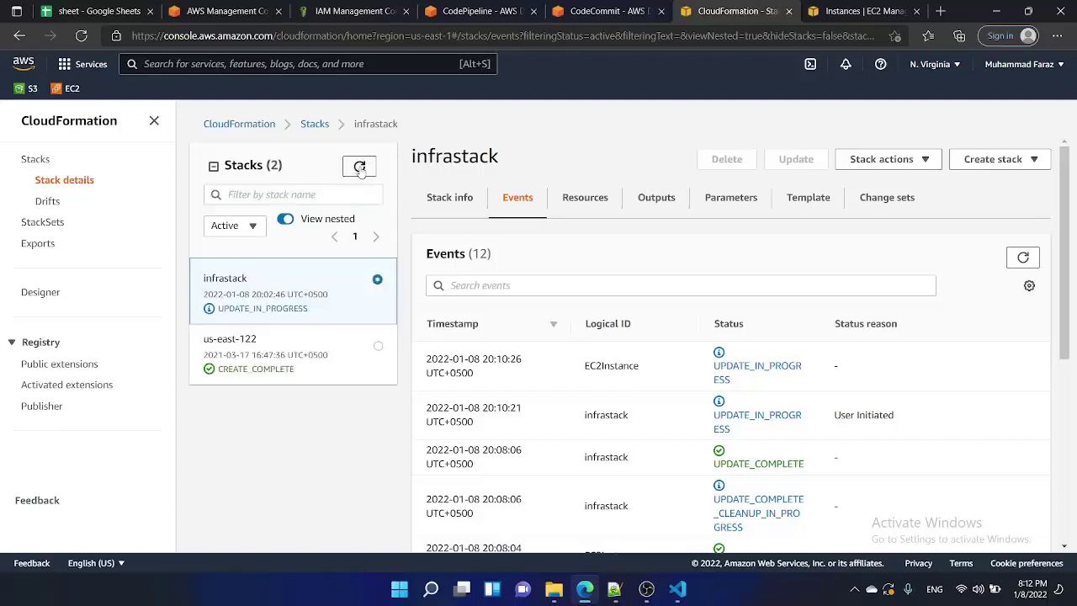
click(360, 167)
click(1025, 260)
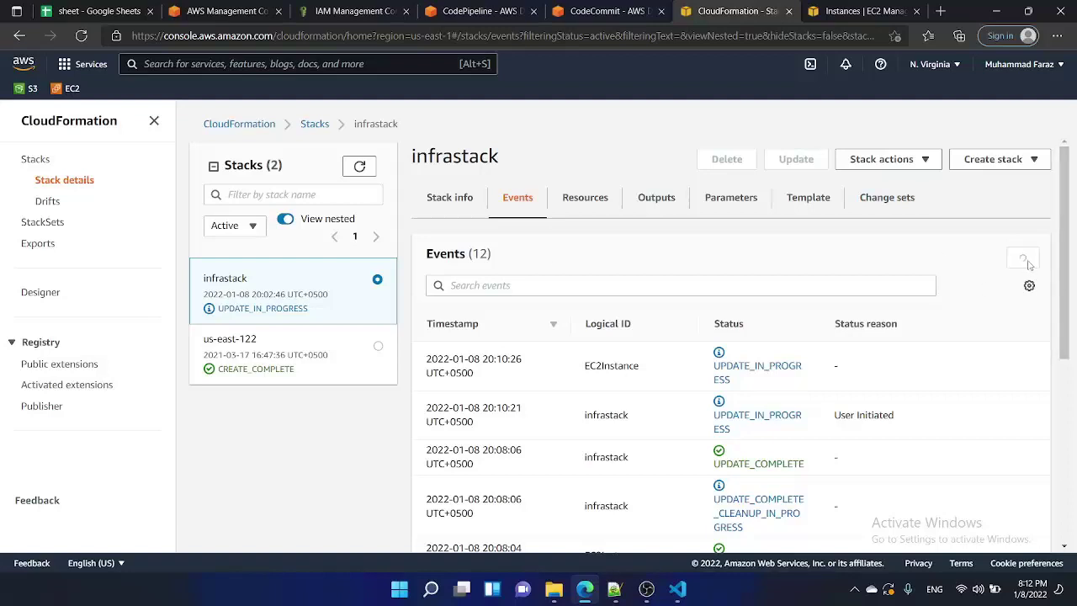
click(355, 170)
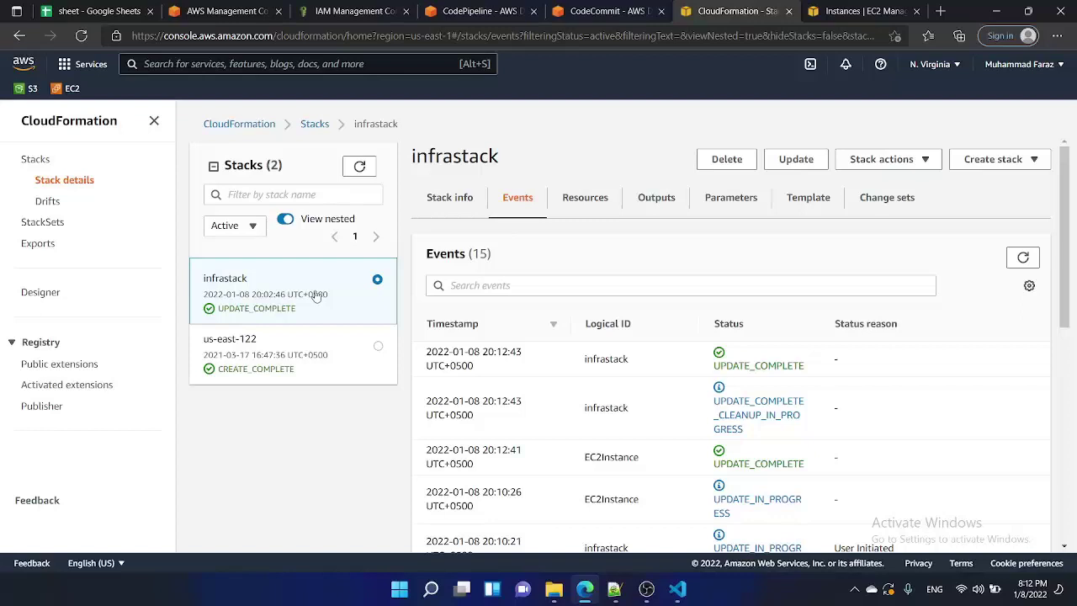
Reload infra-automation-pipeline's page and check the status of its Source and Deploy stages
key(ctrl+4)
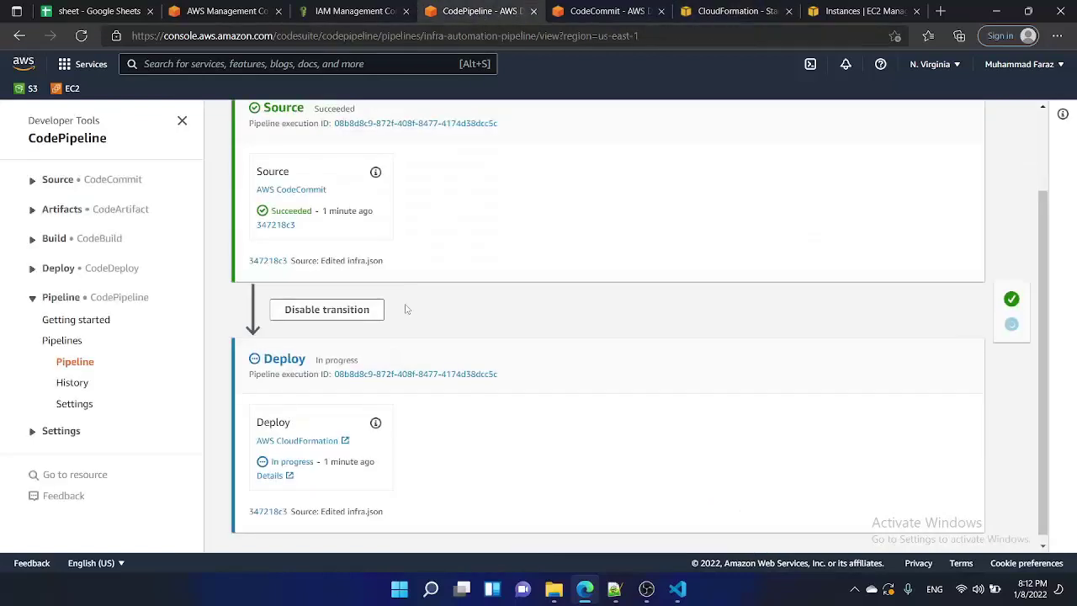
click(81, 35)
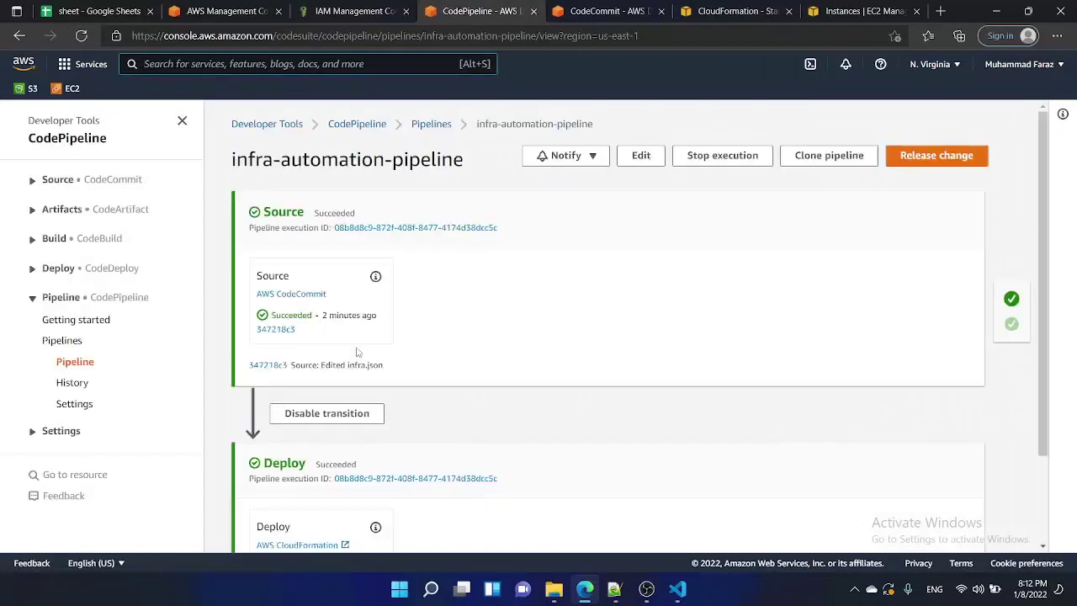
scroll(357, 353, down, 2)
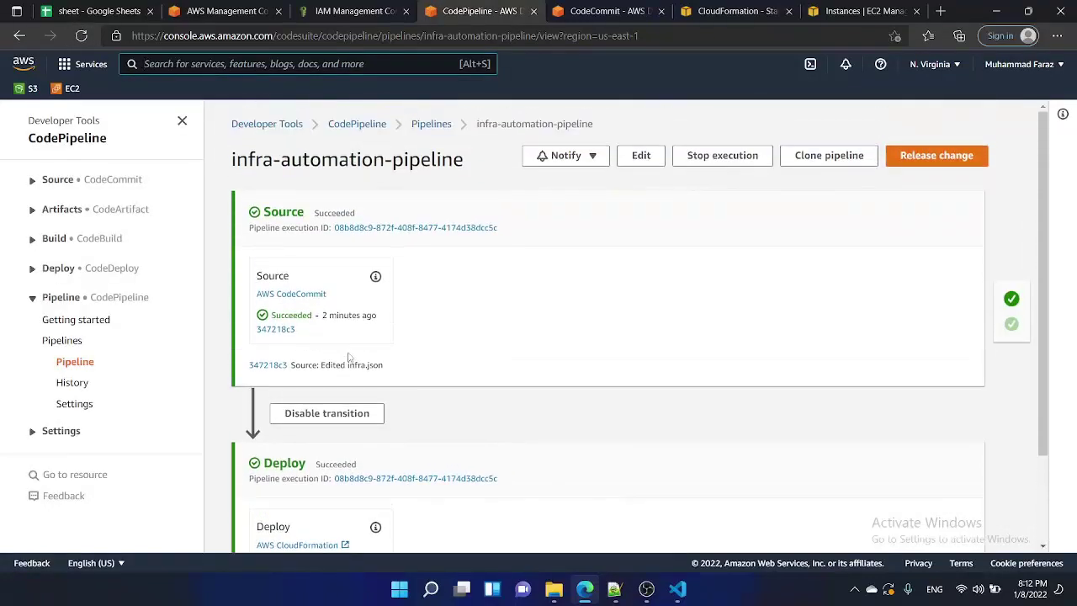